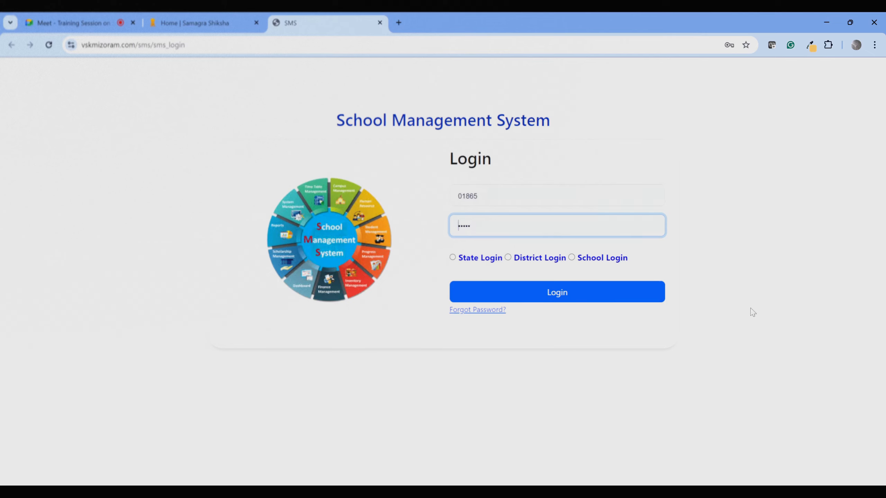
Sign in with the saved school credentials using the School Login option.
{"action": "key", "text": "Down"}
{"action": "key", "text": "Down"}
{"action": "key", "text": "Down"}
{"action": "key", "text": "Down"}
{"action": "left_click", "coordinate": [128, 28]}
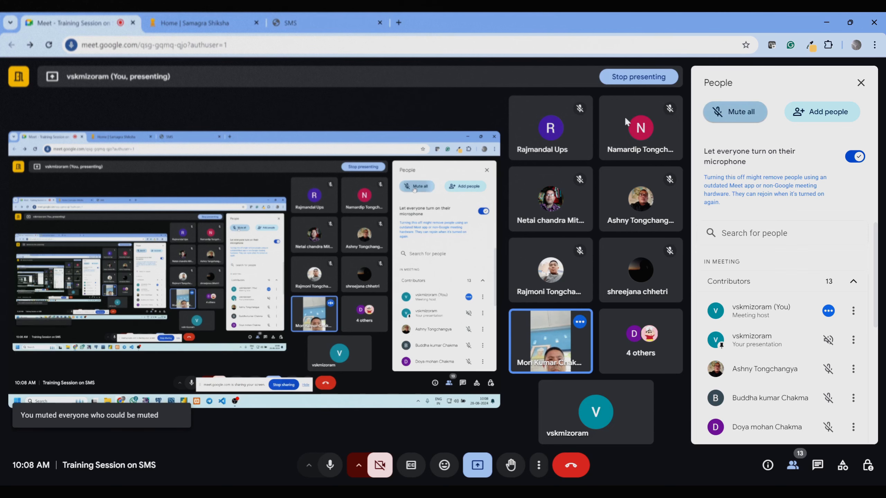
{"action": "left_click", "coordinate": [315, 25]}
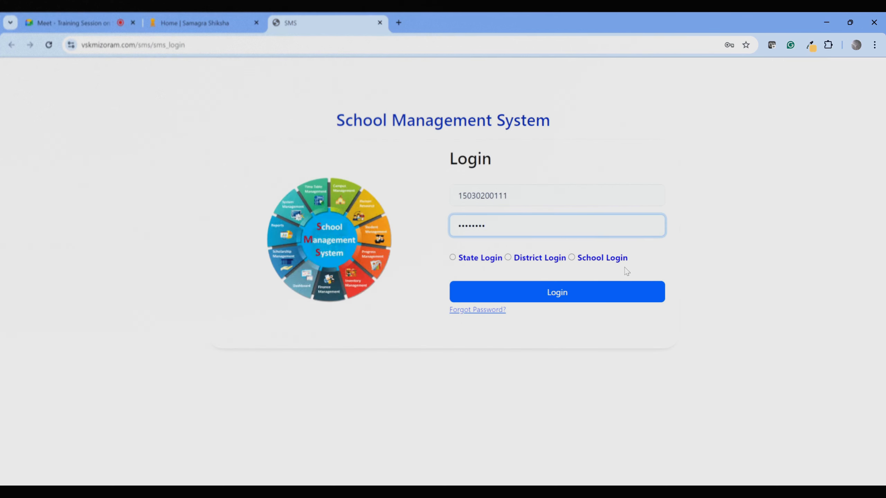
{"action": "left_click", "coordinate": [571, 257]}
{"action": "left_click", "coordinate": [574, 293]}
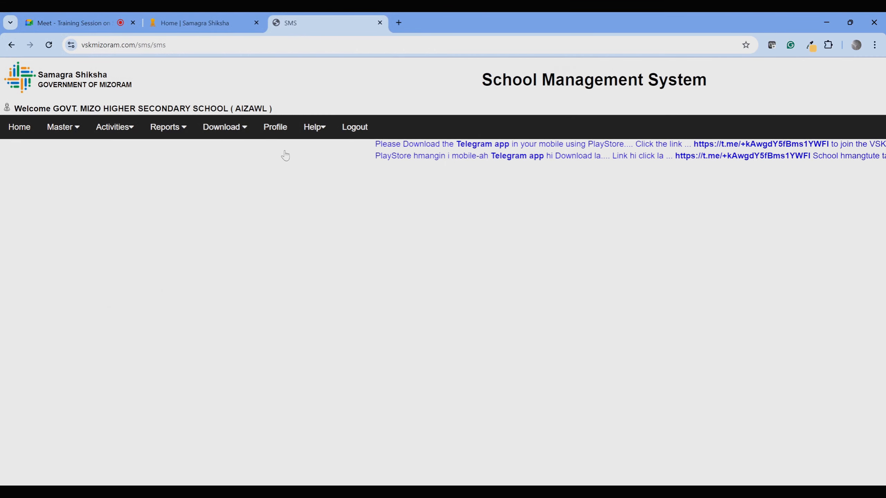
{"action": "left_click", "coordinate": [279, 127]}
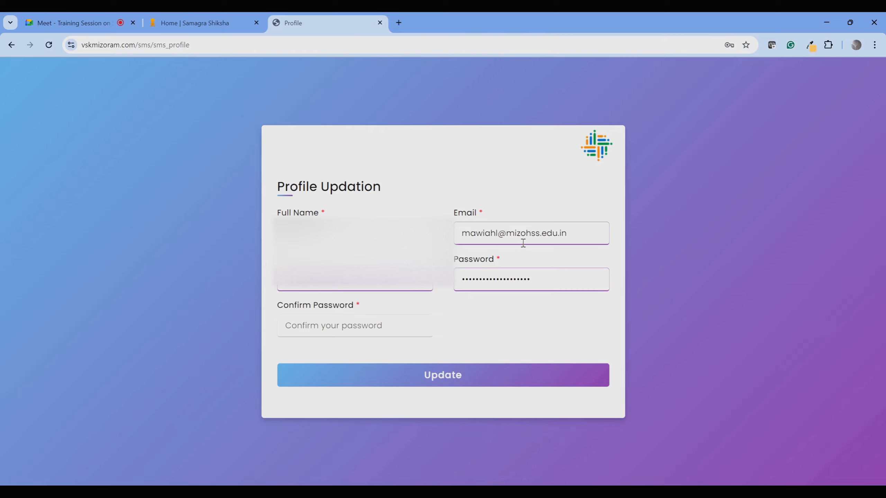
{"action": "double_click", "coordinate": [548, 273]}
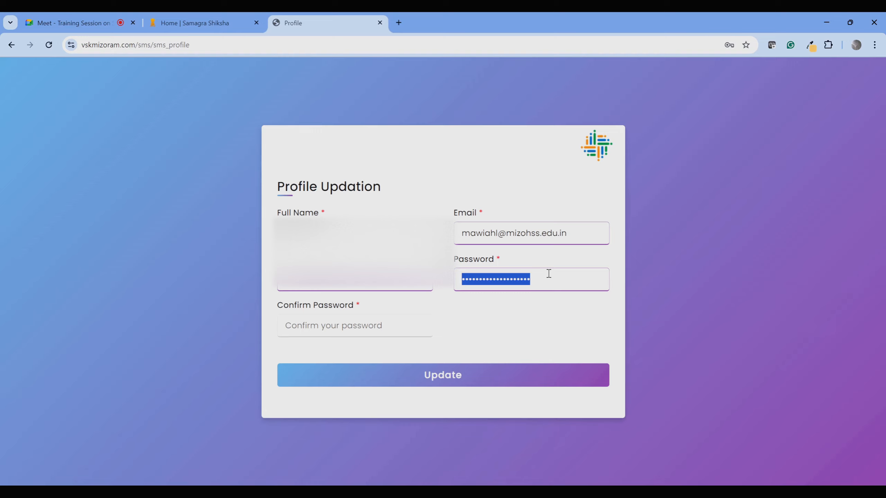
{"action": "key", "text": "BackSpace"}
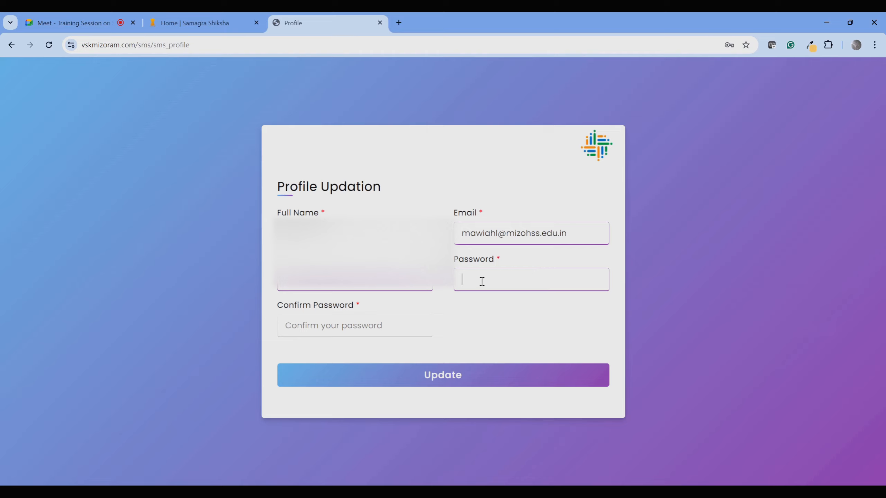
{"action": "left_click", "coordinate": [388, 325]}
{"action": "left_click", "coordinate": [510, 282]}
{"action": "left_click", "coordinate": [12, 45]}
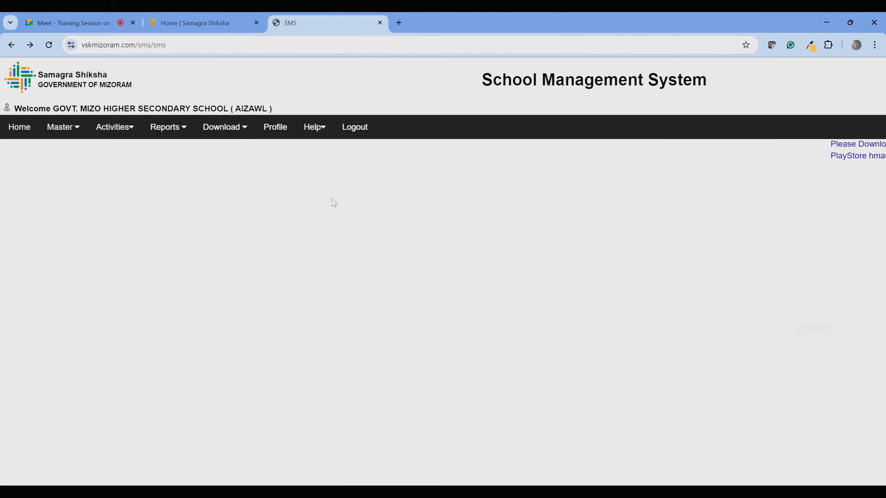
{"action": "mouse_move", "coordinate": [304, 126]}
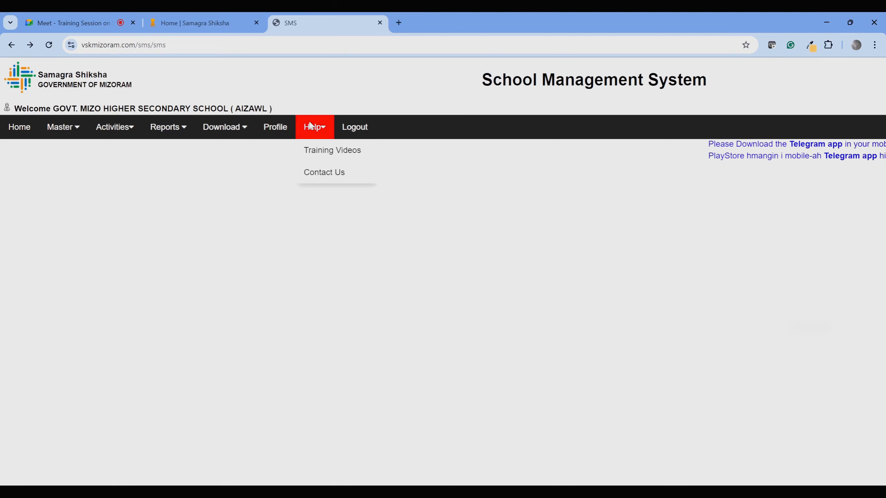
{"action": "left_click", "coordinate": [316, 150]}
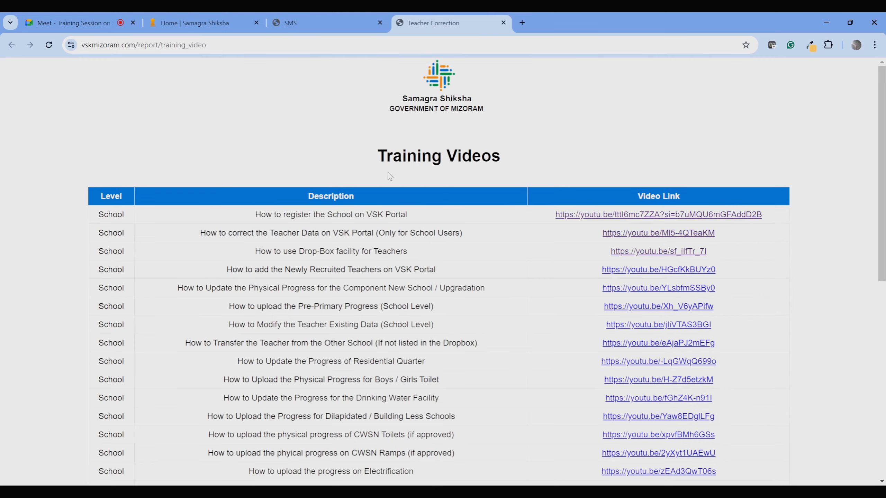
{"action": "scroll", "coordinate": [481, 280], "scroll_direction": "down", "scroll_amount": 10}
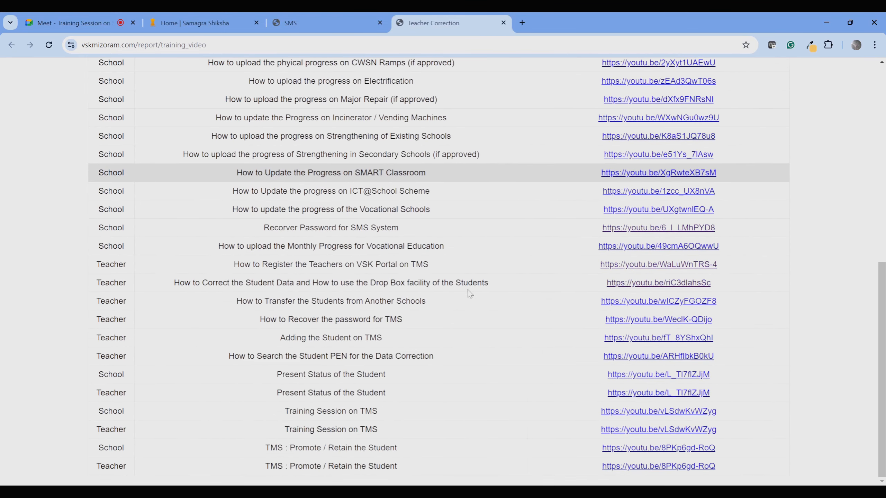
{"action": "scroll", "coordinate": [469, 296], "scroll_direction": "up", "scroll_amount": 10}
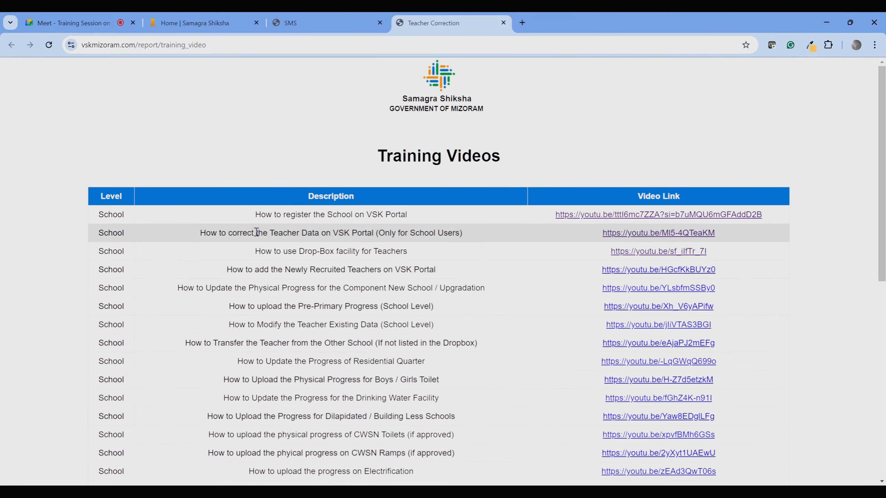
{"action": "scroll", "coordinate": [512, 288], "scroll_direction": "down", "scroll_amount": 10}
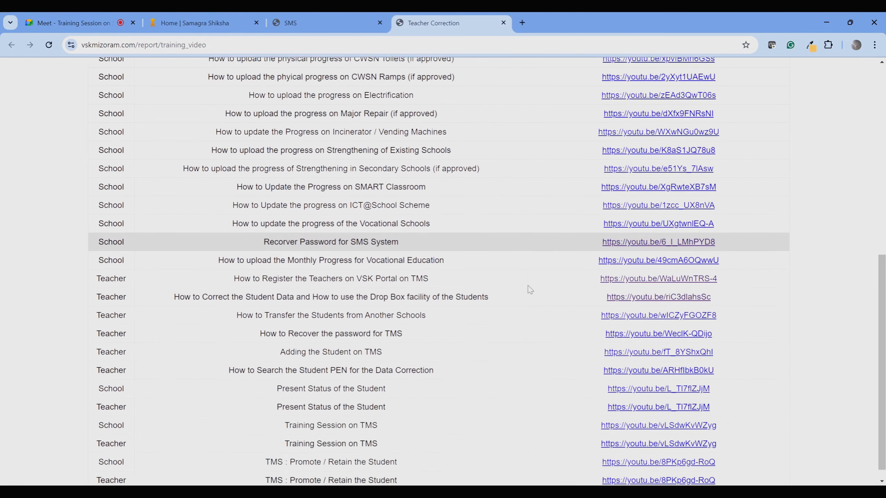
{"action": "scroll", "coordinate": [529, 289], "scroll_direction": "down", "scroll_amount": 1}
{"action": "scroll", "coordinate": [530, 290], "scroll_direction": "up", "scroll_amount": 10}
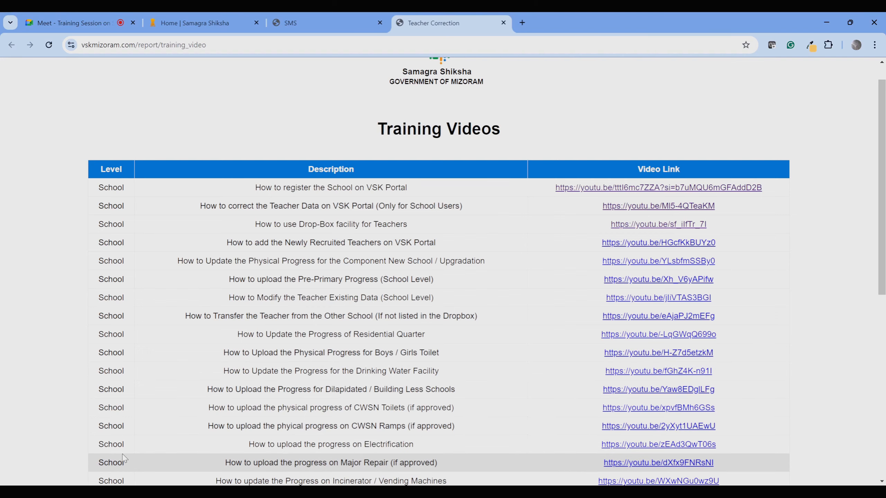
{"action": "scroll", "coordinate": [126, 458], "scroll_direction": "down", "scroll_amount": 10}
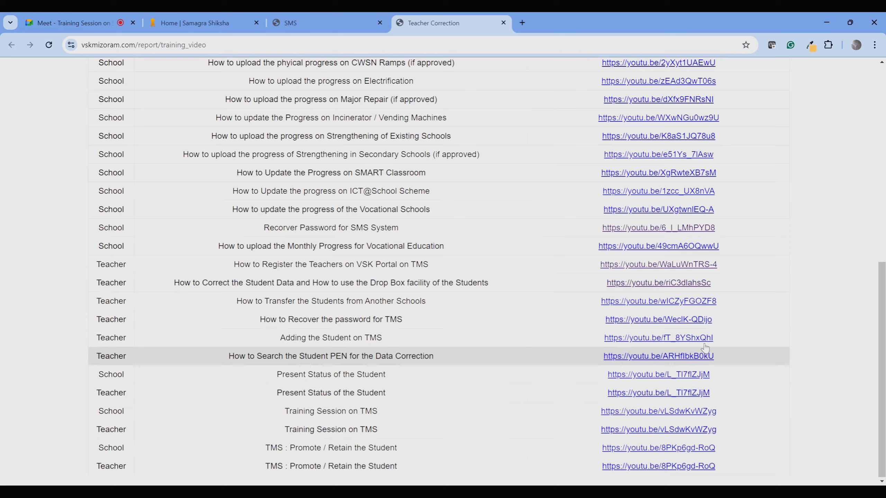
{"action": "scroll", "coordinate": [688, 394], "scroll_direction": "up", "scroll_amount": 10}
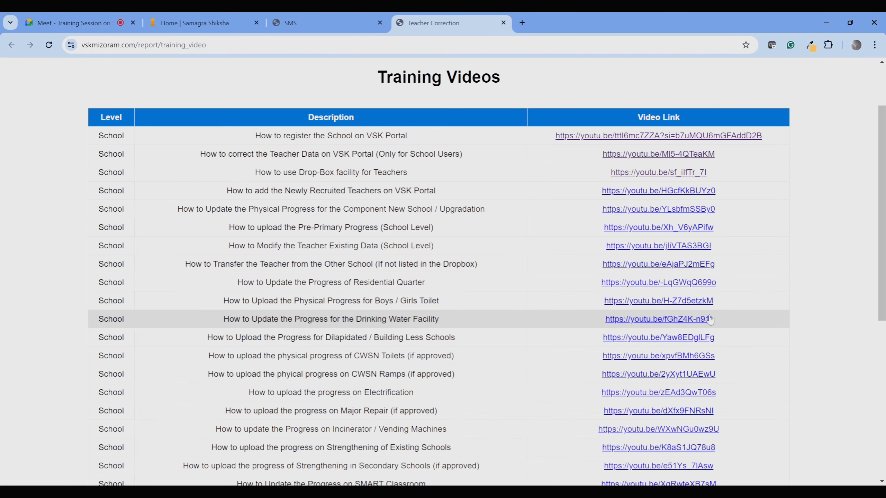
{"action": "scroll", "coordinate": [359, 268], "scroll_direction": "up", "scroll_amount": 2}
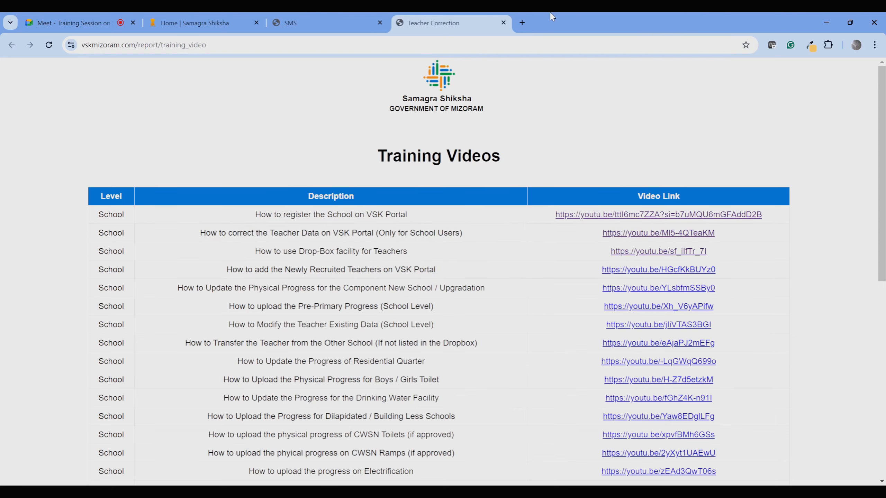
{"action": "left_click", "coordinate": [503, 23]}
{"action": "mouse_move", "coordinate": [300, 127]}
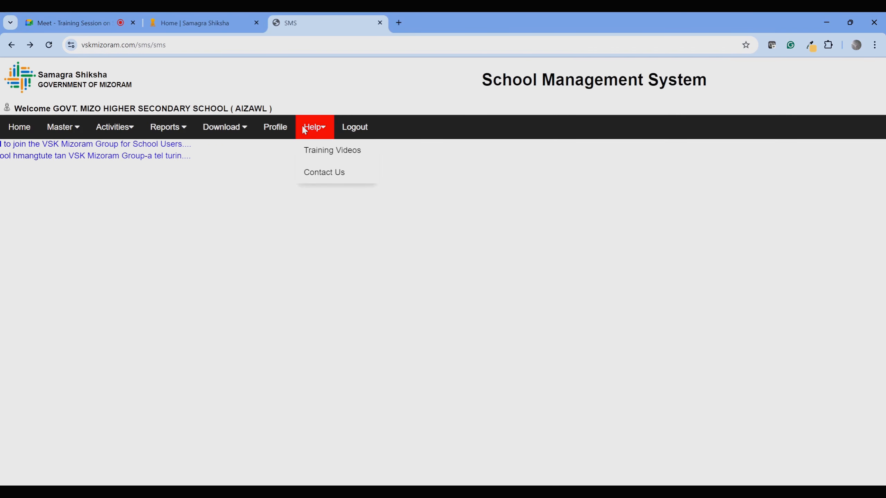
{"action": "left_click", "coordinate": [324, 172]}
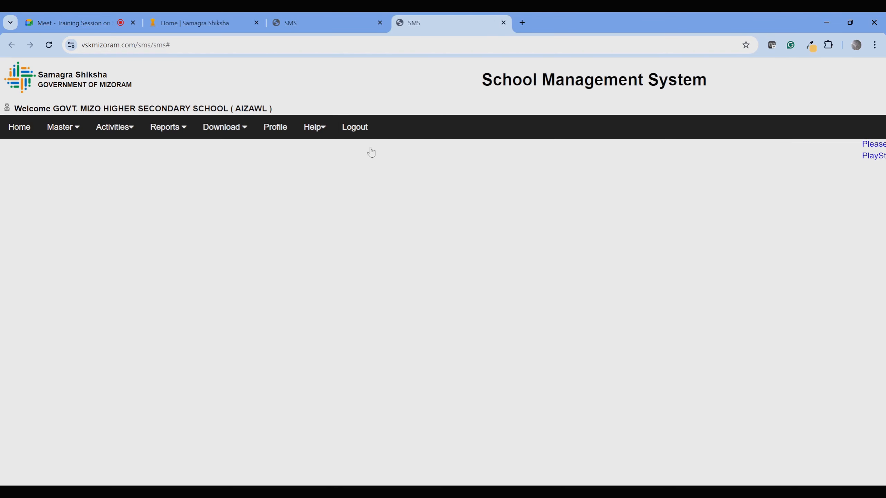
{"action": "left_click", "coordinate": [503, 23]}
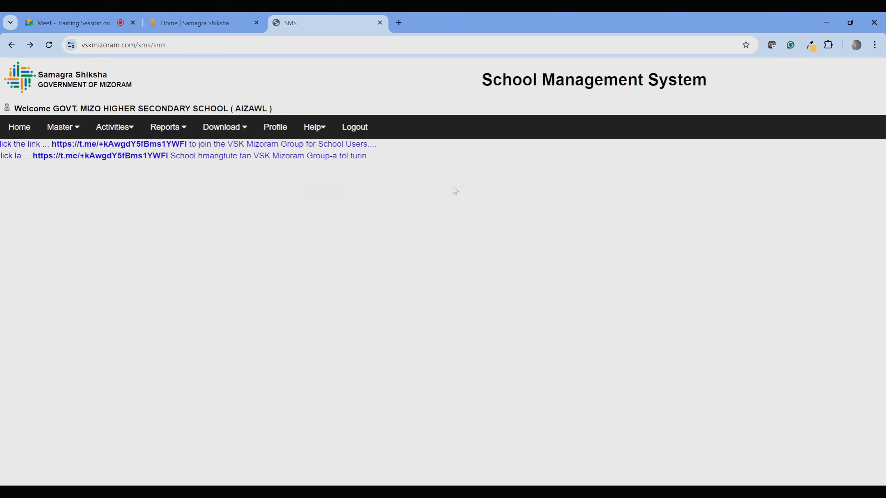
{"action": "left_click", "coordinate": [220, 135]}
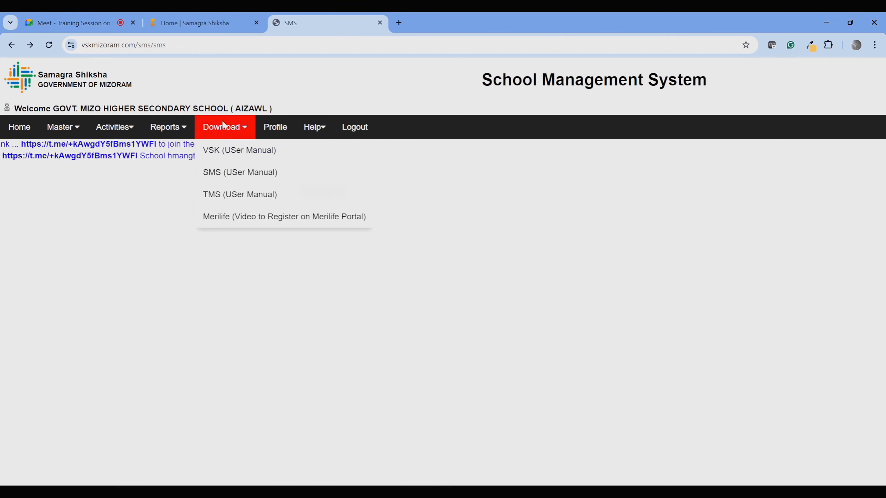
{"action": "left_click", "coordinate": [223, 152]}
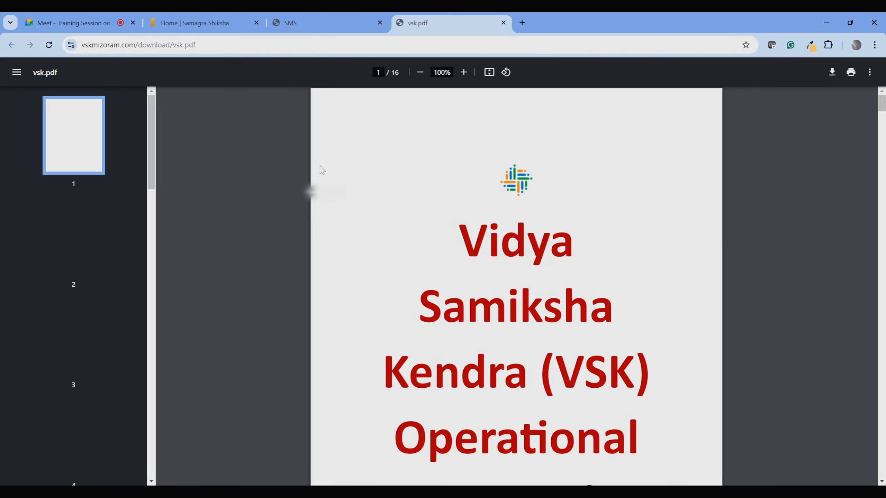
{"action": "scroll", "coordinate": [318, 245], "scroll_direction": "down", "scroll_amount": 15}
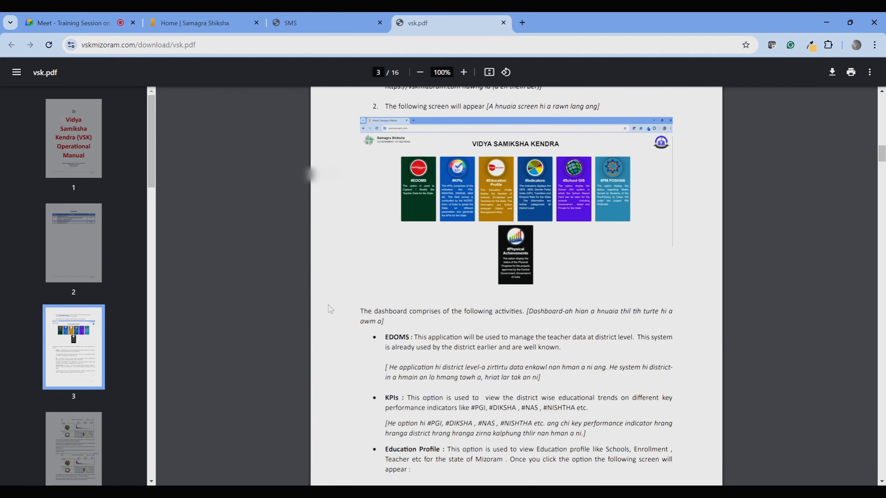
{"action": "scroll", "coordinate": [331, 309], "scroll_direction": "down", "scroll_amount": 20}
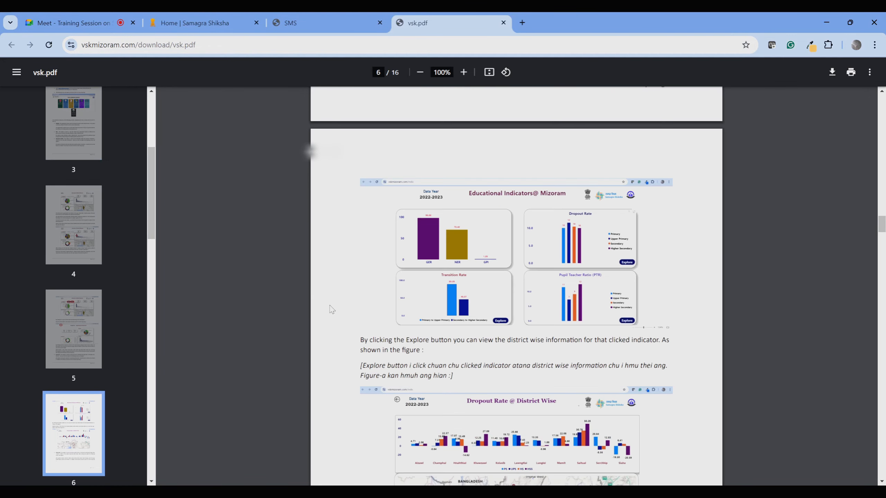
{"action": "scroll", "coordinate": [330, 309], "scroll_direction": "down", "scroll_amount": 20}
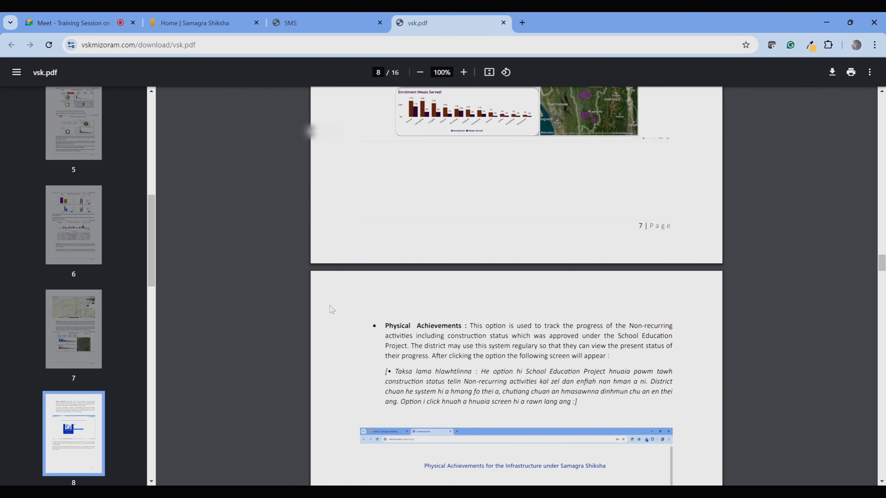
{"action": "scroll", "coordinate": [332, 309], "scroll_direction": "down", "scroll_amount": 7}
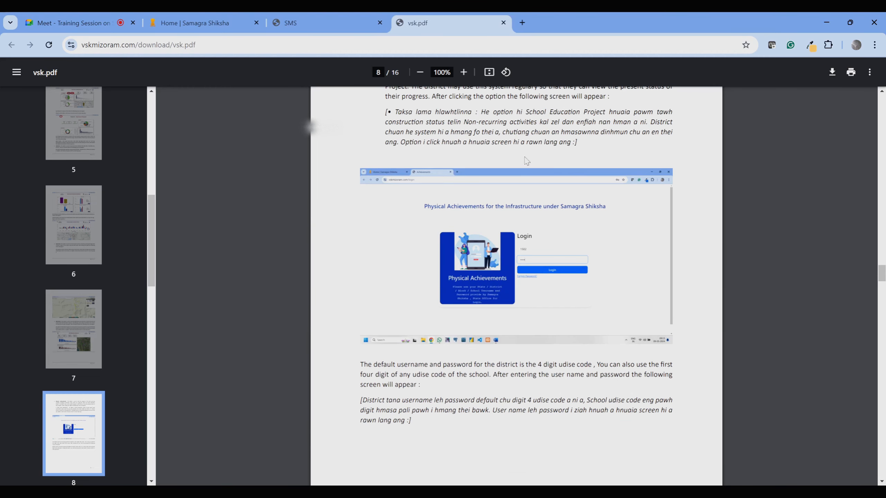
{"action": "scroll", "coordinate": [686, 223], "scroll_direction": "down", "scroll_amount": 20}
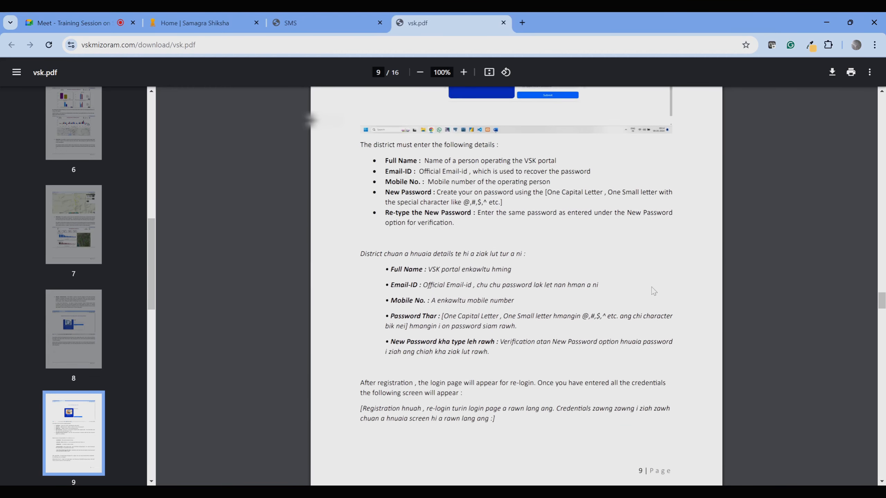
{"action": "left_click", "coordinate": [503, 23]}
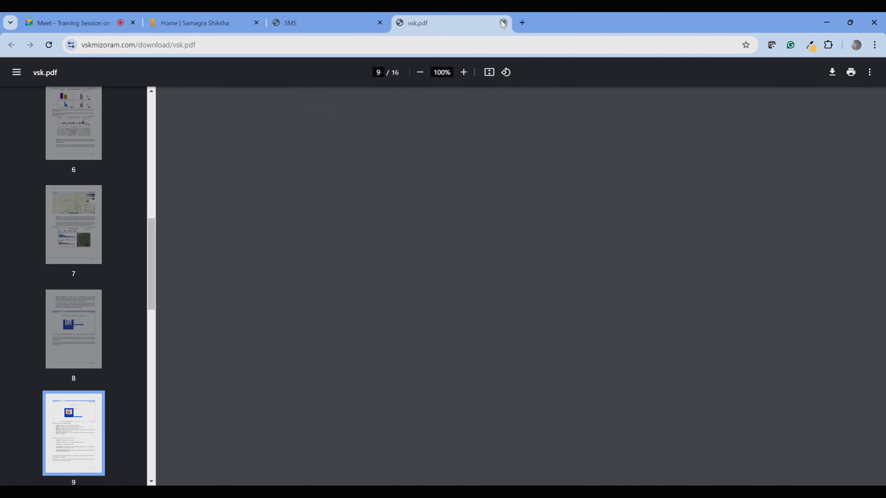
Open the SMS user manual PDF and scroll through its pages.
{"action": "mouse_move", "coordinate": [223, 133]}
{"action": "left_click", "coordinate": [231, 175]}
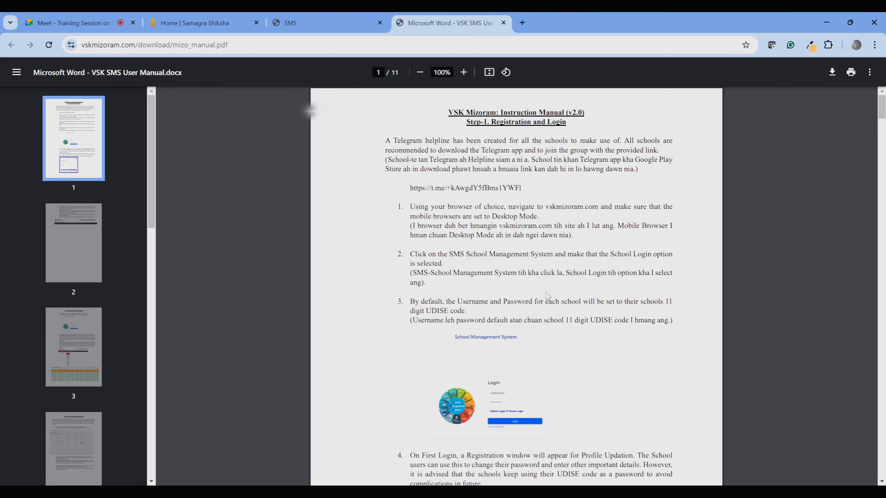
{"action": "scroll", "coordinate": [502, 205], "scroll_direction": "down", "scroll_amount": 10}
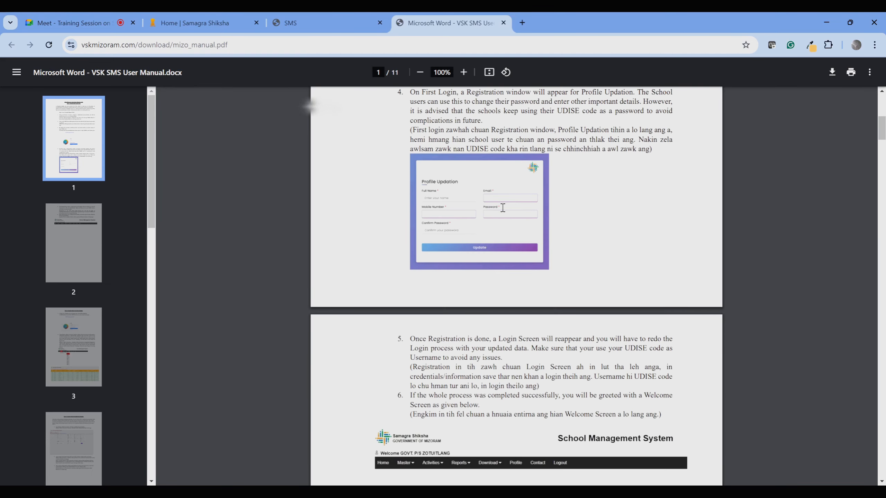
{"action": "scroll", "coordinate": [518, 250], "scroll_direction": "down", "scroll_amount": 15}
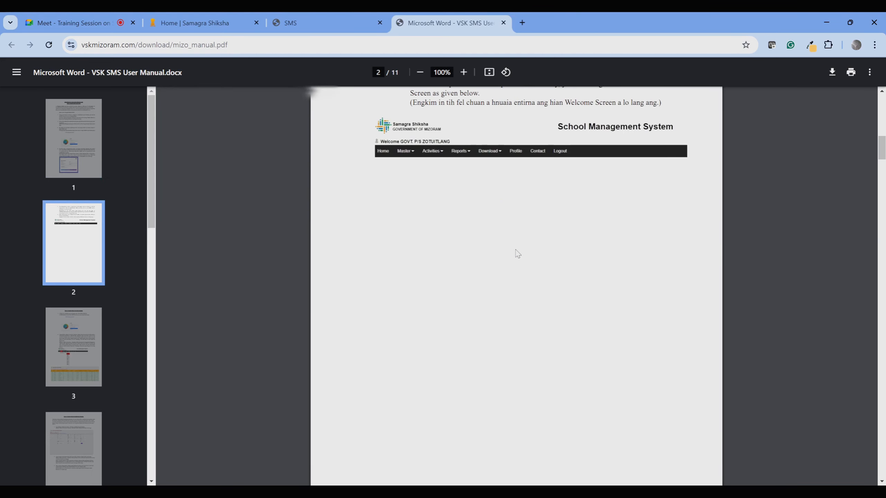
{"action": "scroll", "coordinate": [516, 252], "scroll_direction": "down", "scroll_amount": 20}
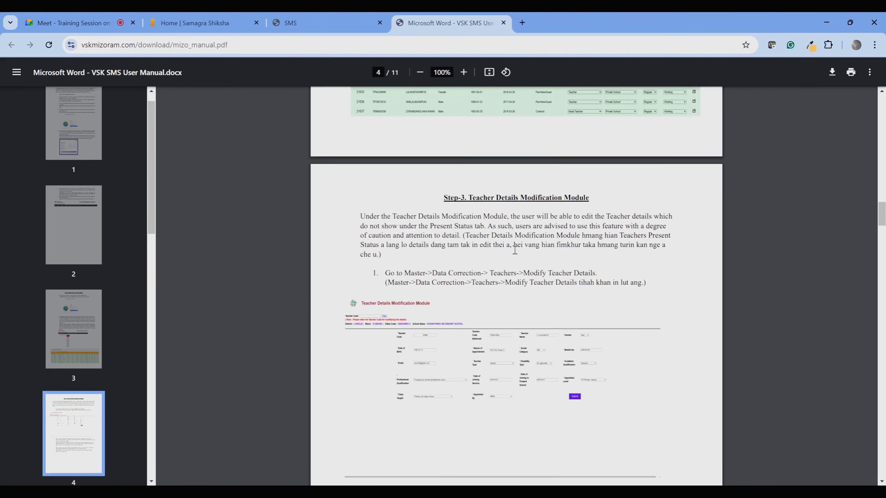
{"action": "scroll", "coordinate": [514, 250], "scroll_direction": "down", "scroll_amount": 17}
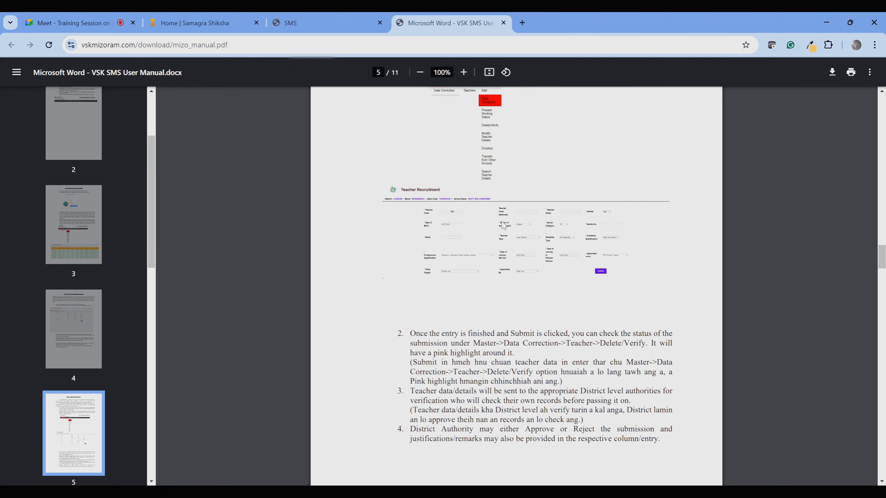
{"action": "scroll", "coordinate": [503, 225], "scroll_direction": "up", "scroll_amount": 10}
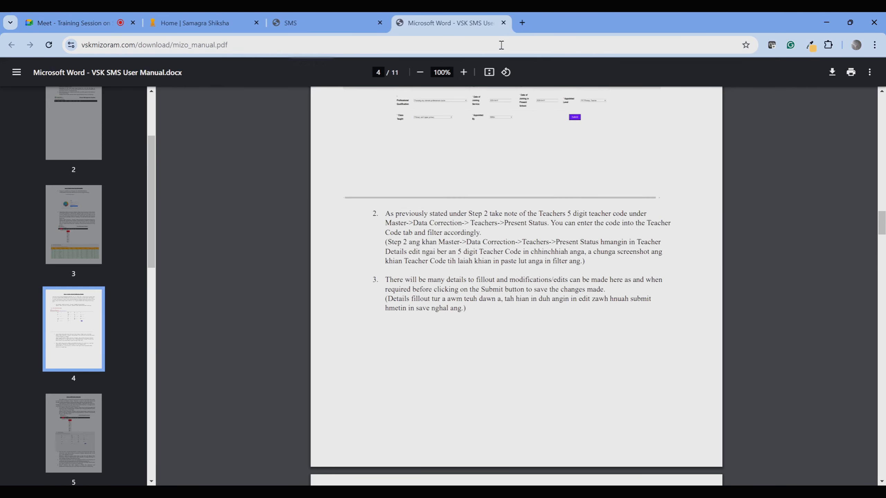
Replace it with the TMS user manual and scroll to Part-3, using the Data Correction Module.
{"action": "left_click", "coordinate": [503, 23]}
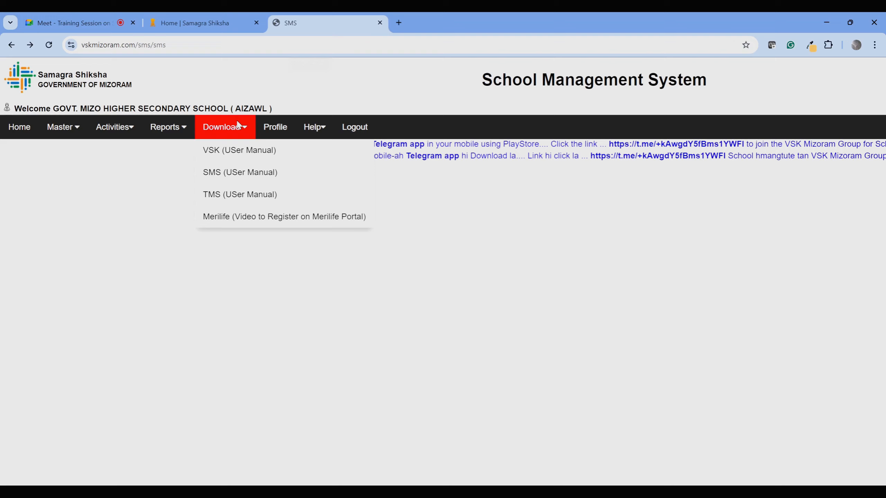
{"action": "left_click", "coordinate": [247, 194]}
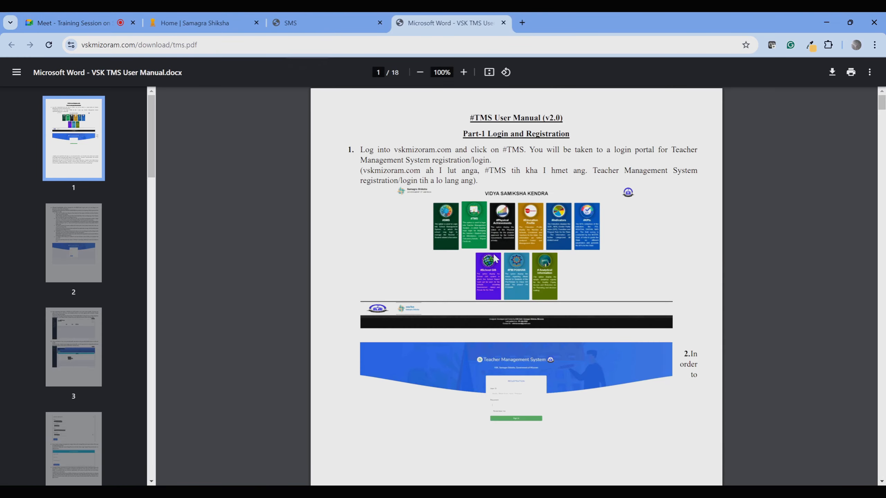
{"action": "scroll", "coordinate": [450, 186], "scroll_direction": "down", "scroll_amount": 20}
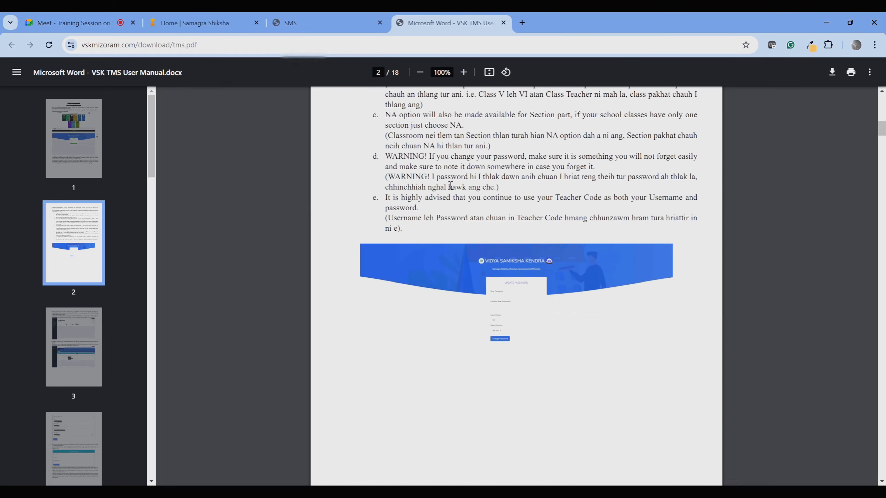
{"action": "scroll", "coordinate": [450, 186], "scroll_direction": "down", "scroll_amount": 20}
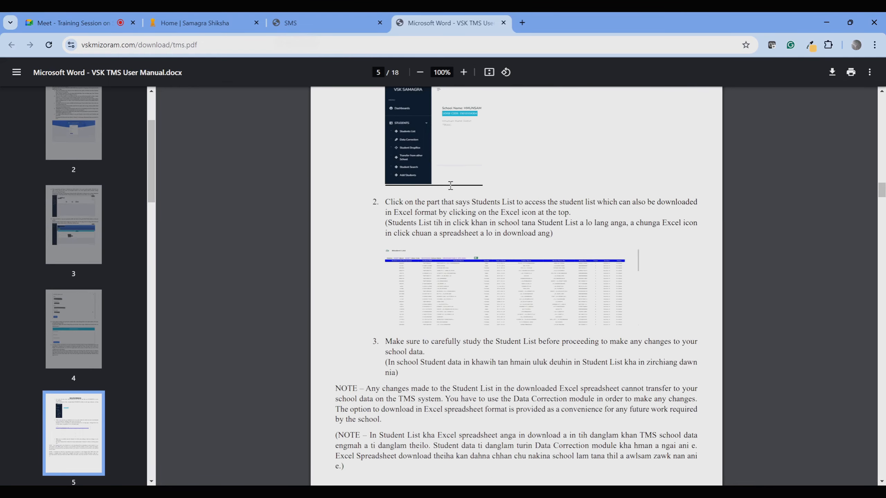
{"action": "scroll", "coordinate": [450, 185], "scroll_direction": "down", "scroll_amount": 20}
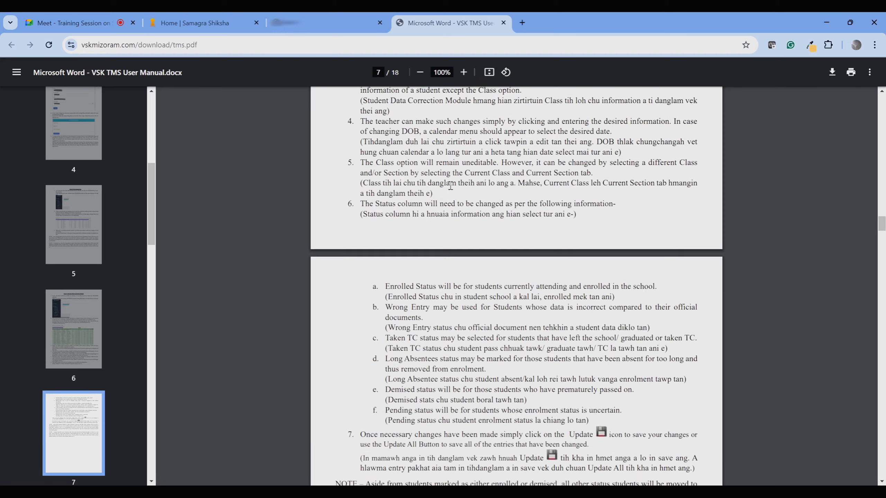
{"action": "scroll", "coordinate": [450, 186], "scroll_direction": "up", "scroll_amount": 10}
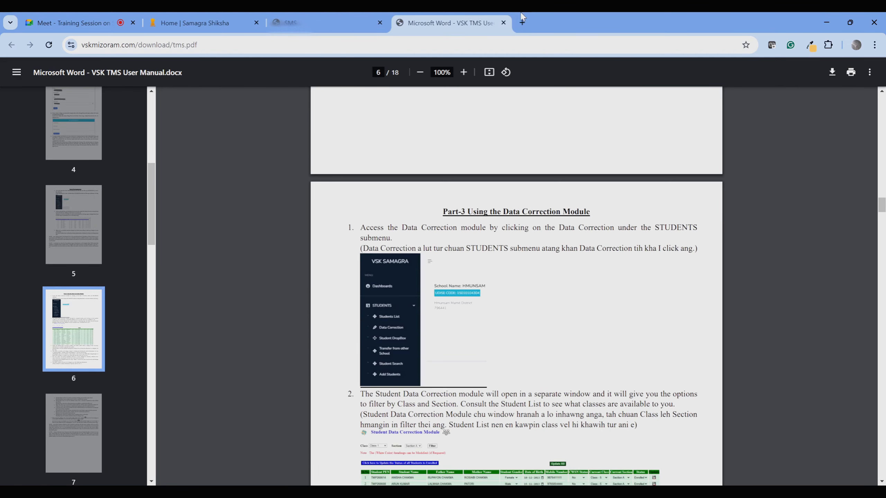
Close the TMS manual, visit the Home | Samagra Shiksha tab, then return to the SMS tab.
{"action": "left_click", "coordinate": [503, 23]}
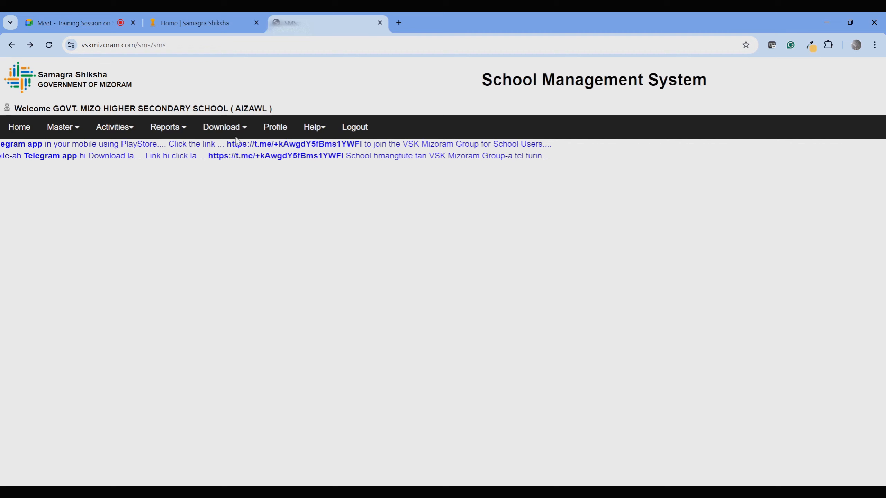
{"action": "mouse_move", "coordinate": [223, 127]}
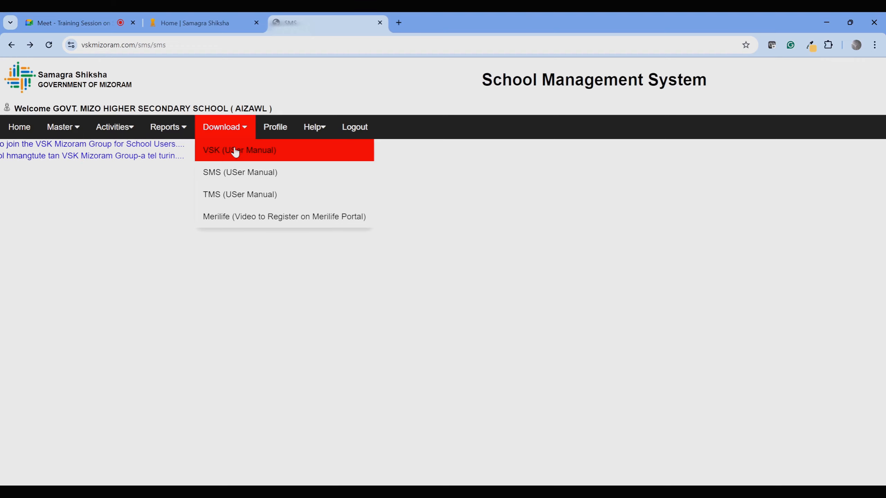
{"action": "left_click", "coordinate": [199, 24]}
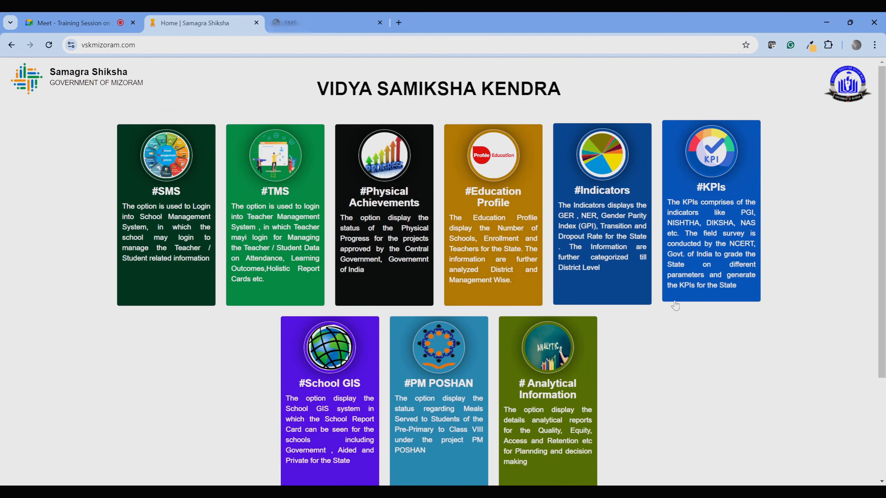
{"action": "left_click", "coordinate": [312, 23]}
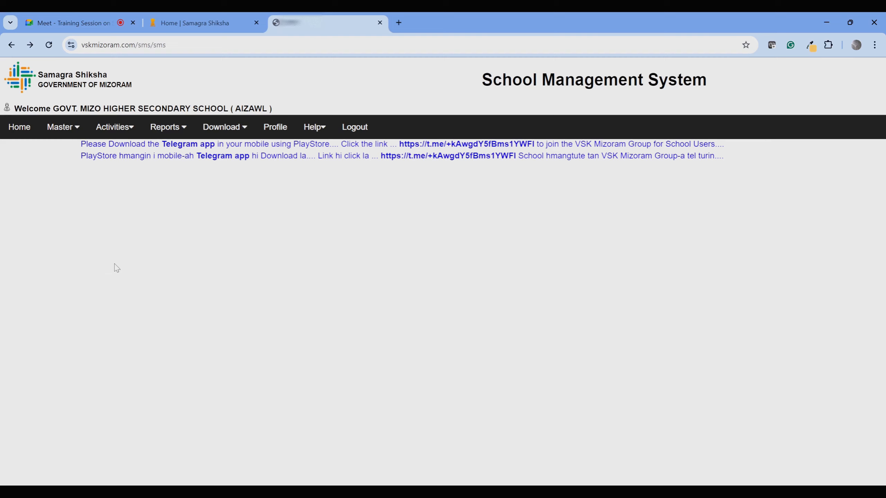
{"action": "mouse_move", "coordinate": [174, 119]}
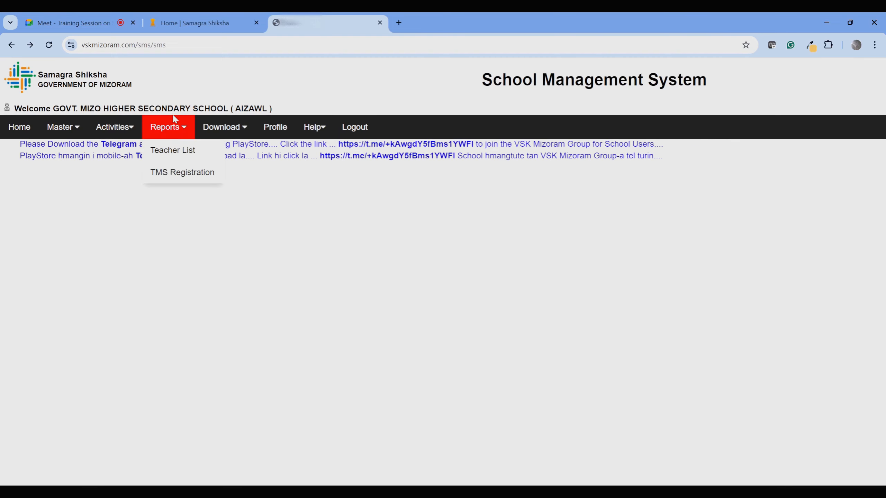
{"action": "left_click", "coordinate": [173, 150]}
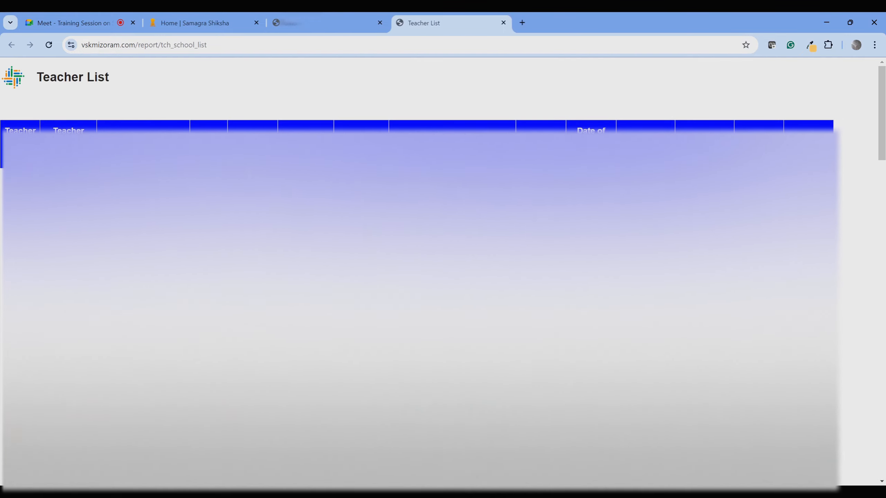
{"action": "scroll", "coordinate": [440, 272], "scroll_direction": "down", "scroll_amount": 18}
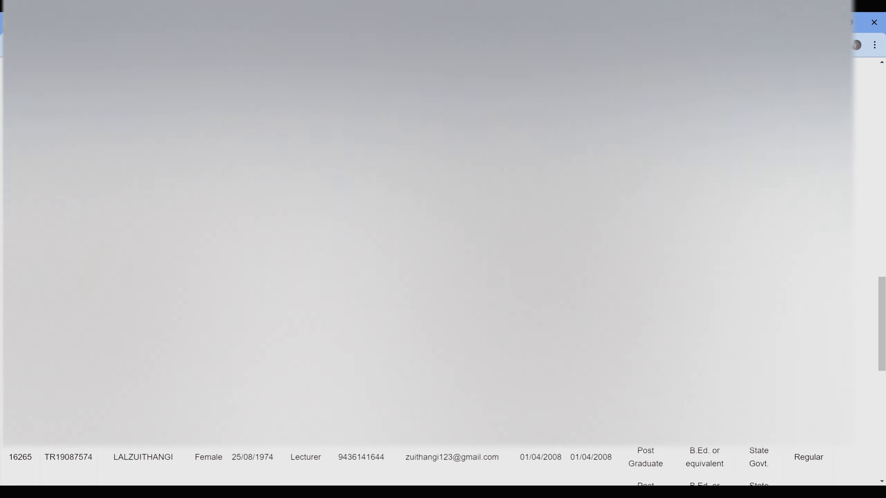
{"action": "scroll", "coordinate": [439, 272], "scroll_direction": "down", "scroll_amount": 10}
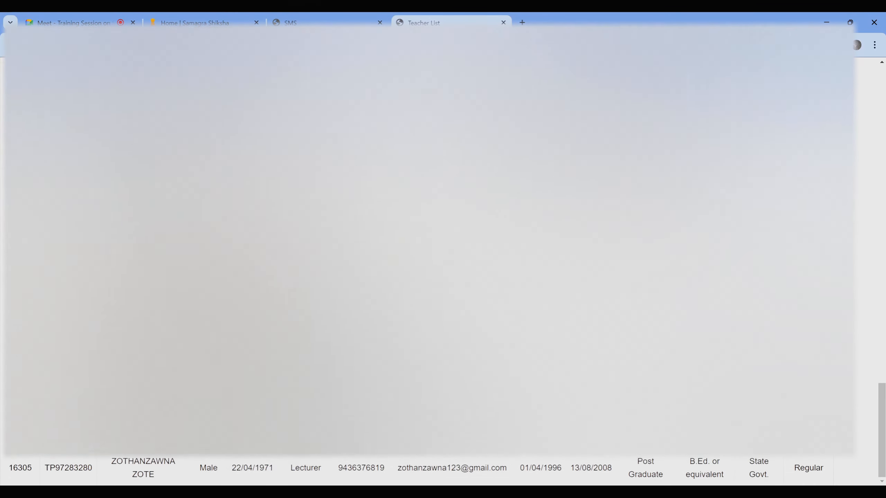
{"action": "scroll", "coordinate": [440, 272], "scroll_direction": "up", "scroll_amount": 20}
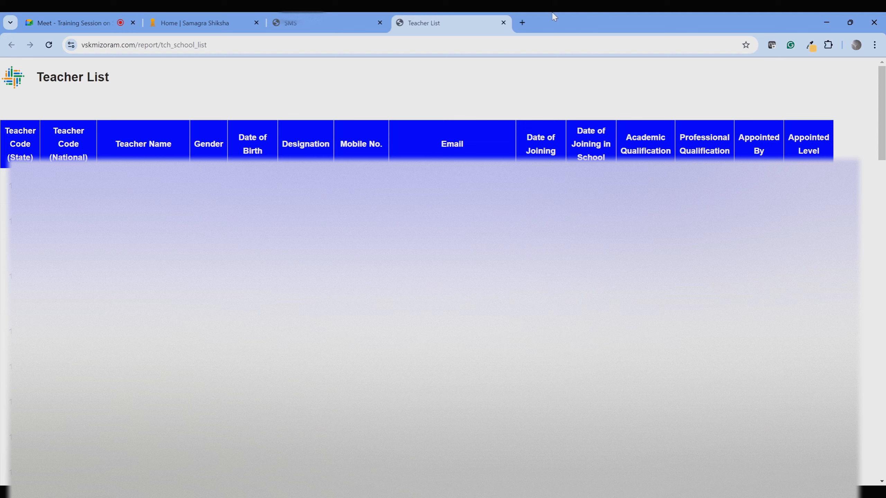
{"action": "left_click", "coordinate": [504, 24]}
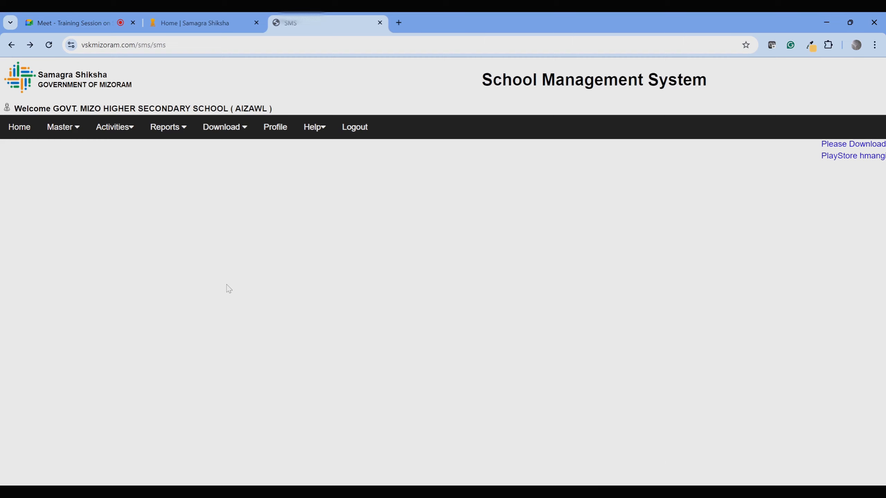
{"action": "mouse_move", "coordinate": [170, 127]}
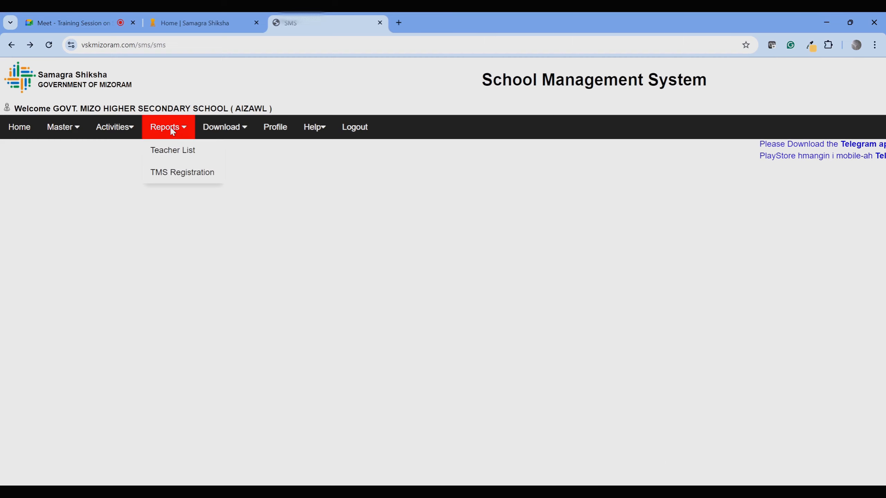
{"action": "left_click", "coordinate": [168, 154]}
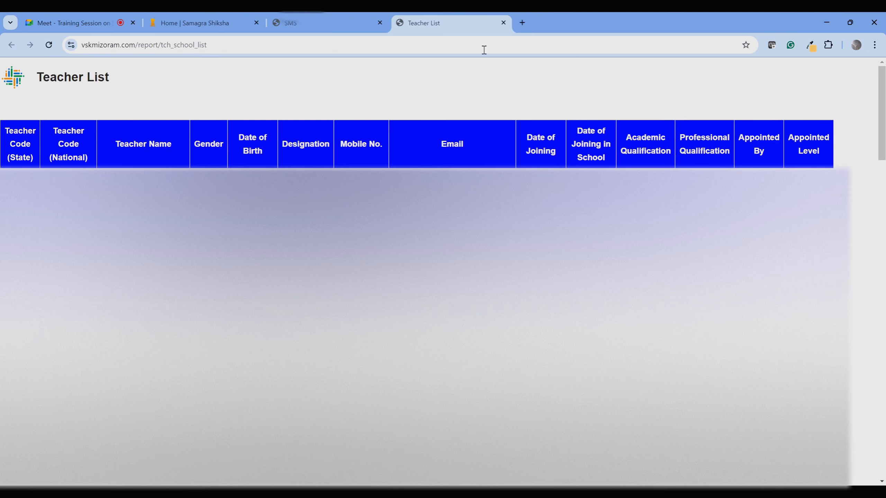
Close the Teacher List and open Master > Data Correction > Teachers > Data Correction.
{"action": "left_click", "coordinate": [503, 22]}
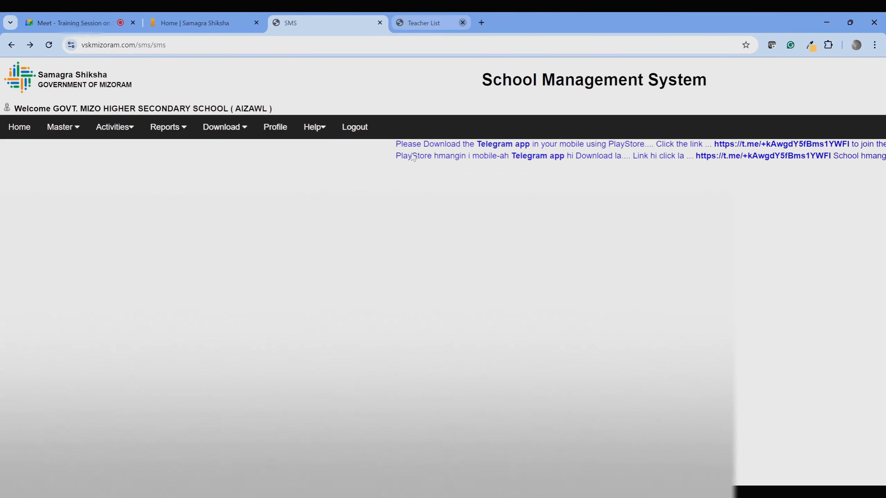
{"action": "mouse_move", "coordinate": [65, 123]}
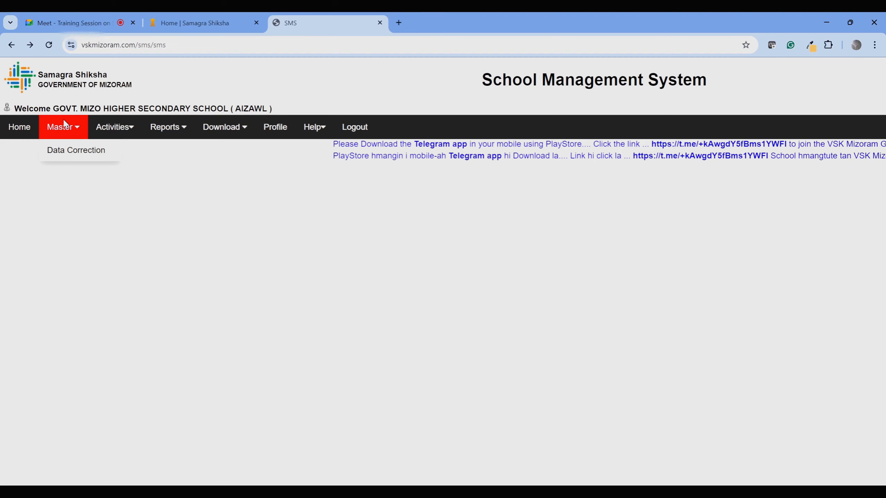
{"action": "mouse_move", "coordinate": [70, 158]}
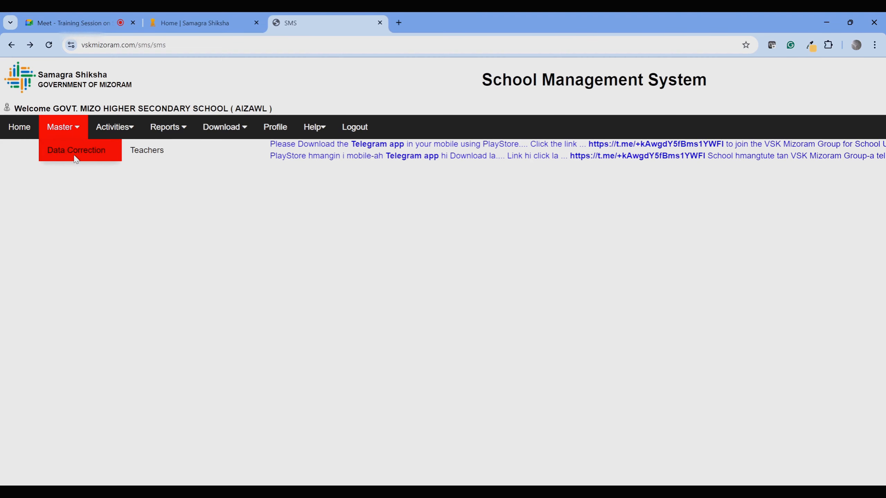
{"action": "mouse_move", "coordinate": [156, 157]}
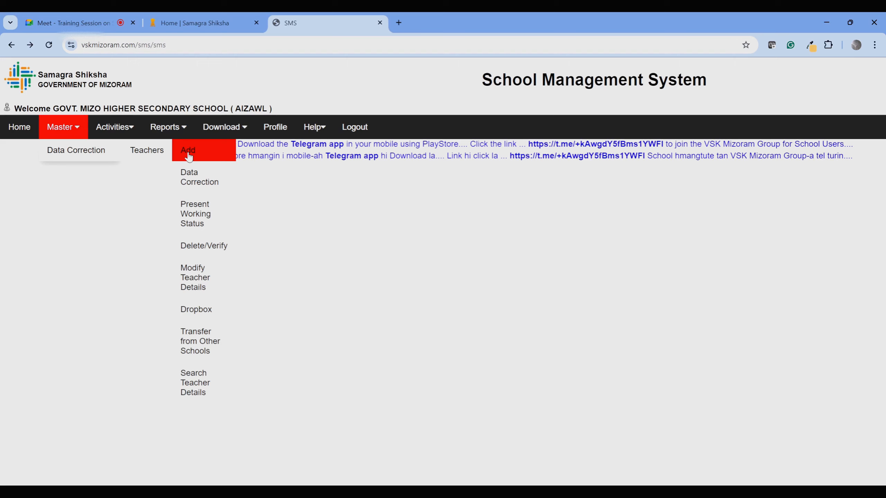
{"action": "left_click", "coordinate": [195, 185]}
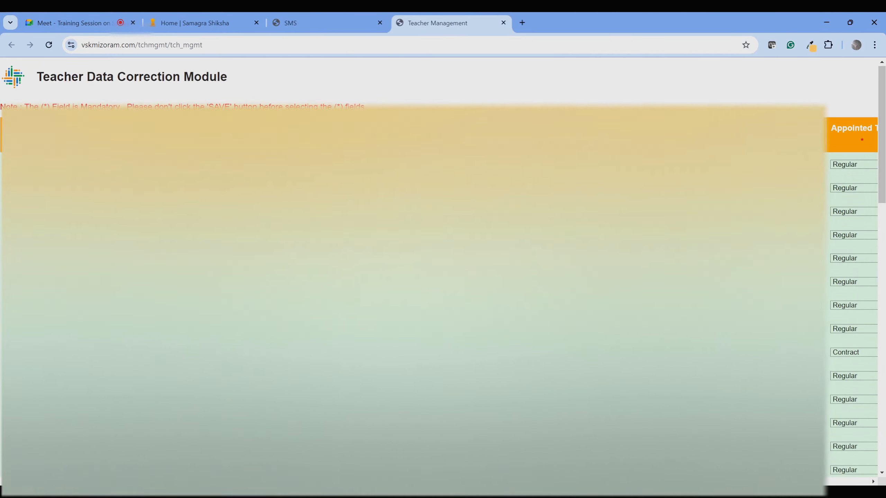
Scroll the correction table right to review the teachers' Status column.
{"action": "scroll", "coordinate": [439, 272], "scroll_direction": "down", "scroll_amount": 14}
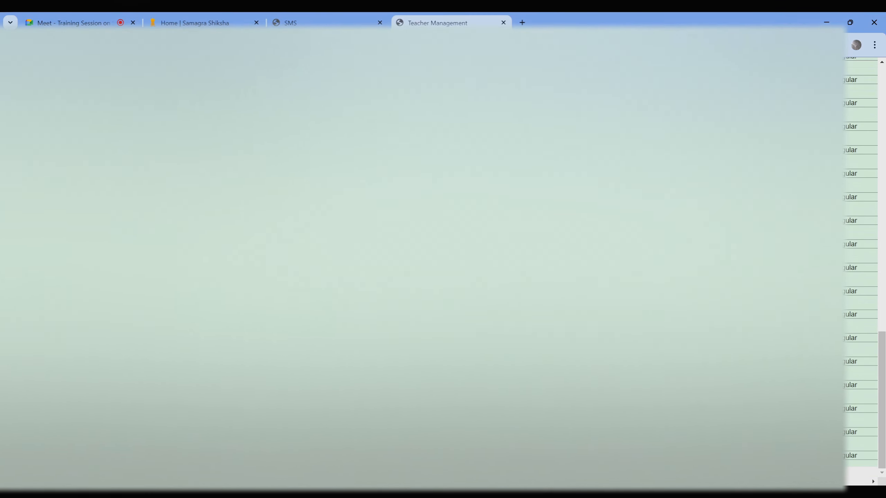
{"action": "scroll", "coordinate": [439, 272], "scroll_direction": "up", "scroll_amount": 14}
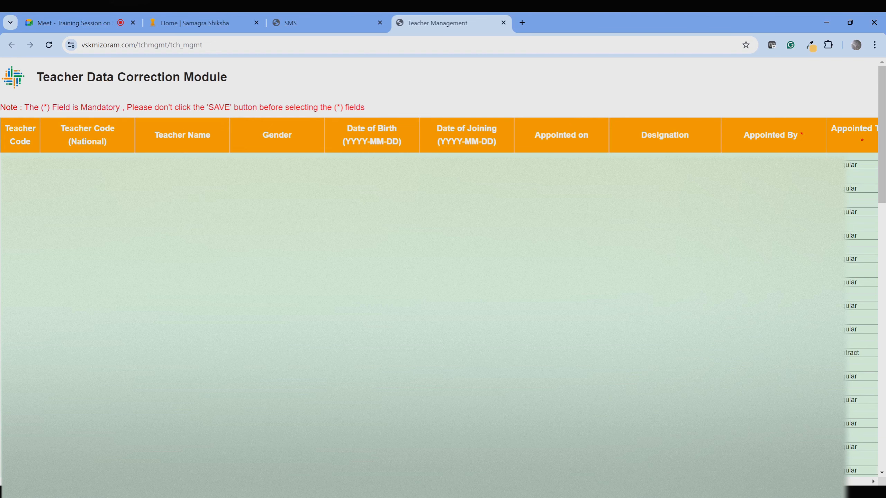
{"action": "scroll", "coordinate": [813, 270], "scroll_direction": "right", "scroll_amount": 4}
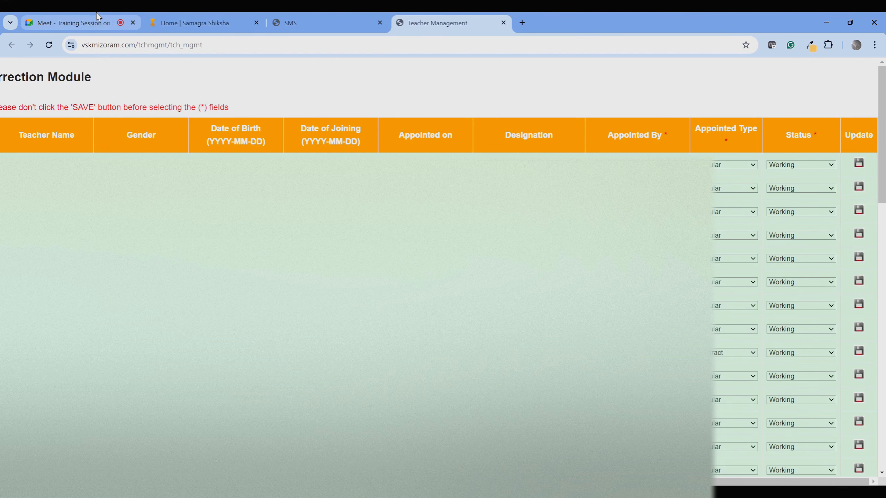
{"action": "left_click", "coordinate": [75, 23]}
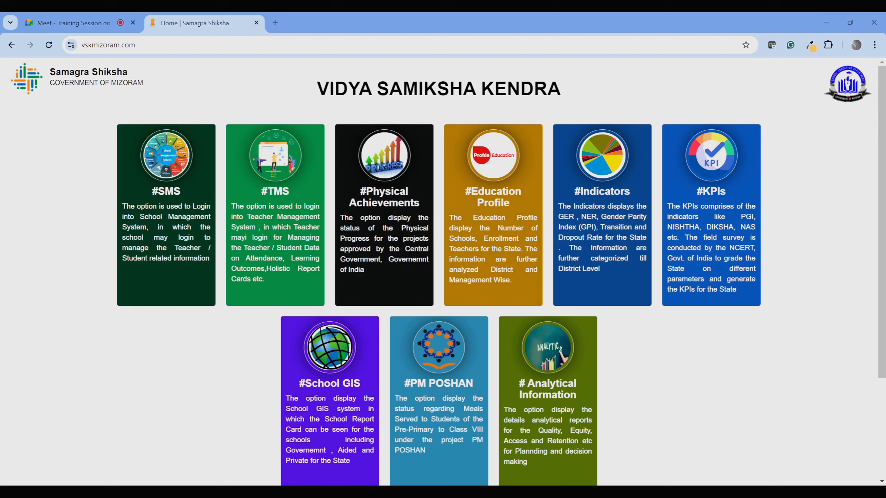
Launch SMS from the portal's #SMS card, view Reports > Teacher List, then close it.
{"action": "left_click", "coordinate": [154, 197]}
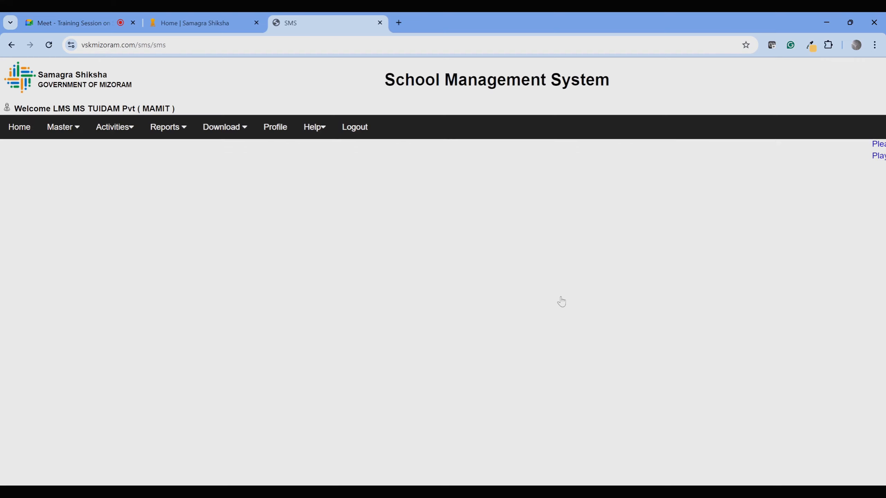
{"action": "mouse_move", "coordinate": [165, 127]}
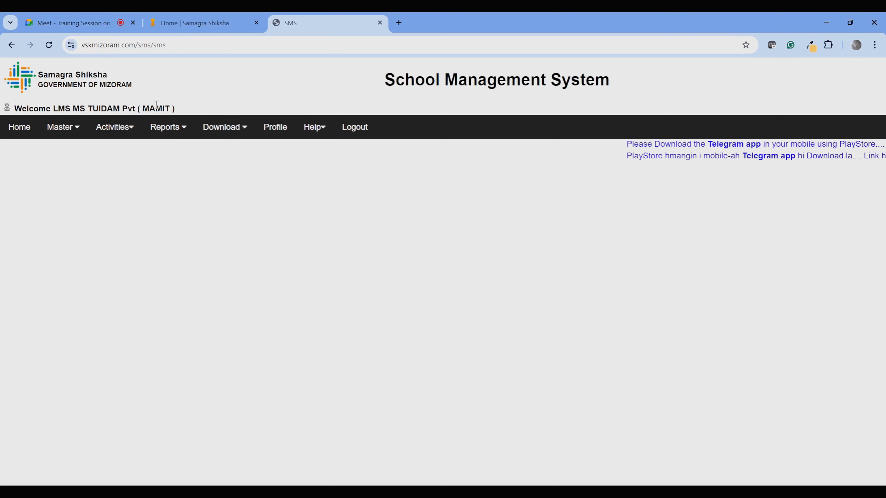
{"action": "left_click", "coordinate": [163, 148]}
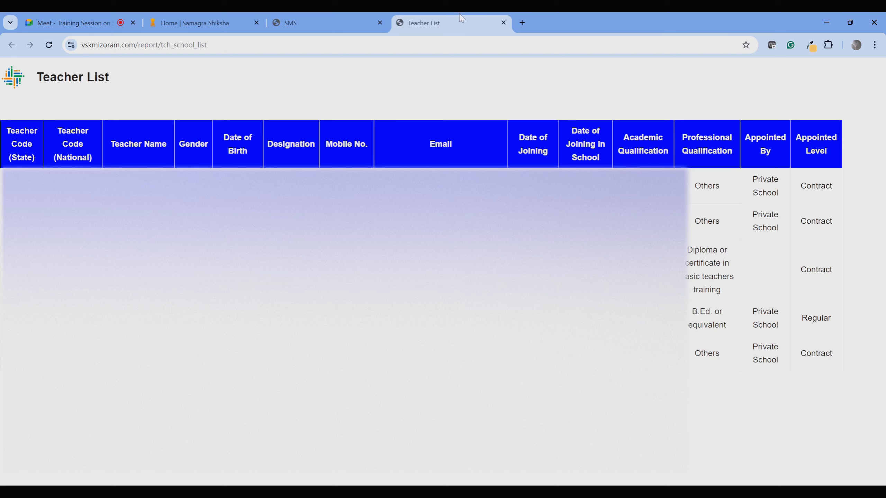
{"action": "left_click", "coordinate": [502, 24]}
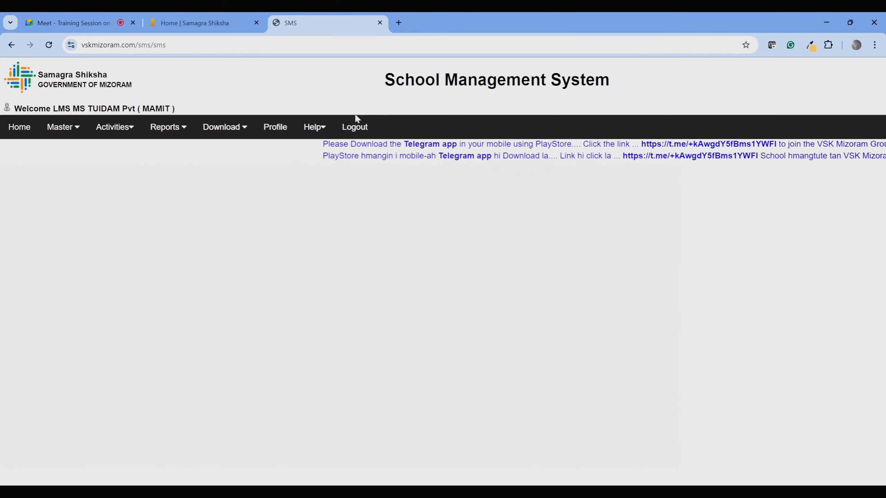
{"action": "mouse_move", "coordinate": [108, 159]}
{"action": "mouse_move", "coordinate": [147, 150]}
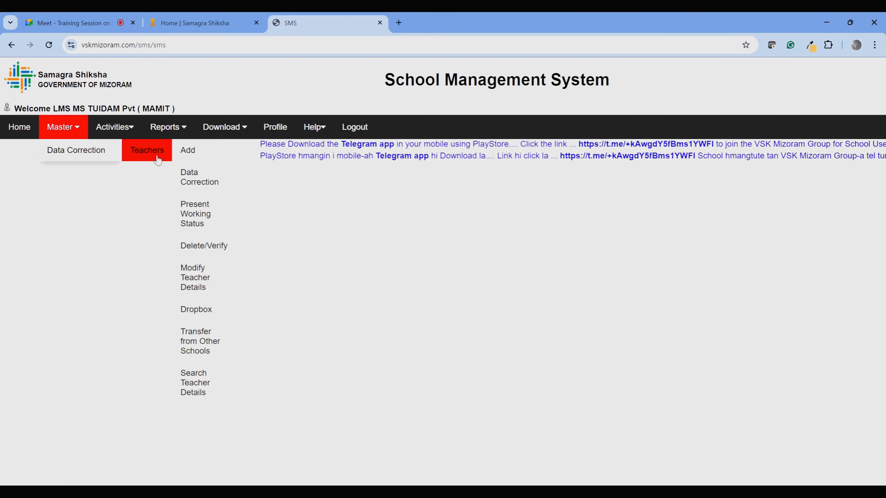
Open the Teacher Data Correction Module in its own tab and check the Teacher List report.
{"action": "left_click", "coordinate": [196, 184]}
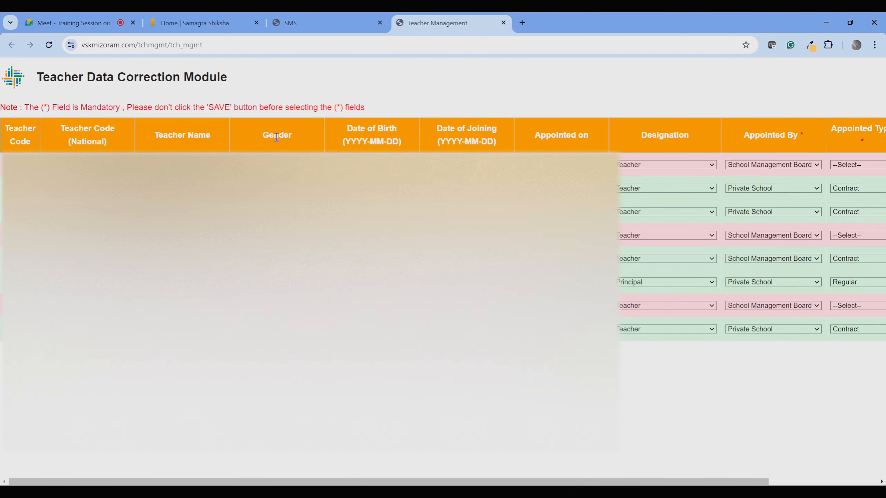
{"action": "left_click", "coordinate": [296, 23]}
{"action": "mouse_move", "coordinate": [182, 134]}
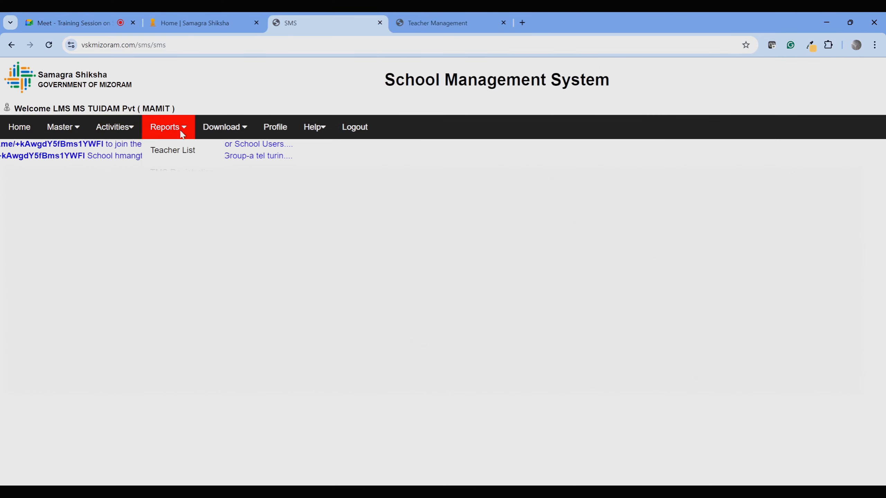
{"action": "left_click", "coordinate": [176, 152]}
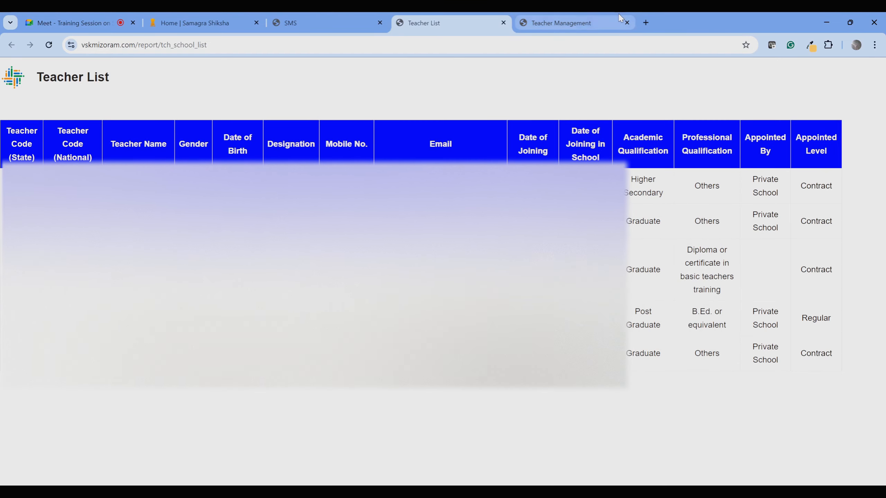
{"action": "left_click", "coordinate": [503, 23]}
Scroll the correction table right, then return to the main SMS page.
{"action": "left_click", "coordinate": [447, 22]}
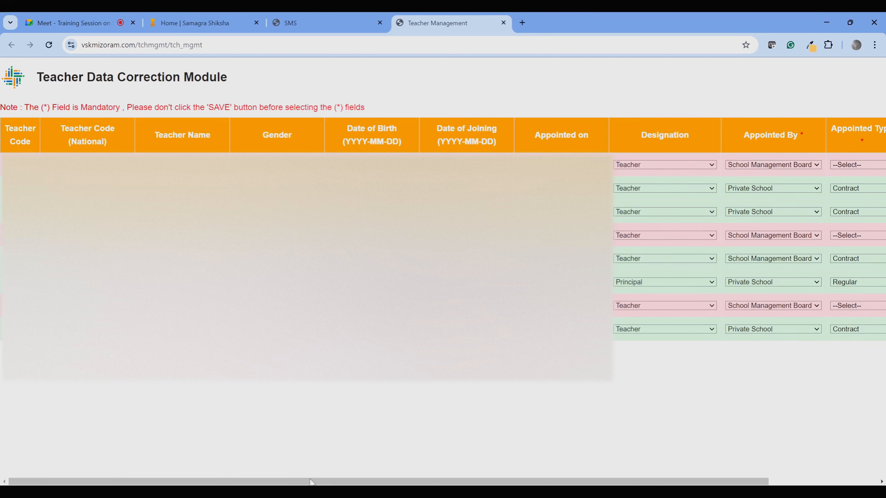
{"action": "left_click_drag", "start_coordinate": [312, 482], "coordinate": [495, 481]}
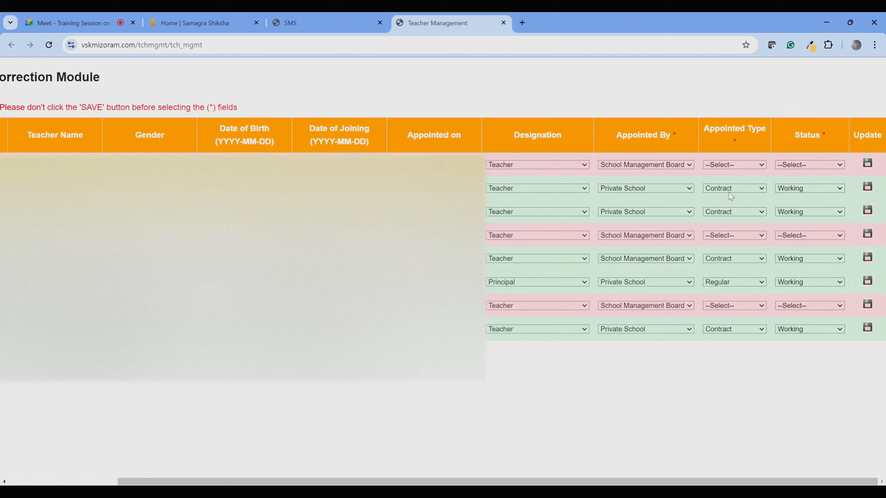
{"action": "left_click", "coordinate": [300, 23]}
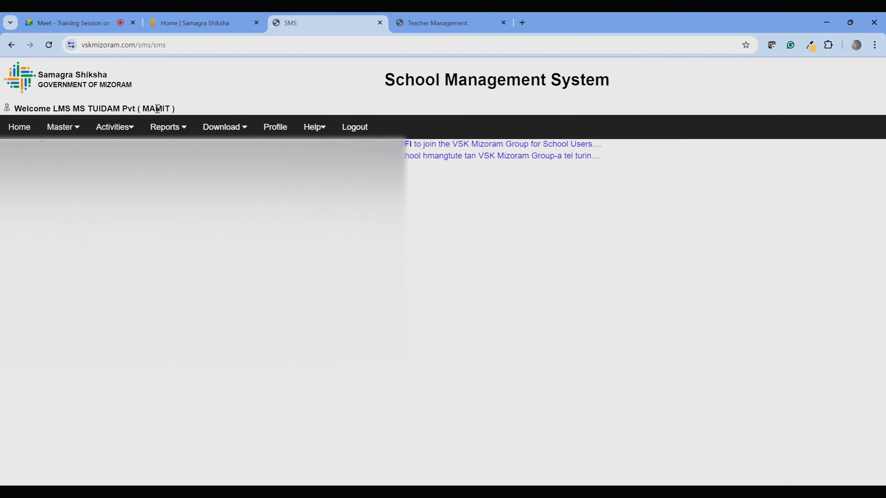
Set the first teacher's Appointed Type to Contract and Status to Working, then save the row.
{"action": "left_click", "coordinate": [442, 23]}
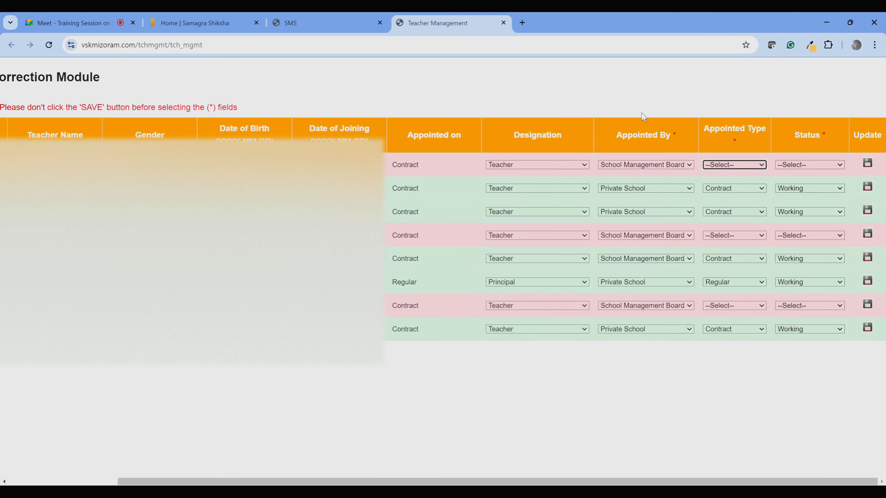
{"action": "left_click", "coordinate": [723, 165]}
{"action": "left_click", "coordinate": [725, 192]}
{"action": "left_click", "coordinate": [809, 164]}
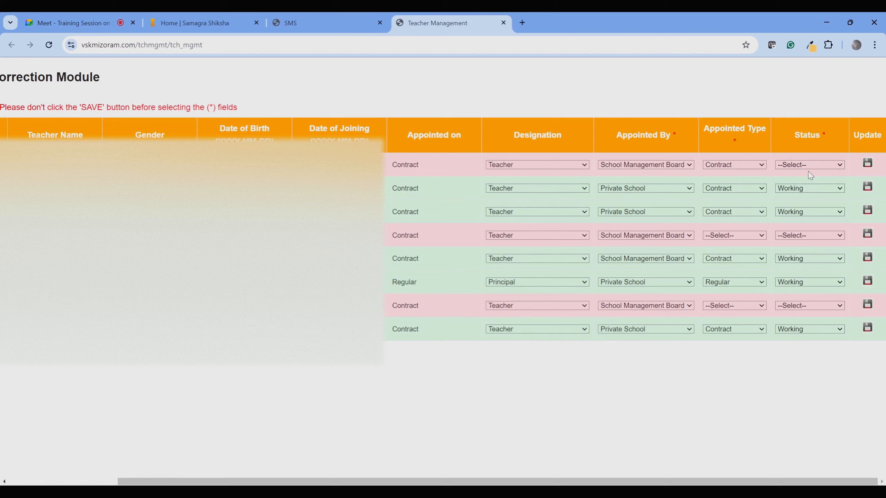
{"action": "left_click", "coordinate": [810, 175]}
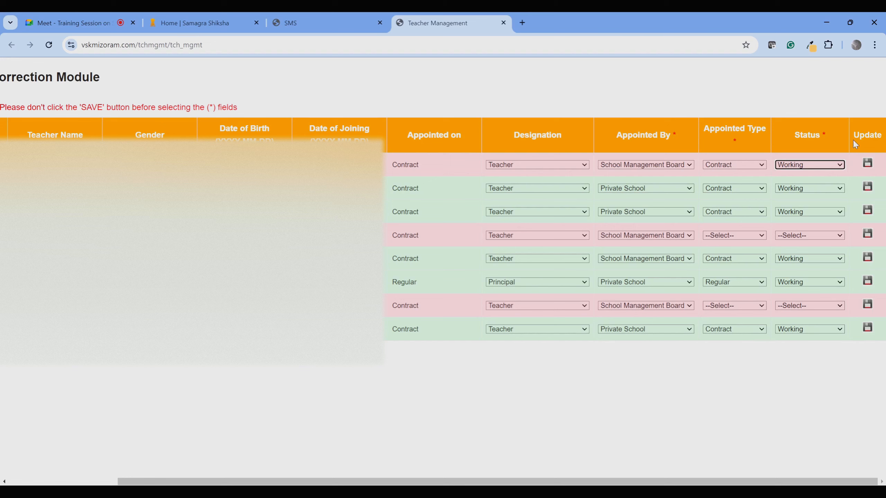
{"action": "left_click", "coordinate": [867, 164]}
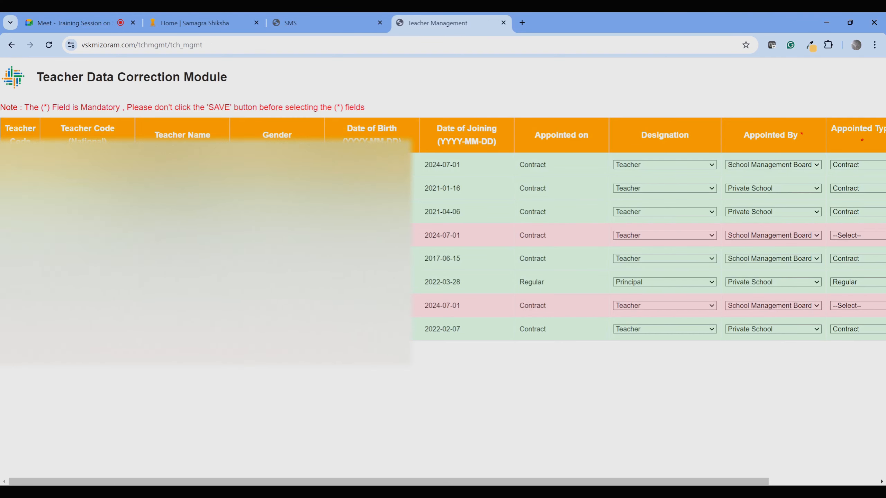
{"action": "left_click_drag", "start_coordinate": [230, 481], "coordinate": [590, 473]}
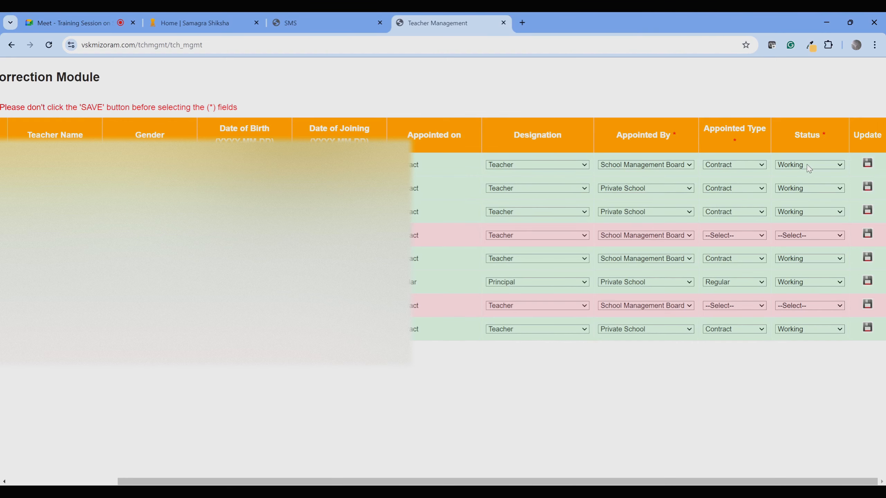
{"action": "left_click", "coordinate": [327, 21]}
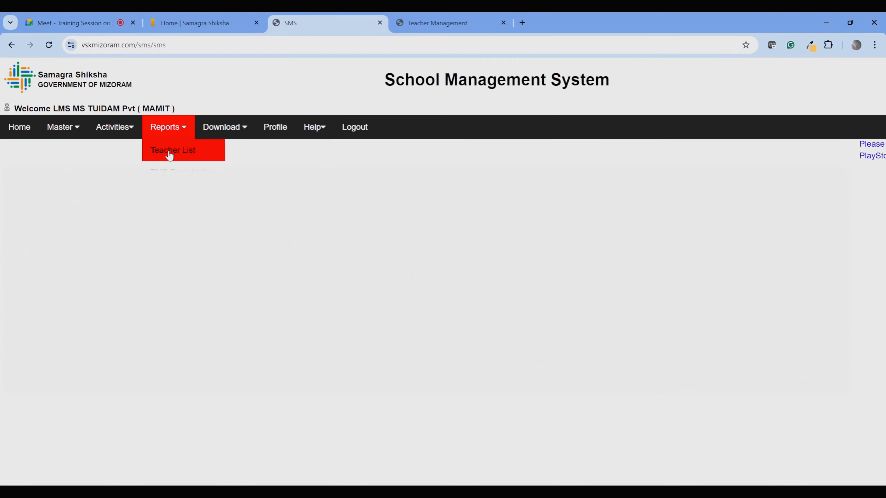
{"action": "left_click", "coordinate": [170, 153]}
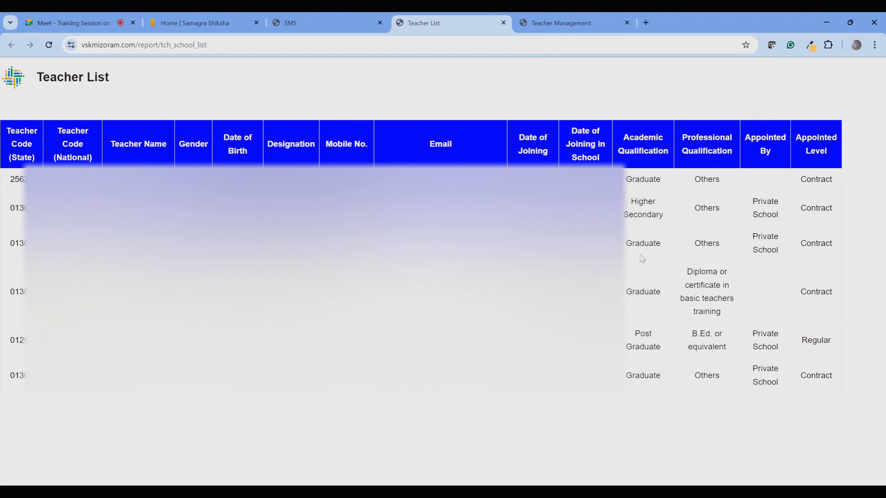
{"action": "left_click", "coordinate": [502, 23]}
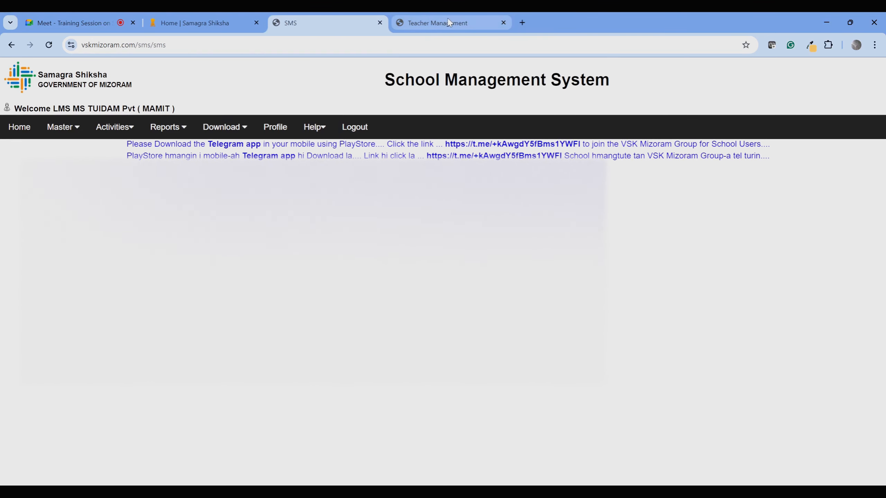
Reopen the Teacher Data Correction Module from the Master menu and save the first row.
{"action": "left_click", "coordinate": [504, 23]}
{"action": "mouse_move", "coordinate": [63, 127]}
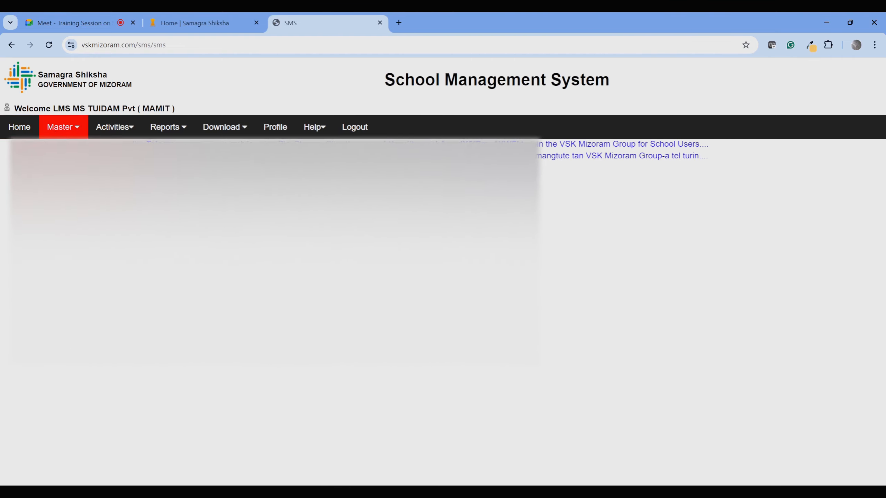
{"action": "mouse_move", "coordinate": [104, 150]}
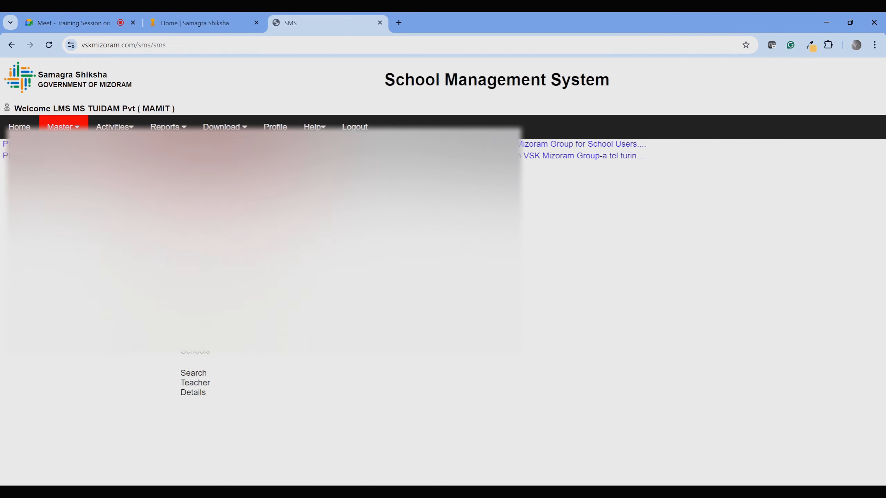
{"action": "left_click", "coordinate": [198, 160]}
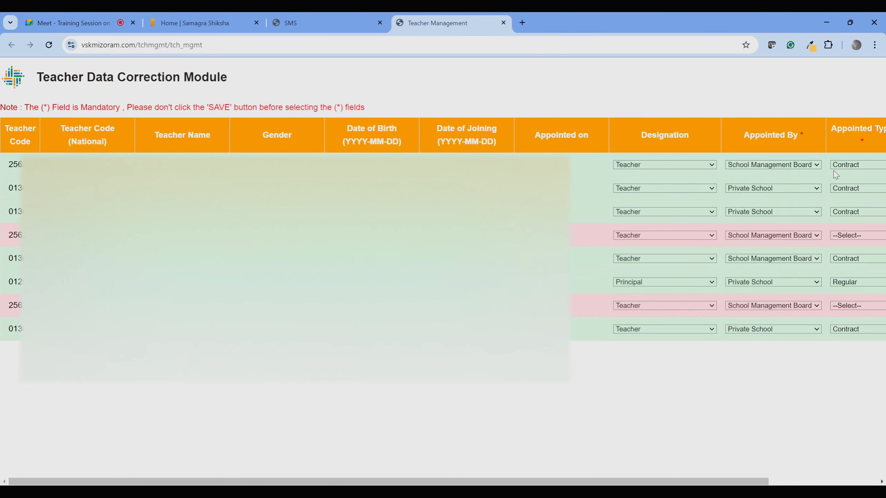
{"action": "left_click_drag", "start_coordinate": [709, 483], "coordinate": [807, 483]}
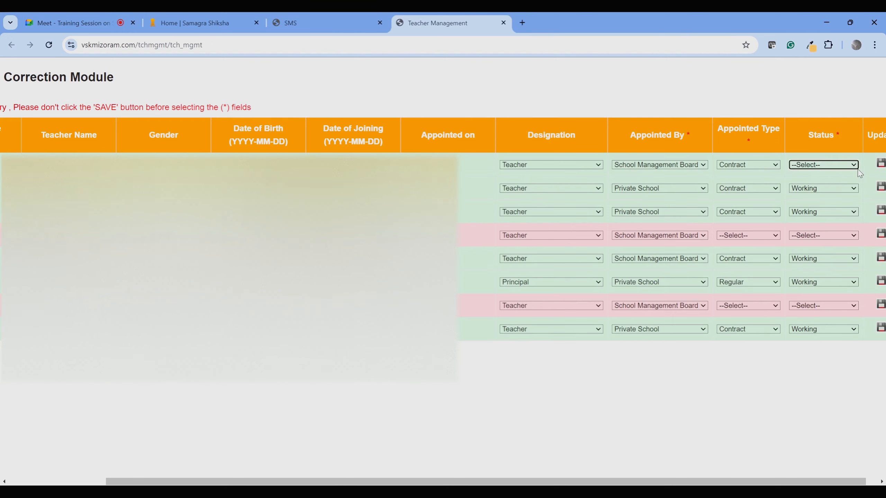
{"action": "left_click", "coordinate": [880, 163]}
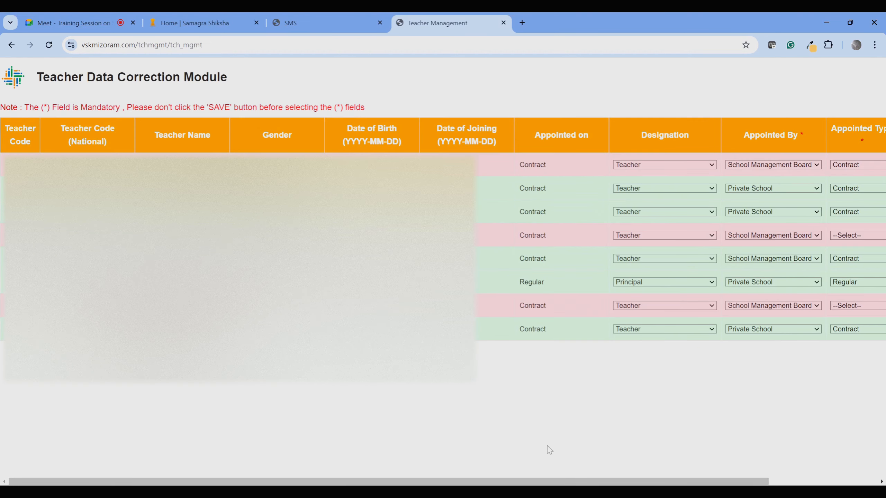
Change the first teacher's Status back to Working.
{"action": "left_click_drag", "start_coordinate": [514, 481], "coordinate": [623, 481]}
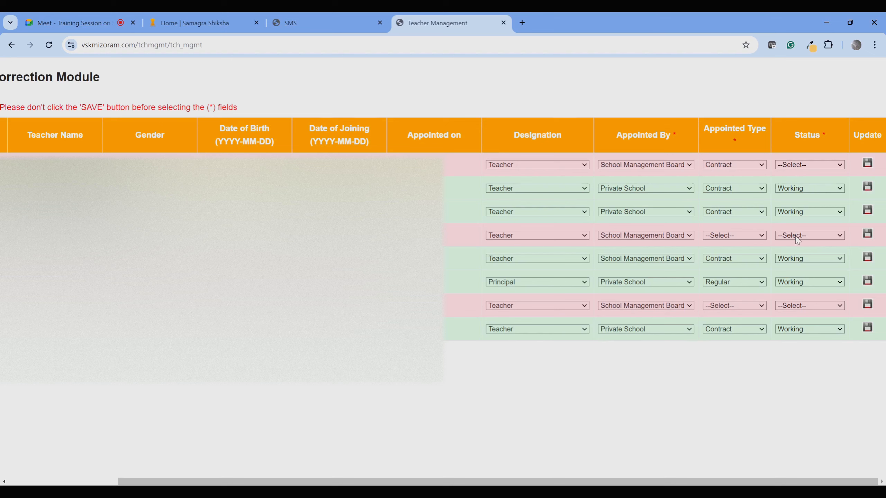
{"action": "left_click", "coordinate": [806, 165]}
{"action": "left_click", "coordinate": [804, 175]}
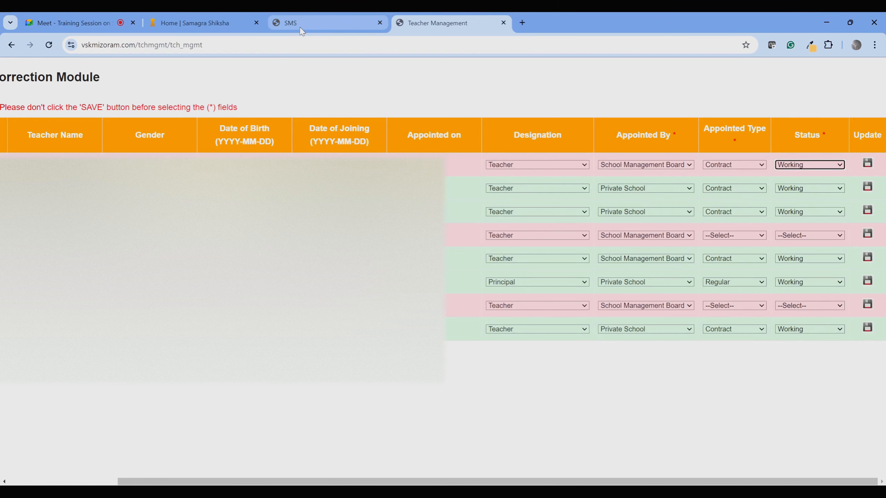
Check the updated Reports > Teacher List, then close it and the Teacher Management tab.
{"action": "left_click", "coordinate": [316, 20]}
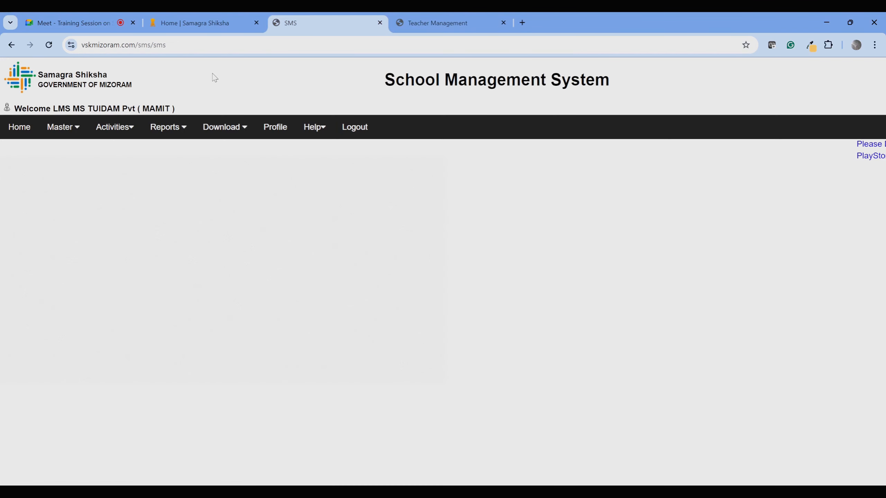
{"action": "mouse_move", "coordinate": [168, 126]}
{"action": "left_click", "coordinate": [166, 152]}
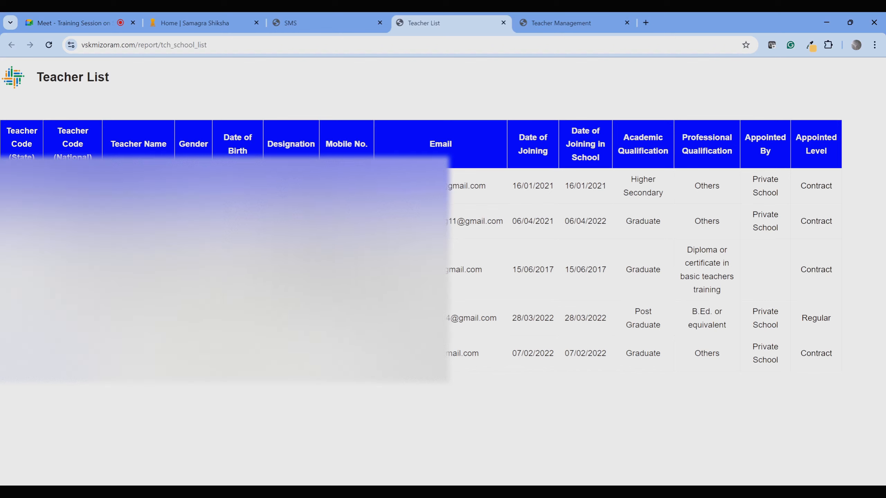
{"action": "left_click", "coordinate": [503, 23]}
{"action": "left_click", "coordinate": [503, 23]}
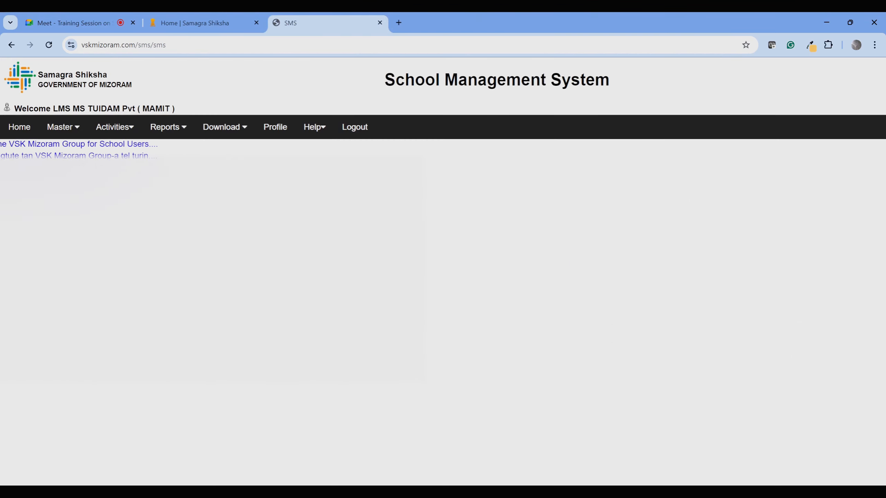
Open the Teachers Data Correction page and scroll right to the Status and Update columns.
{"action": "mouse_move", "coordinate": [78, 129]}
{"action": "mouse_move", "coordinate": [76, 150]}
{"action": "mouse_move", "coordinate": [147, 150]}
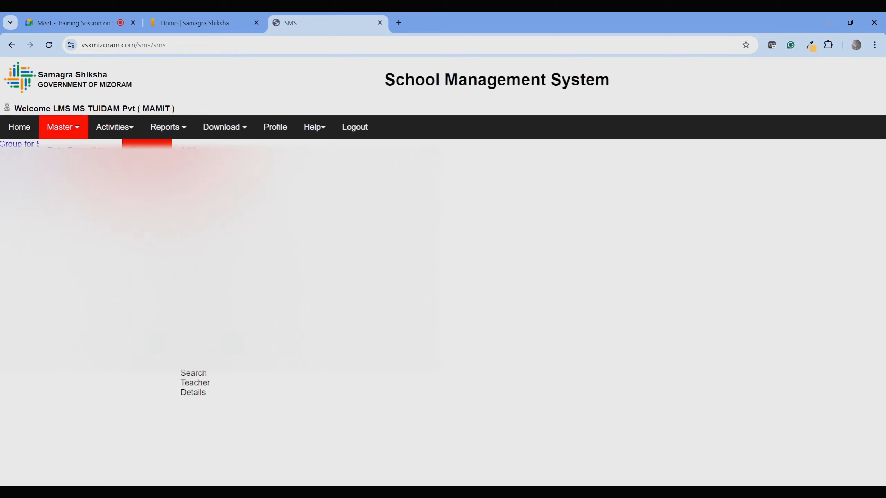
{"action": "left_click", "coordinate": [196, 159]}
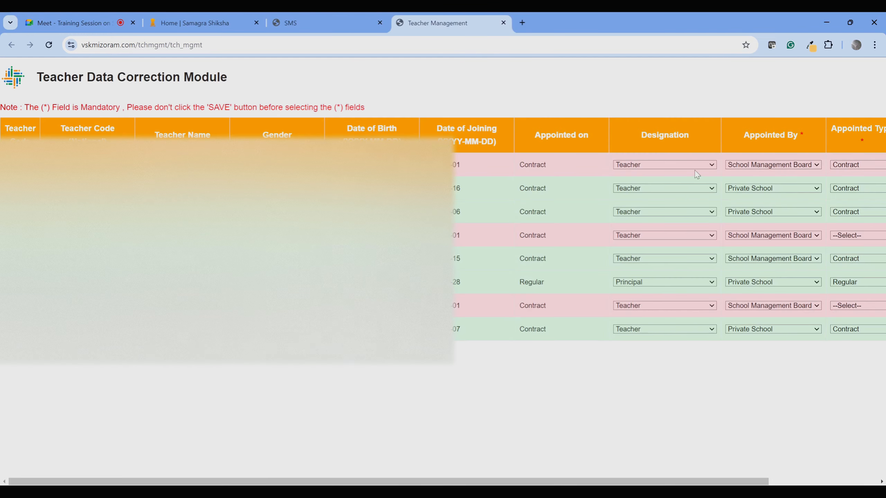
{"action": "left_click_drag", "start_coordinate": [616, 481], "coordinate": [726, 481]}
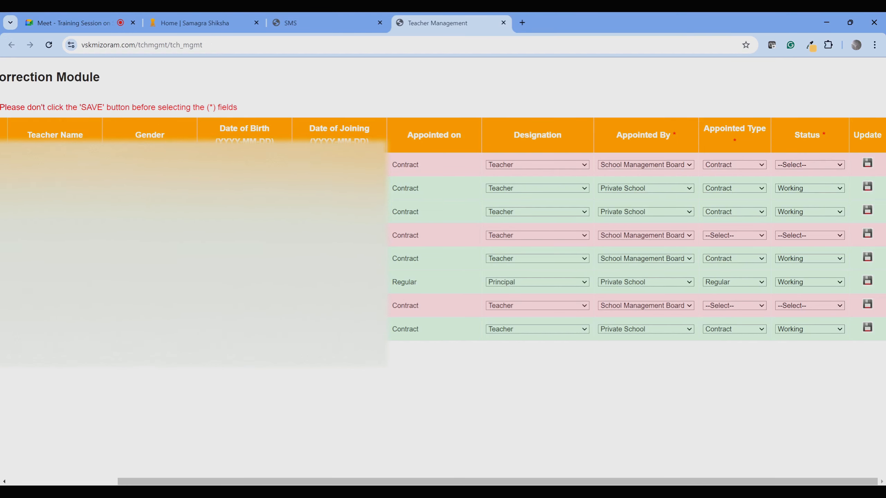
{"action": "left_click_drag", "start_coordinate": [664, 482], "coordinate": [421, 474]}
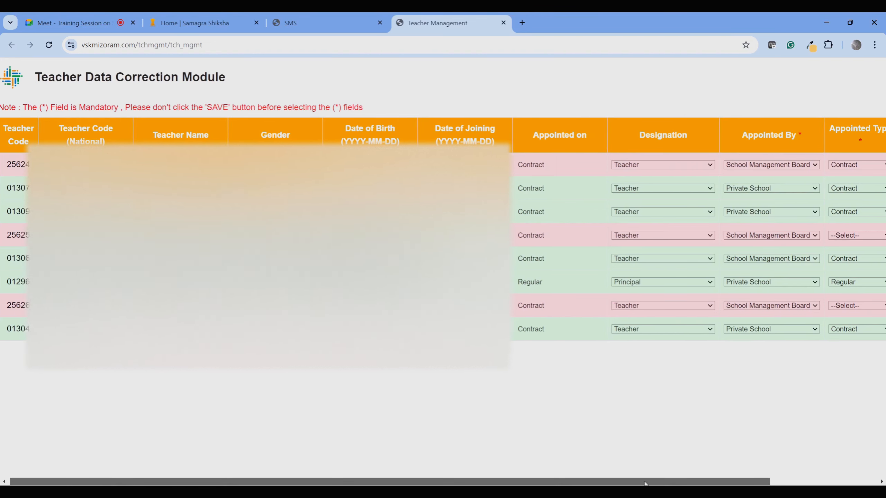
{"action": "left_click_drag", "start_coordinate": [632, 483], "coordinate": [843, 476]}
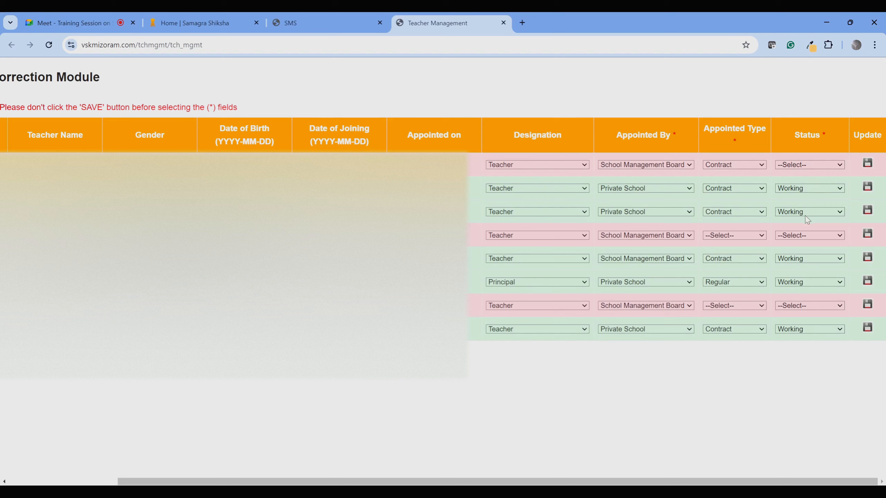
Set row 1's Status to Transfer, save the row, and close the Teacher Management tab.
{"action": "left_click", "coordinate": [809, 192]}
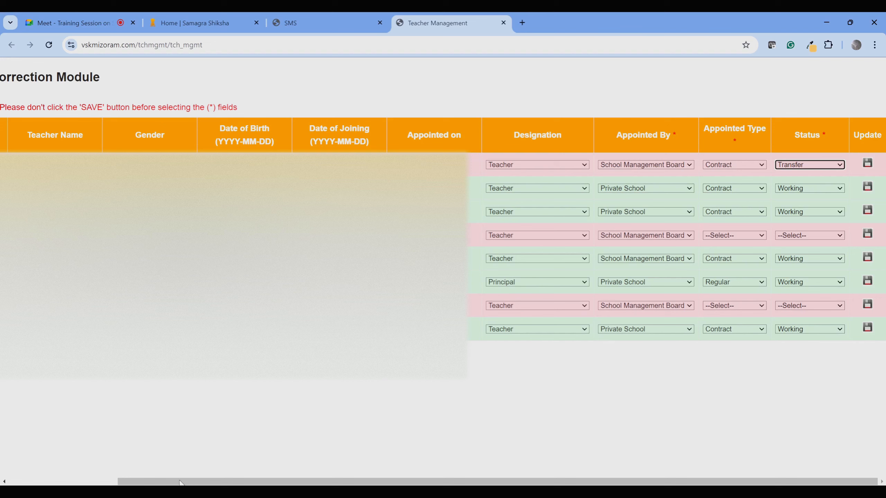
{"action": "left_click_drag", "start_coordinate": [179, 481], "coordinate": [9, 475]}
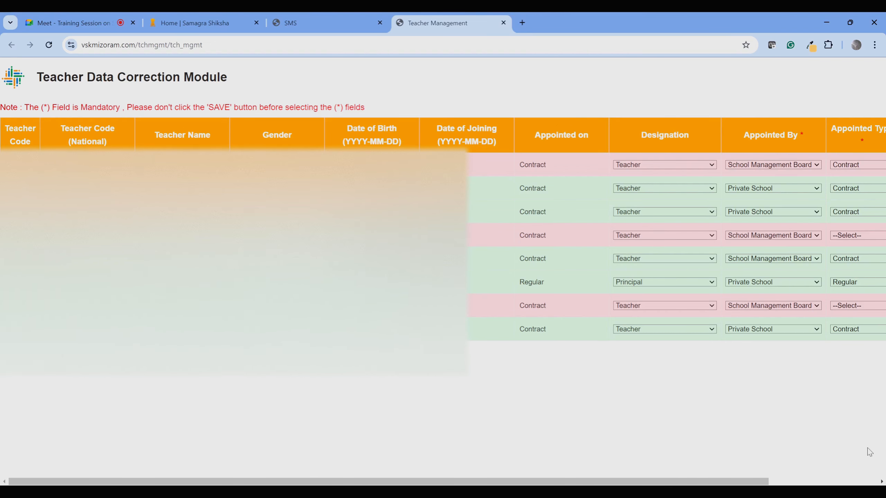
{"action": "left_click_drag", "start_coordinate": [738, 484], "coordinate": [848, 484]}
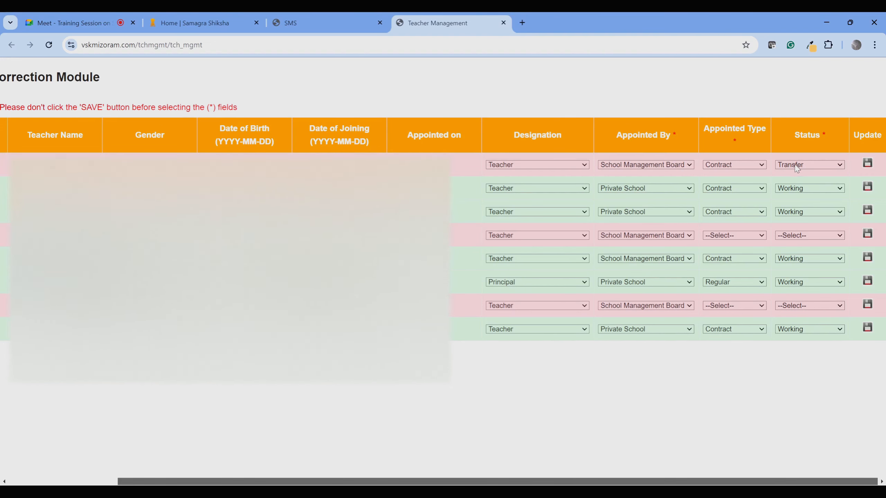
{"action": "left_click", "coordinate": [867, 163]}
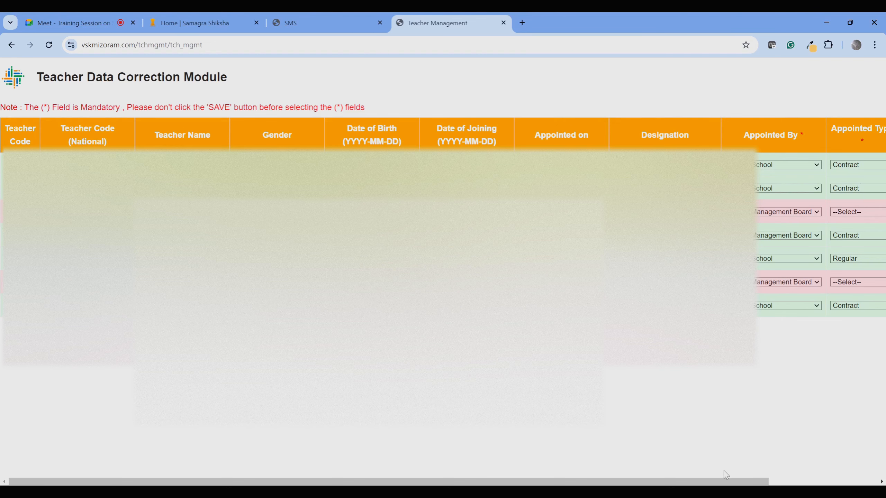
{"action": "left_click_drag", "start_coordinate": [725, 482], "coordinate": [833, 481]}
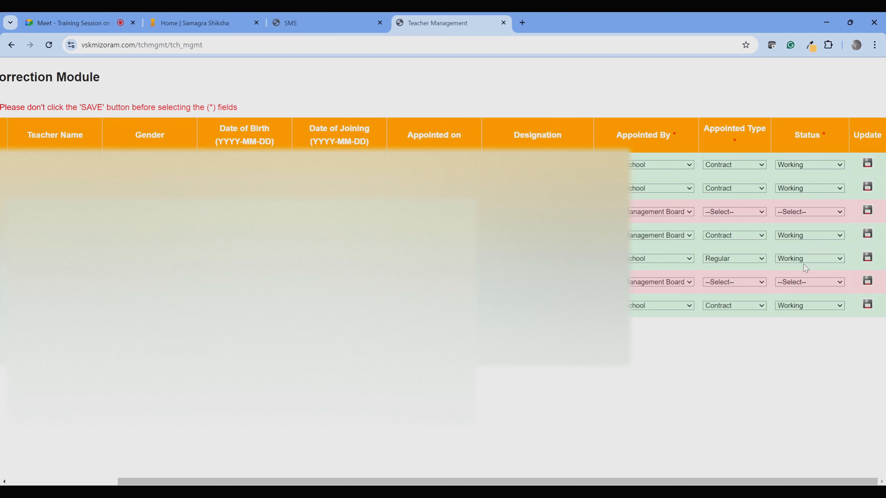
{"action": "left_click", "coordinate": [503, 22]}
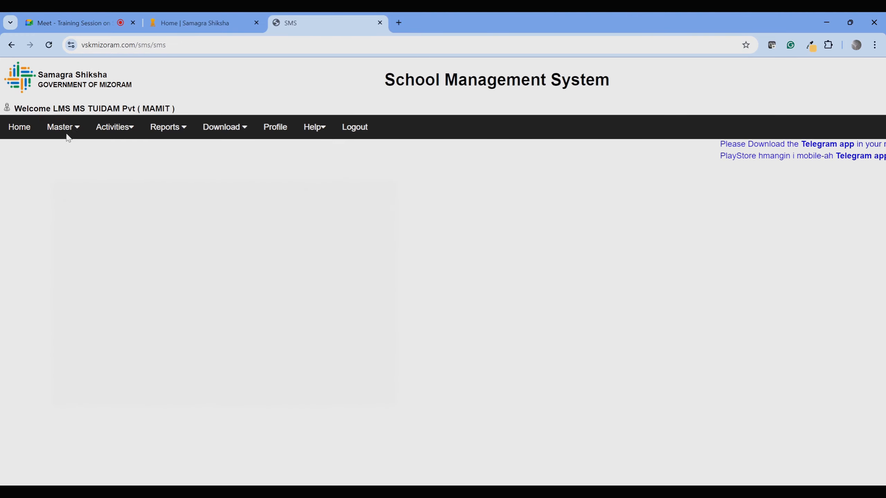
Paste the transferred teacher's code into Present Working Status and filter.
{"action": "mouse_move", "coordinate": [65, 134]}
{"action": "mouse_move", "coordinate": [146, 154]}
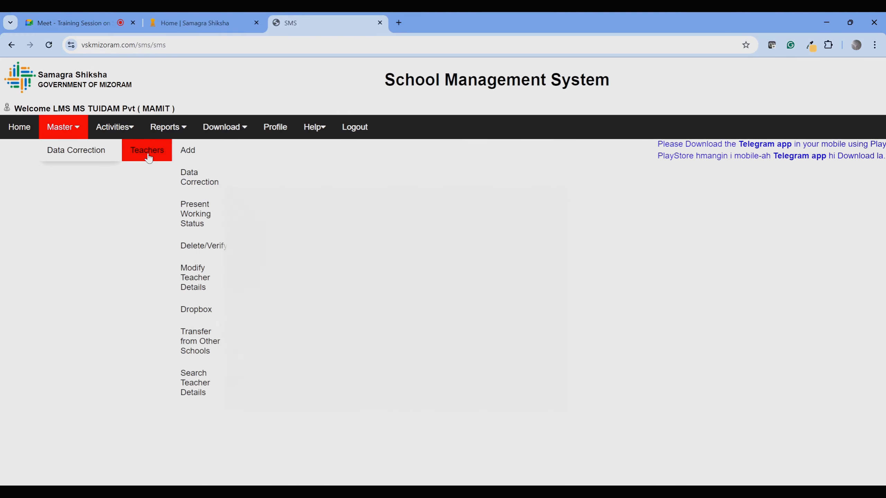
{"action": "left_click", "coordinate": [199, 222]}
{"action": "left_click", "coordinate": [112, 100]}
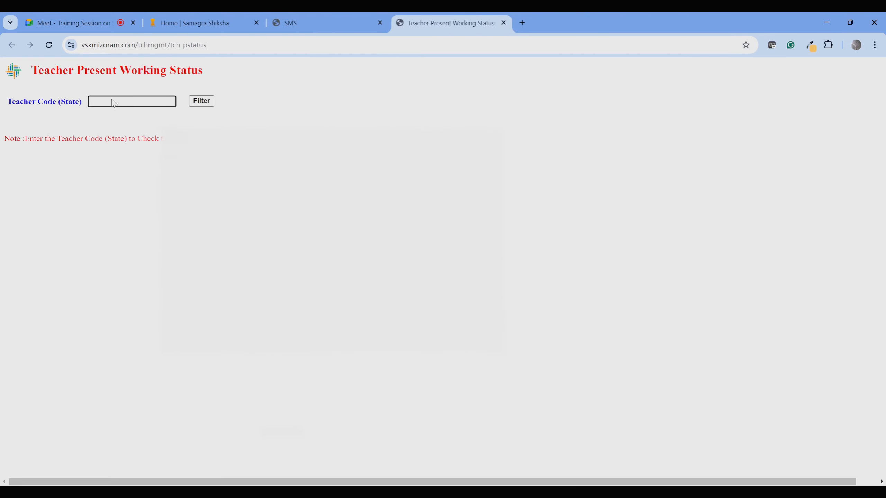
{"action": "type", "text": "25624"}
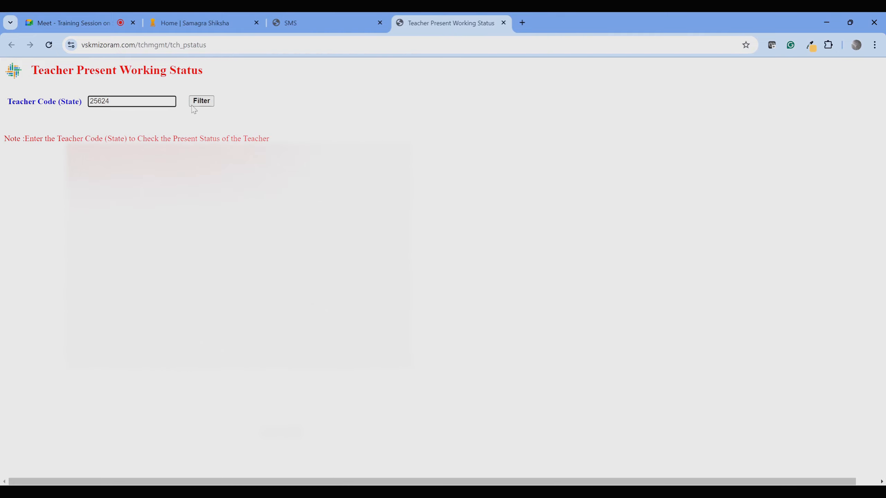
{"action": "left_click", "coordinate": [197, 103]}
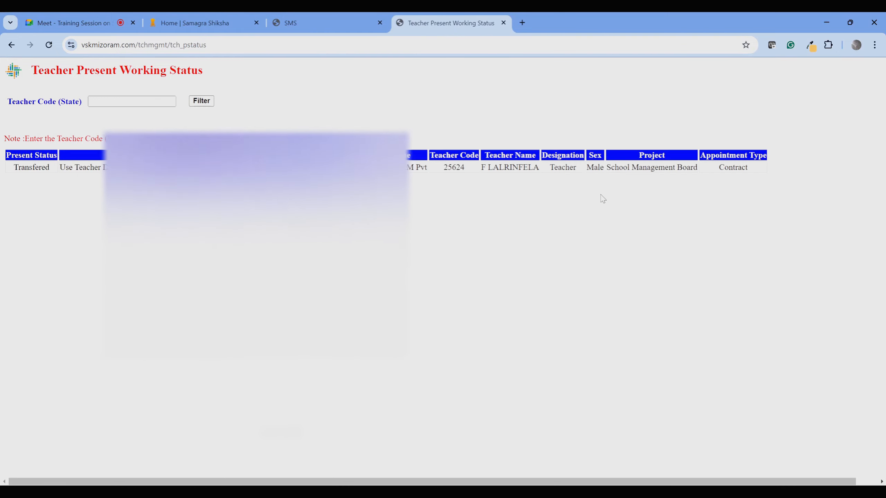
Highlight the Transfered status and the advice to use the Teacher Dropbox.
{"action": "double_click", "coordinate": [40, 168]}
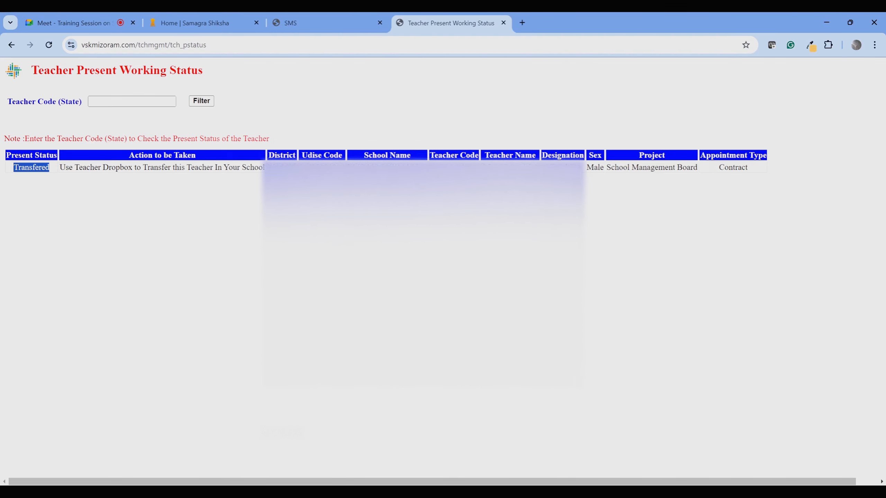
{"action": "left_click", "coordinate": [354, 167]}
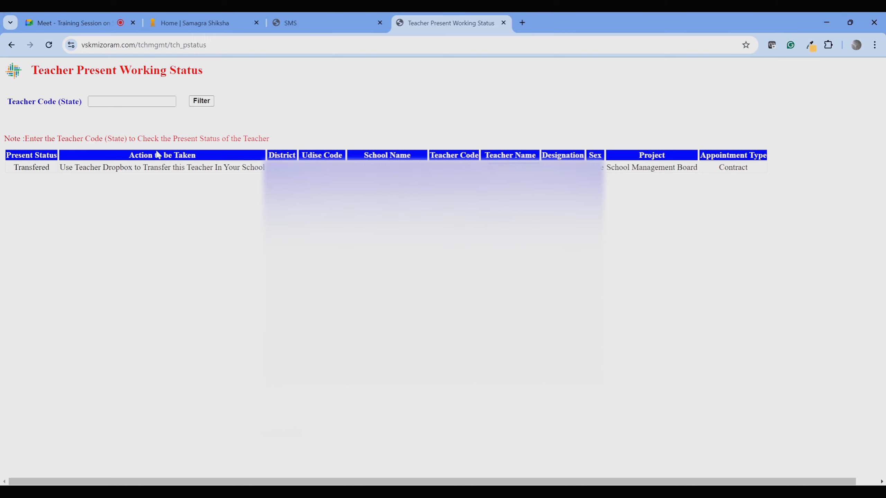
{"action": "double_click", "coordinate": [47, 169]}
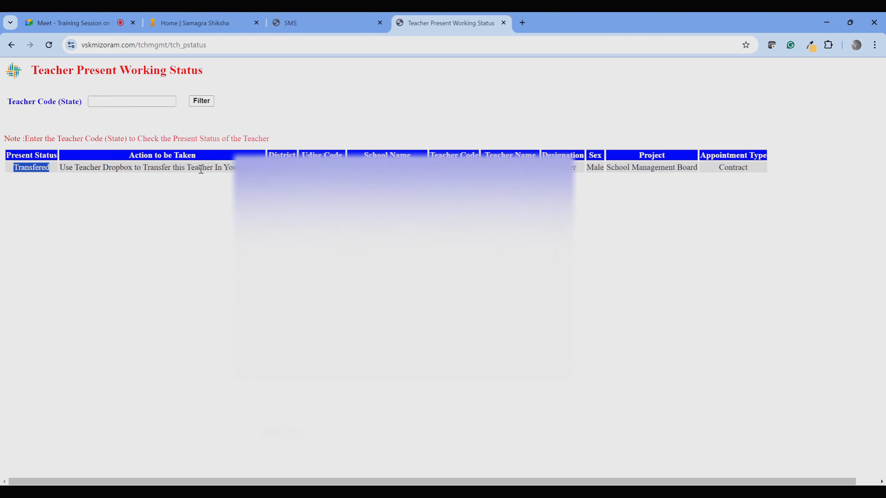
{"action": "left_click", "coordinate": [244, 167]}
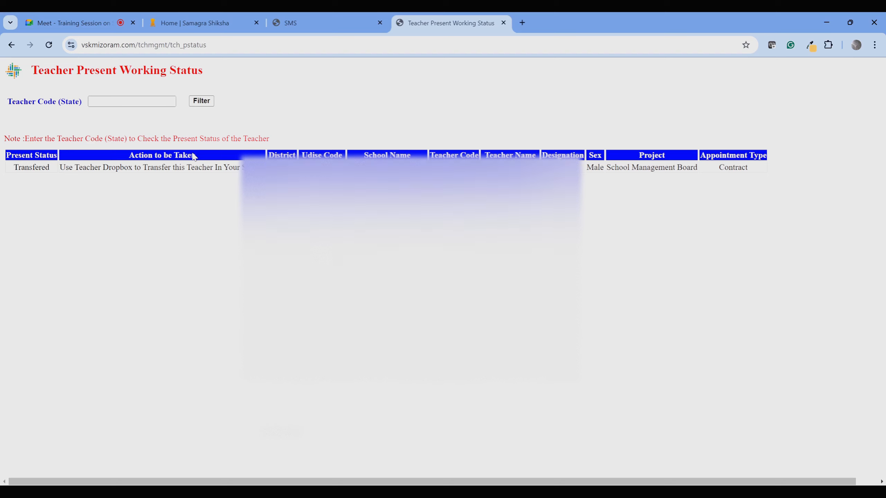
{"action": "left_click_drag", "start_coordinate": [195, 156], "coordinate": [152, 160]}
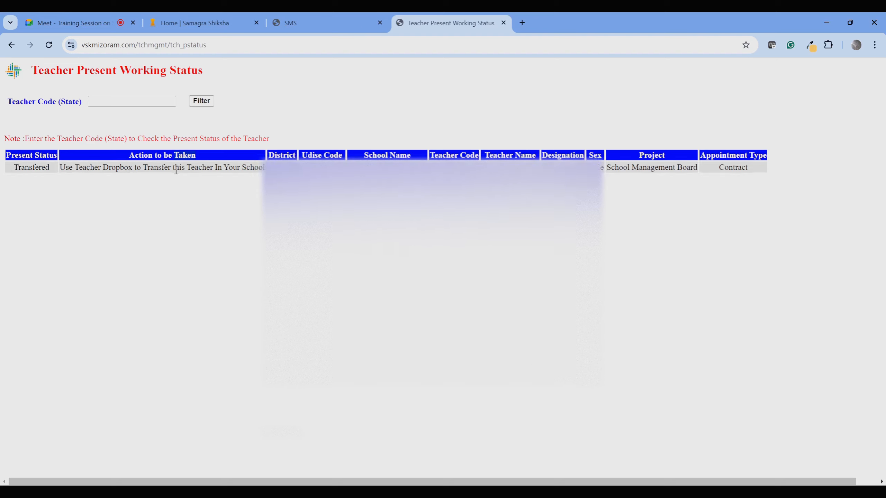
Find the transferred teacher in Teacher DropBox by pasting their code and filtering.
{"action": "left_click", "coordinate": [504, 23]}
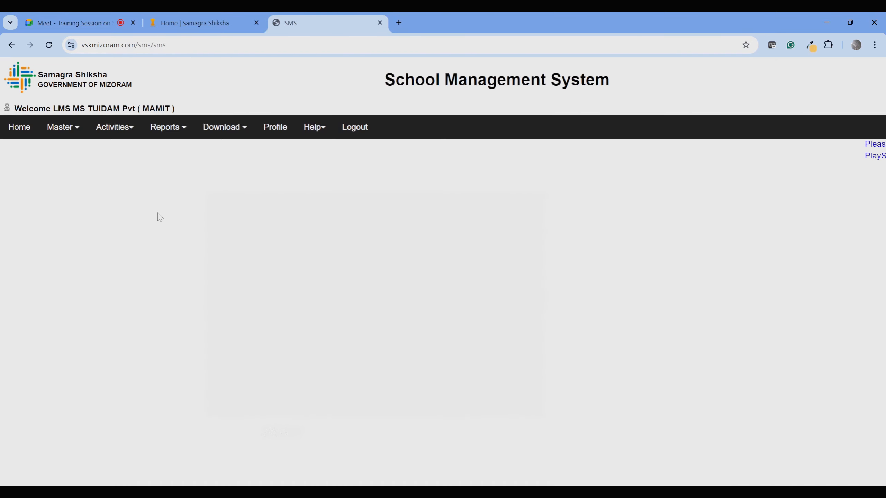
{"action": "mouse_move", "coordinate": [78, 151]}
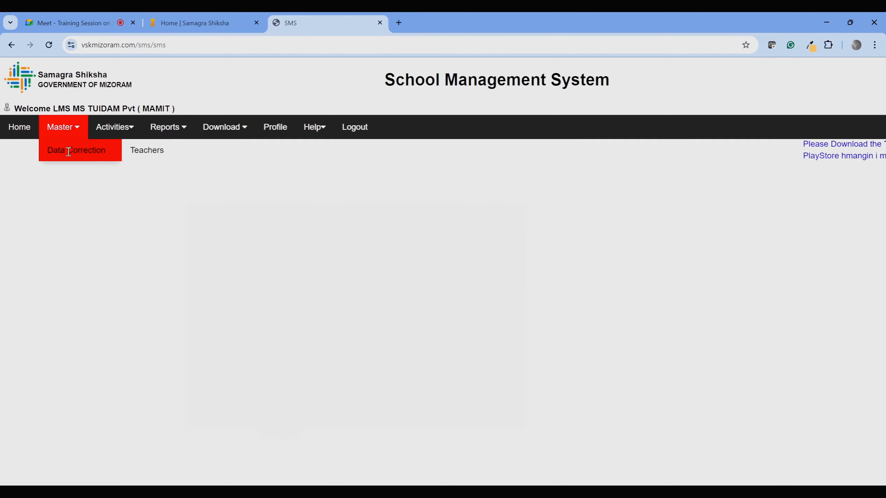
{"action": "mouse_move", "coordinate": [153, 153]}
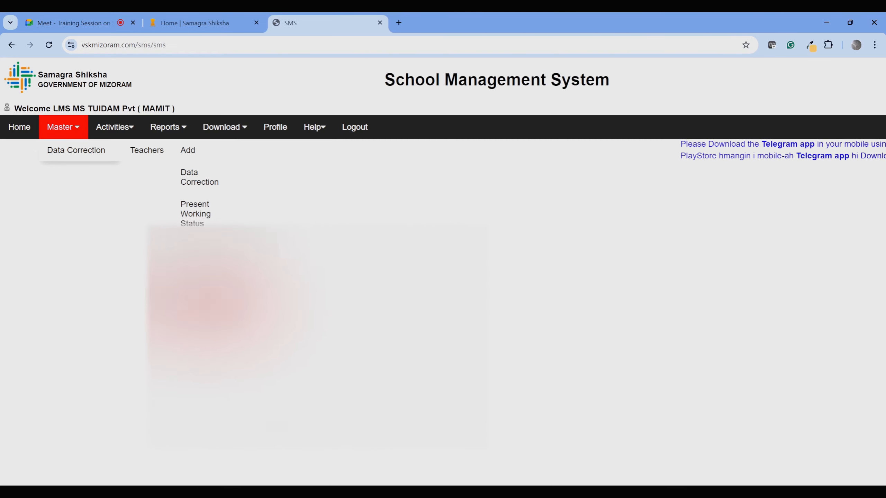
{"action": "left_click", "coordinate": [199, 312]}
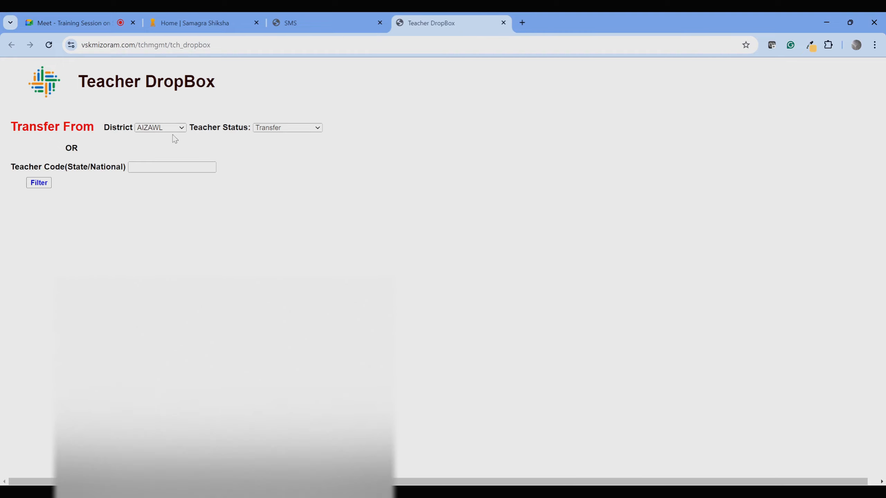
{"action": "left_click", "coordinate": [148, 168]}
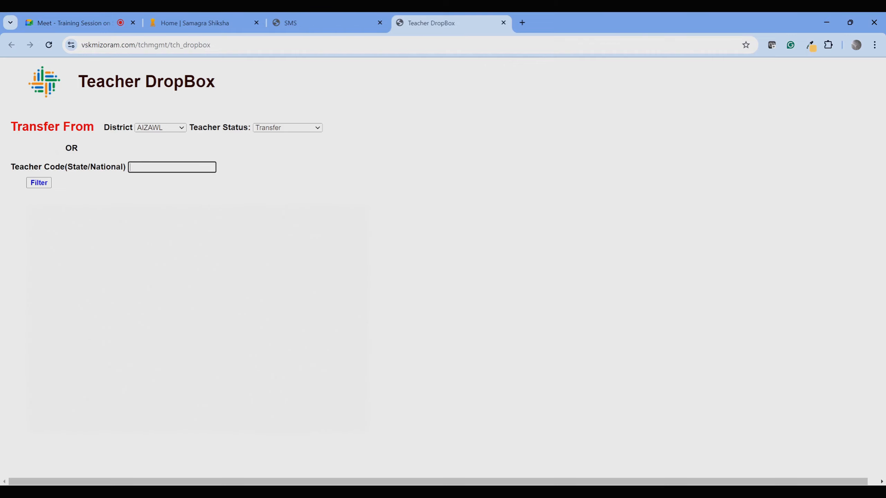
{"action": "type", "text": "25624"}
{"action": "left_click", "coordinate": [39, 182]}
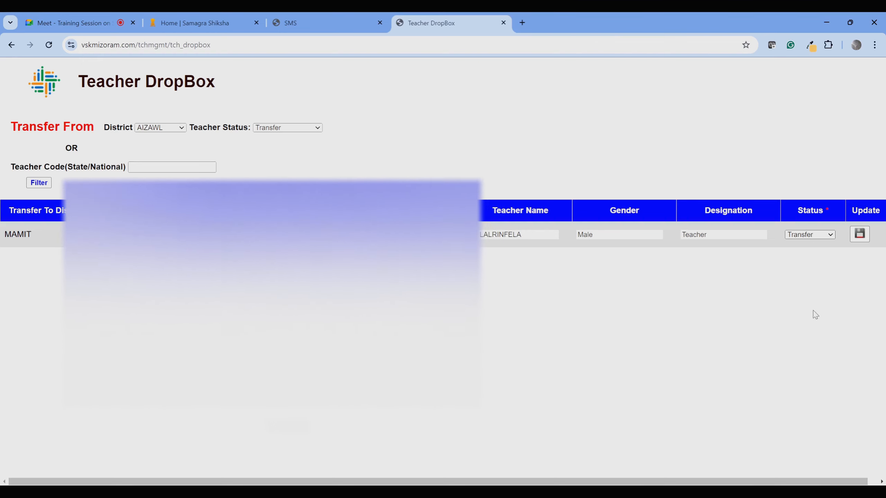
Set the teacher's Status to Working, update, and acknowledge the success message.
{"action": "left_click", "coordinate": [814, 251]}
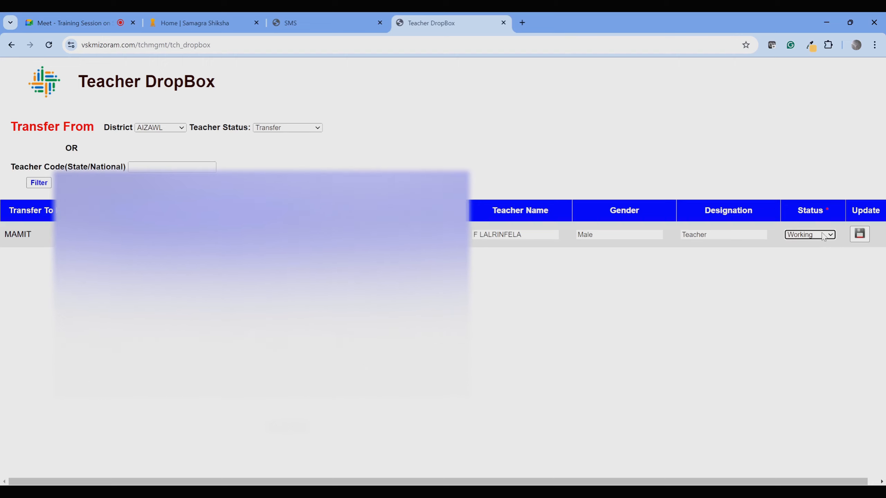
{"action": "left_click", "coordinate": [858, 234]}
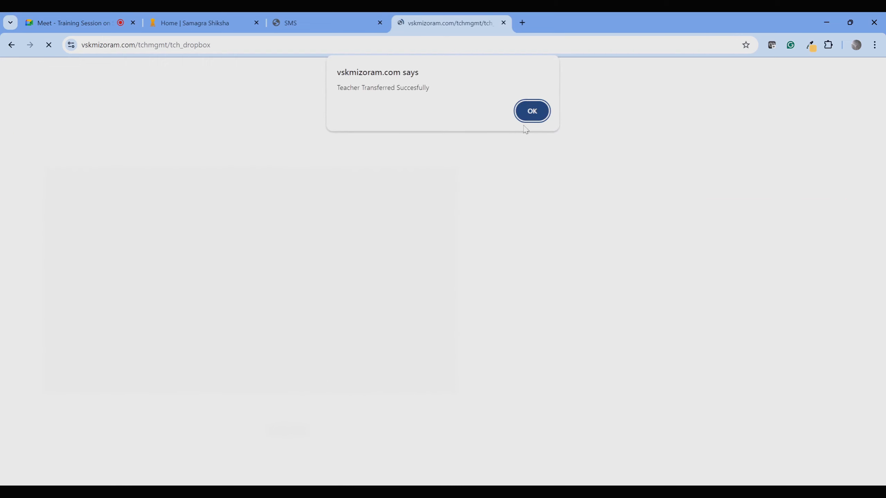
{"action": "left_click", "coordinate": [531, 111]}
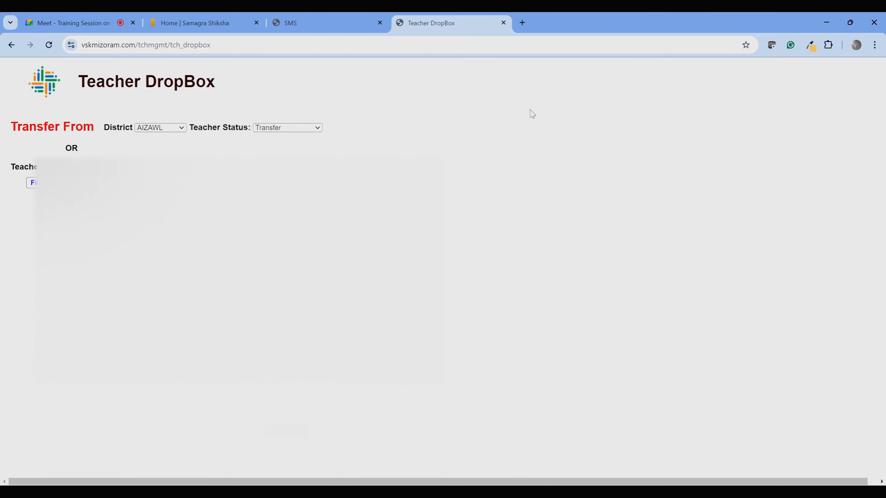
Reopen the Teacher Data Correction table and scroll right to the Status column.
{"action": "left_click", "coordinate": [503, 23]}
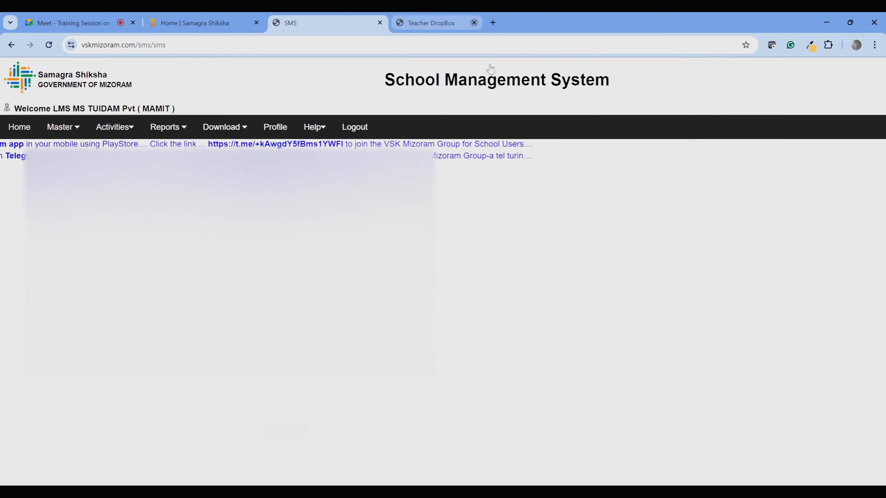
{"action": "mouse_move", "coordinate": [78, 150]}
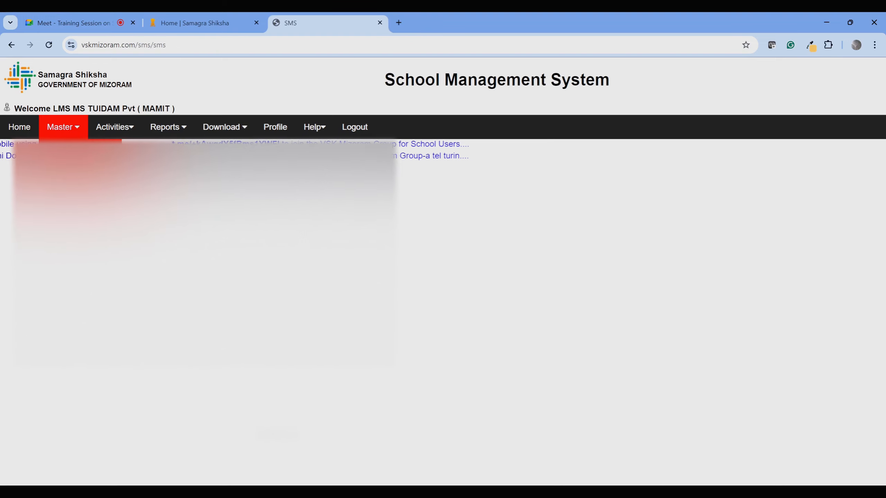
{"action": "mouse_move", "coordinate": [145, 152]}
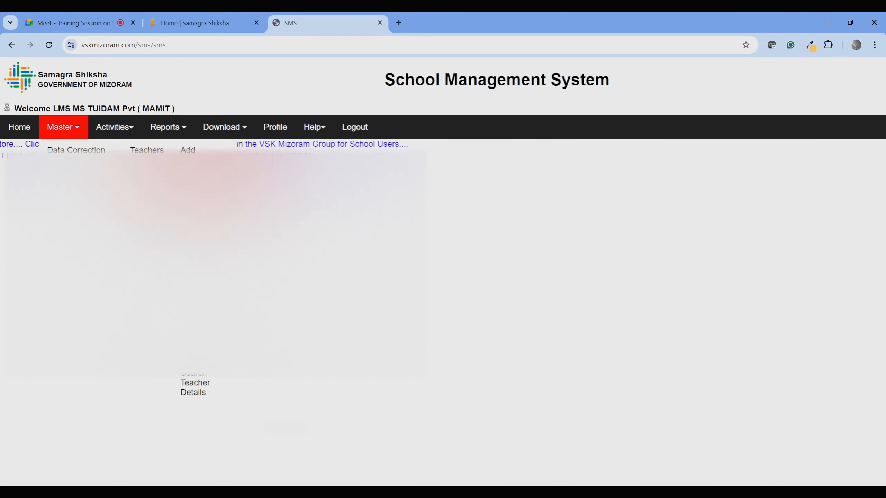
{"action": "left_click", "coordinate": [188, 150]}
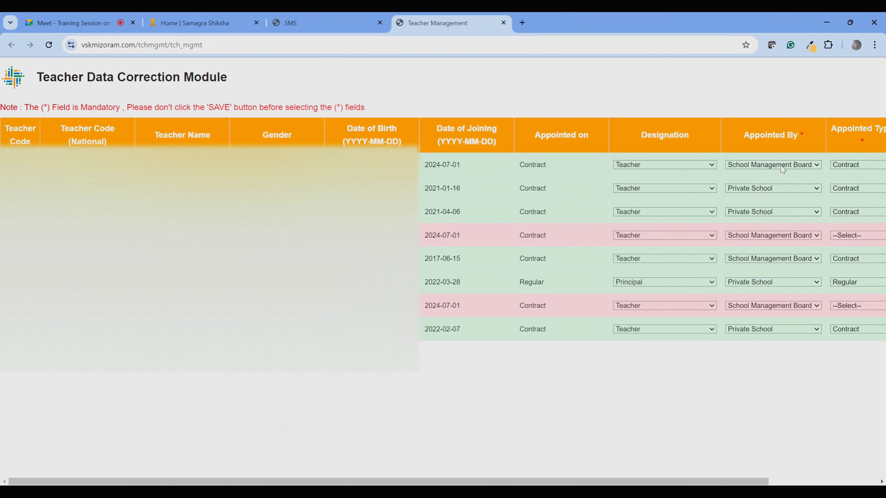
{"action": "left_click_drag", "start_coordinate": [601, 482], "coordinate": [711, 481]}
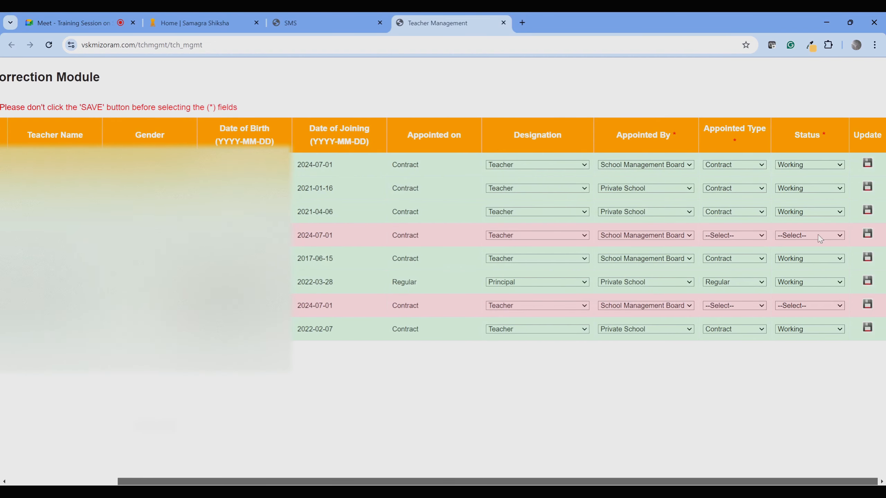
Reset the first teacher's Status to --Select-- and save the row.
{"action": "left_click", "coordinate": [809, 164]}
{"action": "left_click", "coordinate": [802, 174]}
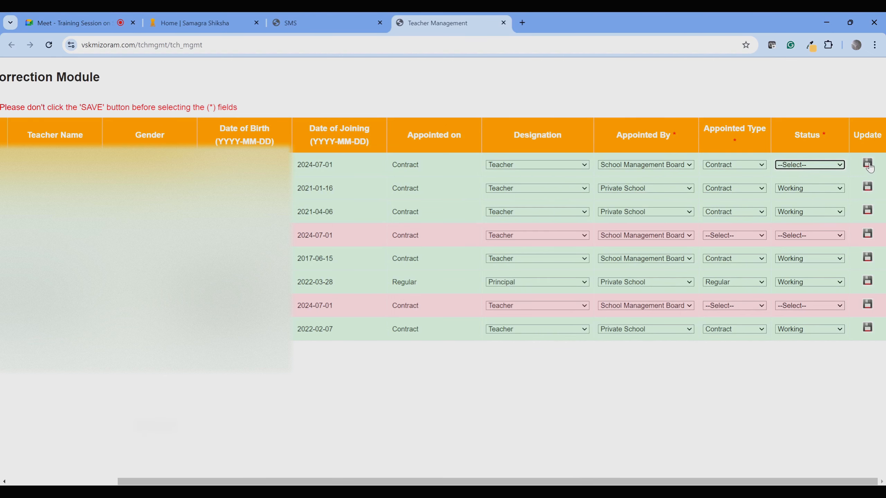
{"action": "left_click", "coordinate": [867, 164]}
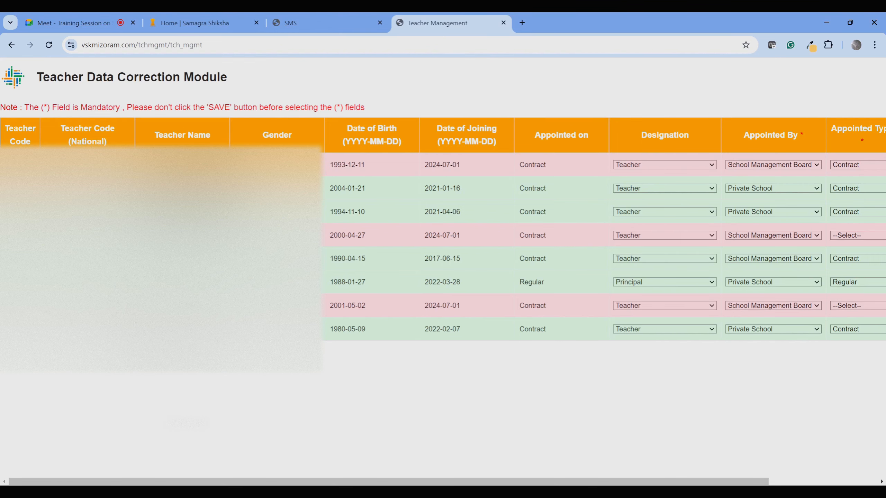
{"action": "left_click_drag", "start_coordinate": [662, 481], "coordinate": [771, 482]}
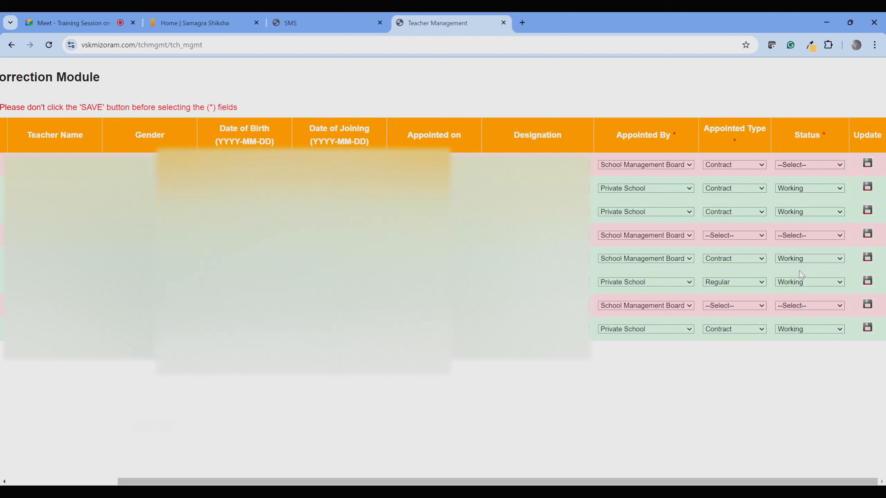
Paste the first teacher's code into Present Working Status and filter, showing Pending.
{"action": "left_click", "coordinate": [307, 24]}
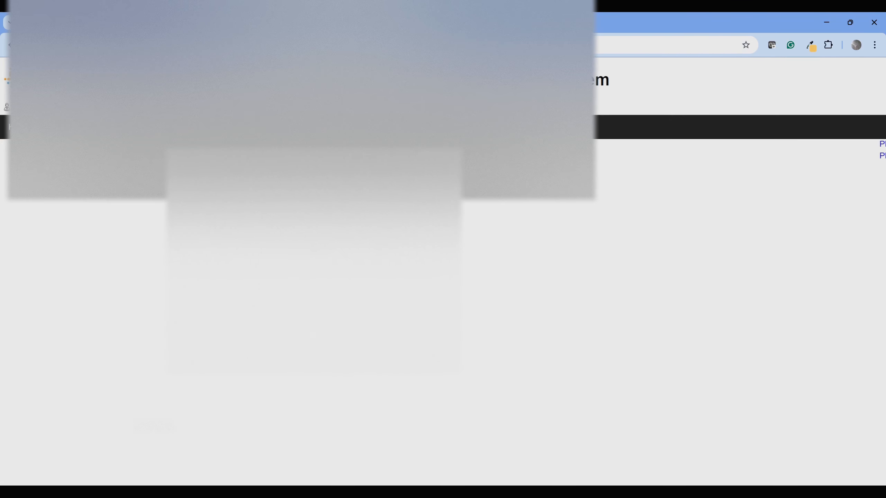
{"action": "mouse_move", "coordinate": [146, 151]}
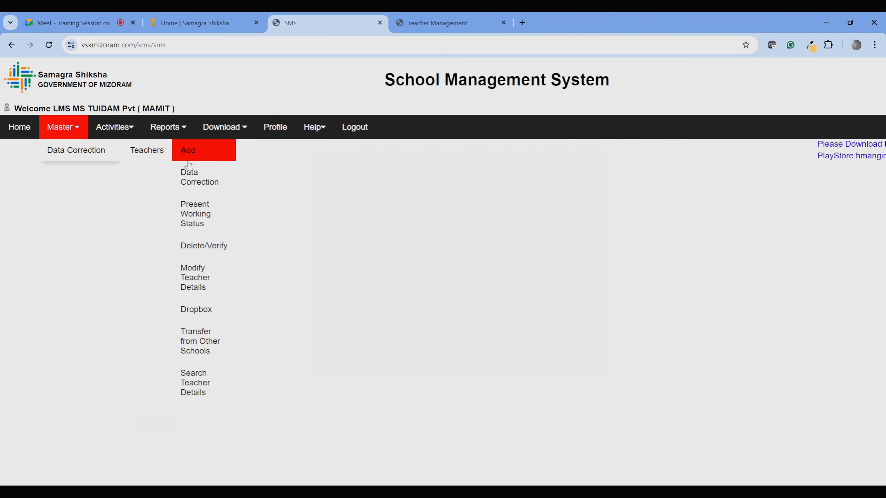
{"action": "left_click", "coordinate": [203, 211]}
{"action": "left_click", "coordinate": [134, 105]}
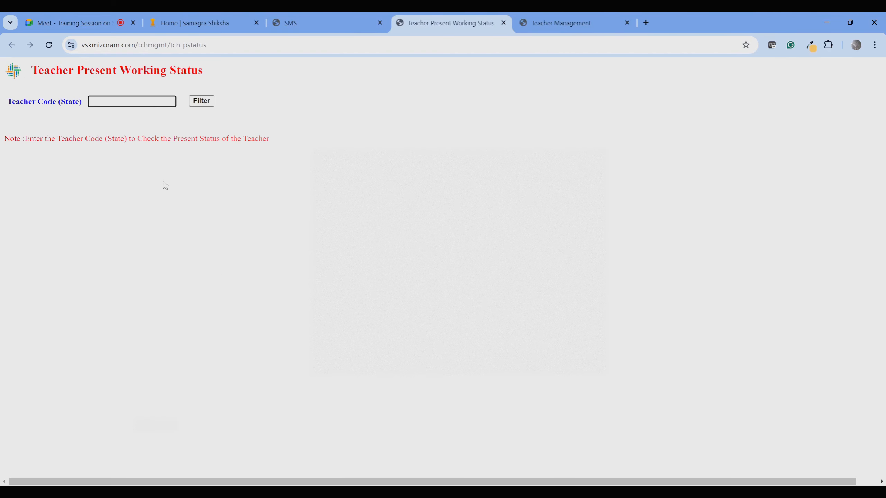
{"action": "type", "text": "25624"}
{"action": "left_click", "coordinate": [203, 102]}
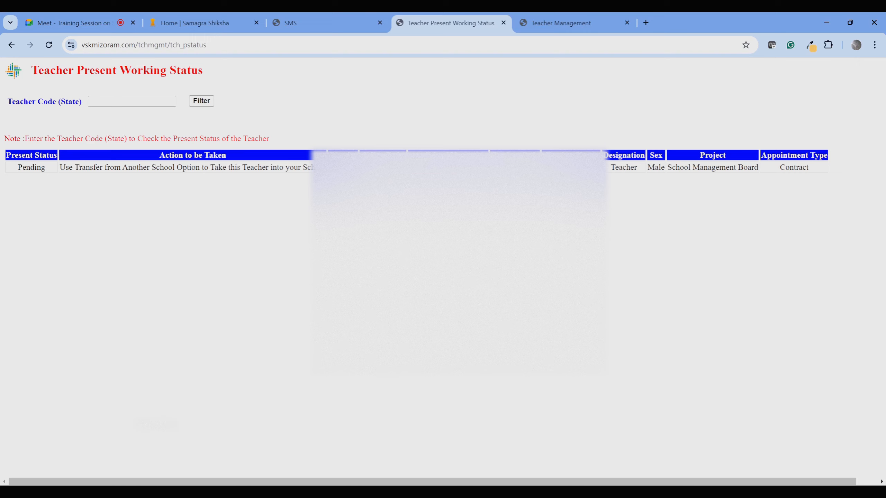
Highlight the first teacher's Pending status in the lookup result.
{"action": "left_click", "coordinate": [548, 26]}
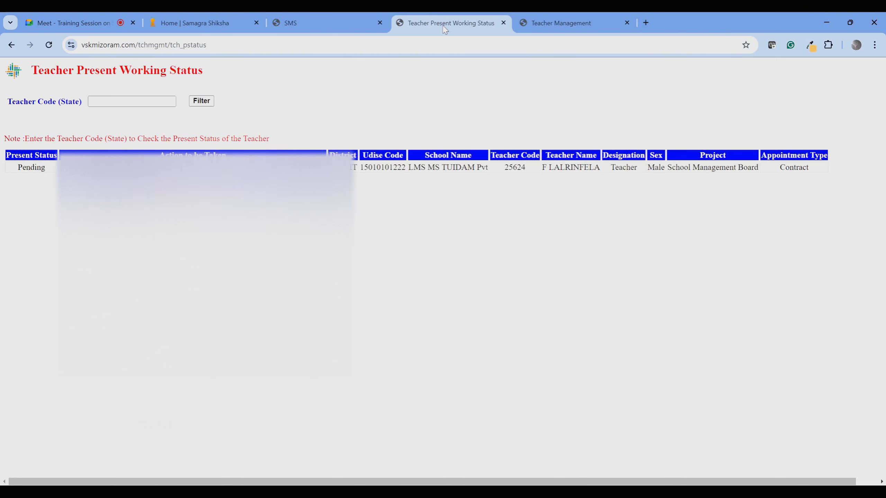
{"action": "left_click", "coordinate": [444, 25]}
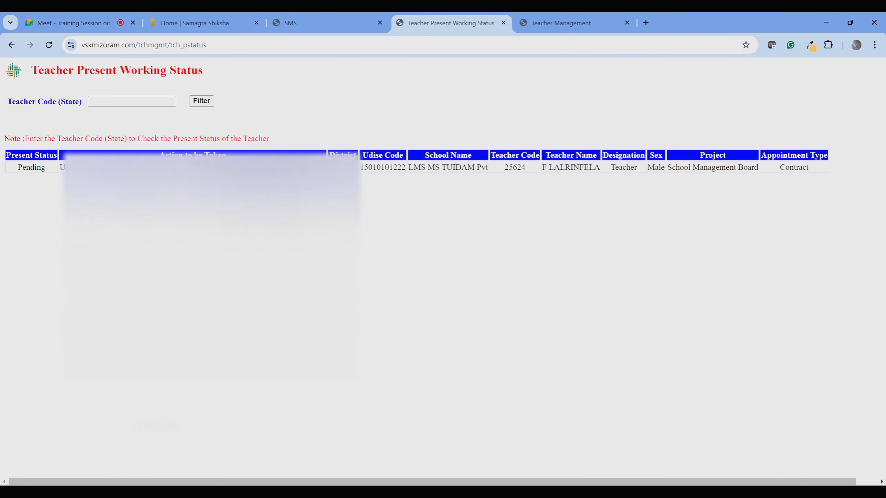
{"action": "double_click", "coordinate": [31, 168]}
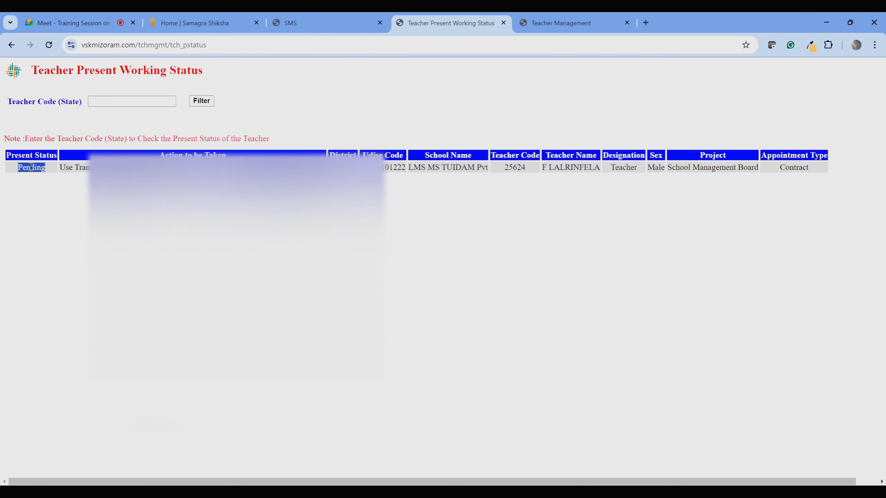
Copy teacher code 01307 from the correction table and filter Present Working Status by it.
{"action": "left_click", "coordinate": [562, 23]}
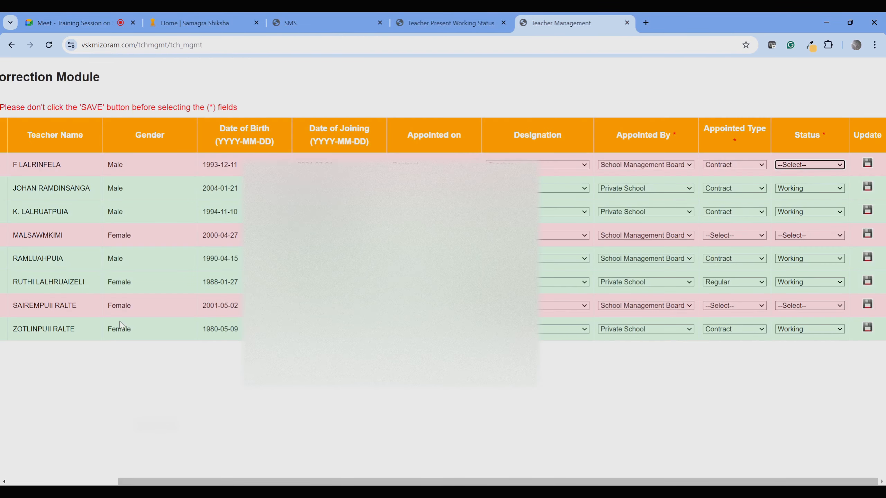
{"action": "left_click_drag", "start_coordinate": [406, 481], "coordinate": [132, 480]}
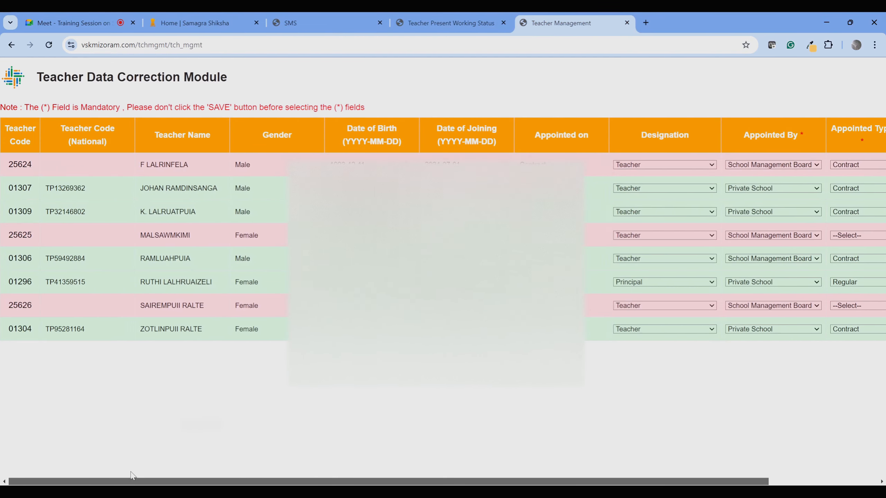
{"action": "double_click", "coordinate": [25, 185]}
{"action": "key", "text": "ctrl+c"}
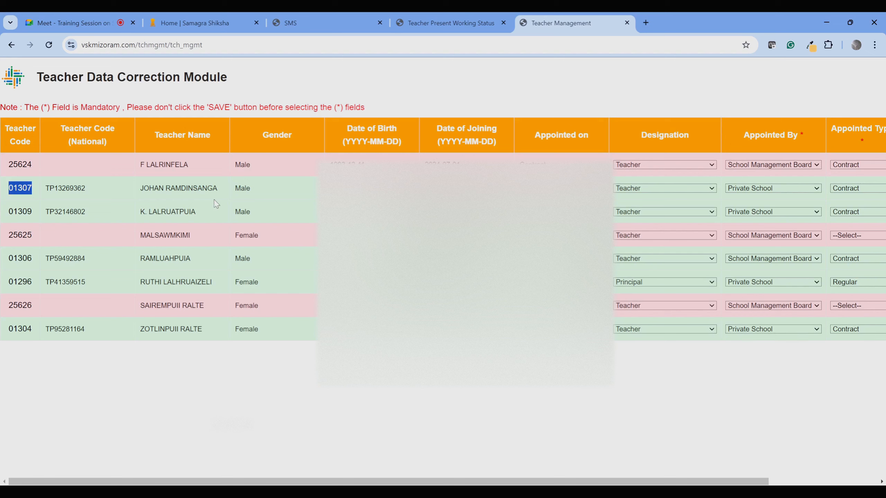
{"action": "left_click", "coordinate": [627, 24]}
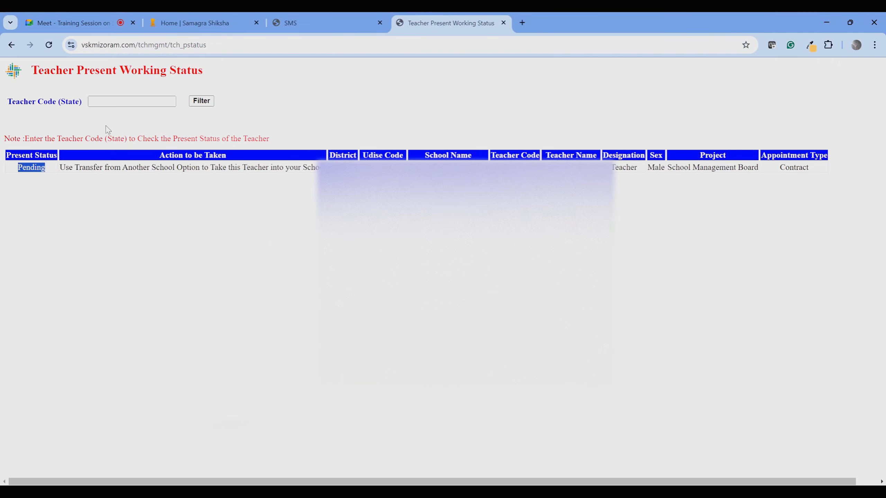
{"action": "left_click", "coordinate": [118, 101]}
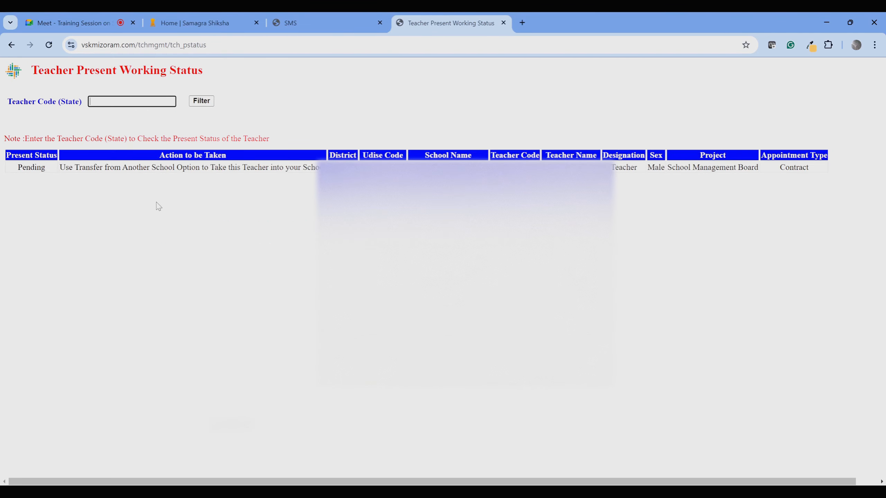
{"action": "key", "text": "ctrl+v"}
{"action": "left_click", "coordinate": [204, 102]}
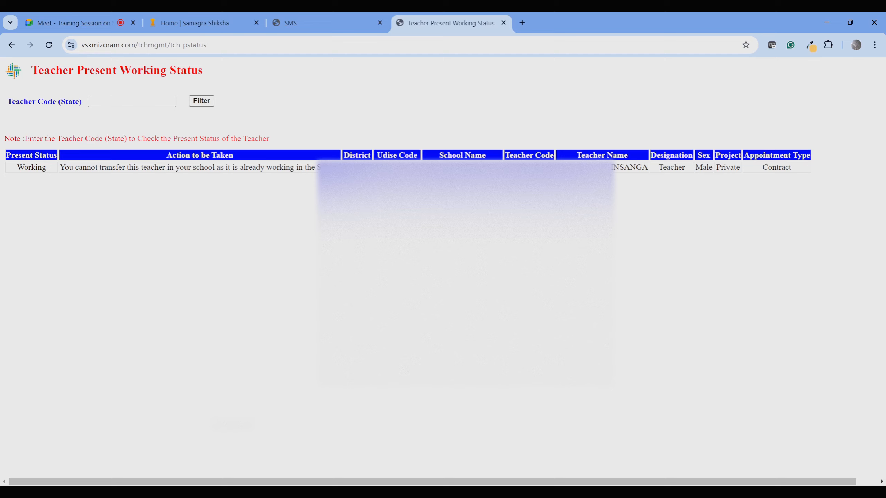
Close the status lookup and review teacher statuses in the Data Correction table.
{"action": "left_click", "coordinate": [502, 23]}
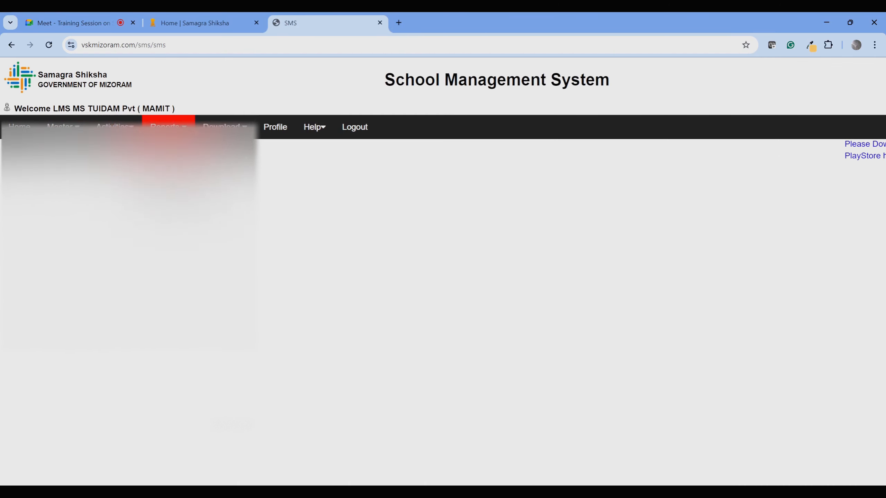
{"action": "mouse_move", "coordinate": [146, 152]}
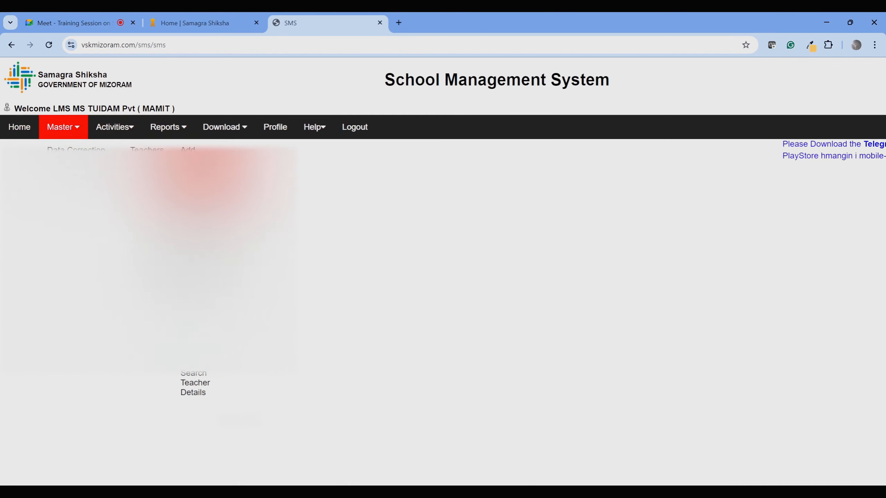
{"action": "left_click", "coordinate": [204, 180]}
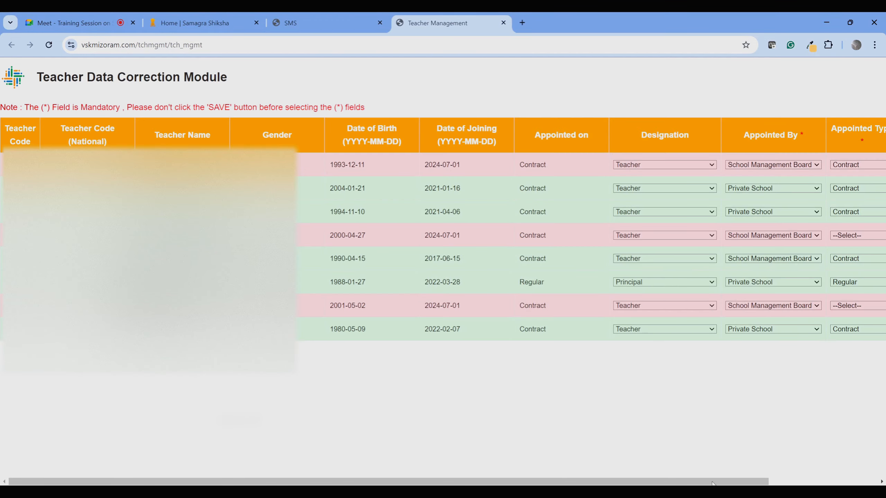
{"action": "left_click_drag", "start_coordinate": [712, 483], "coordinate": [822, 483]}
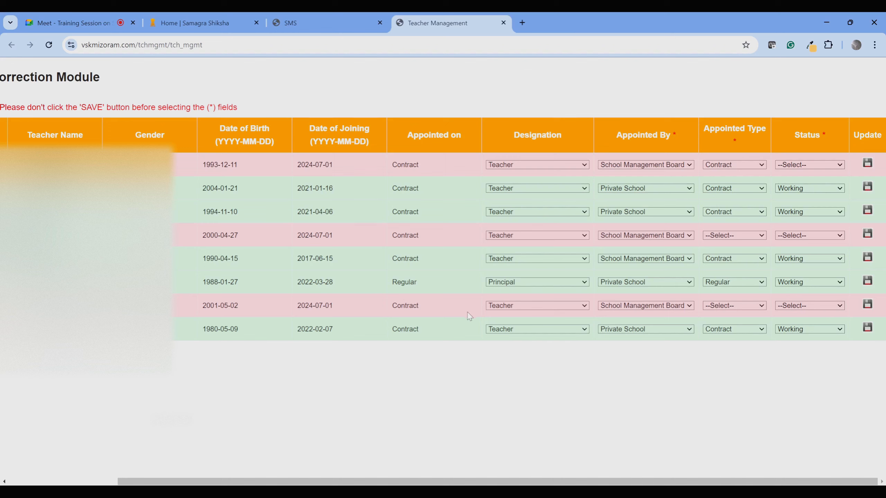
Reopen the Data Correction table to recheck the Status column, then close it.
{"action": "left_click", "coordinate": [503, 23]}
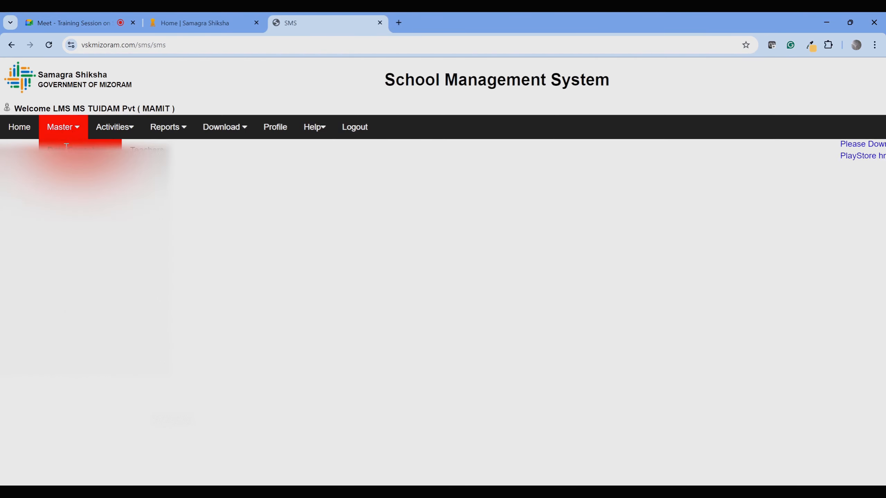
{"action": "mouse_move", "coordinate": [146, 150]}
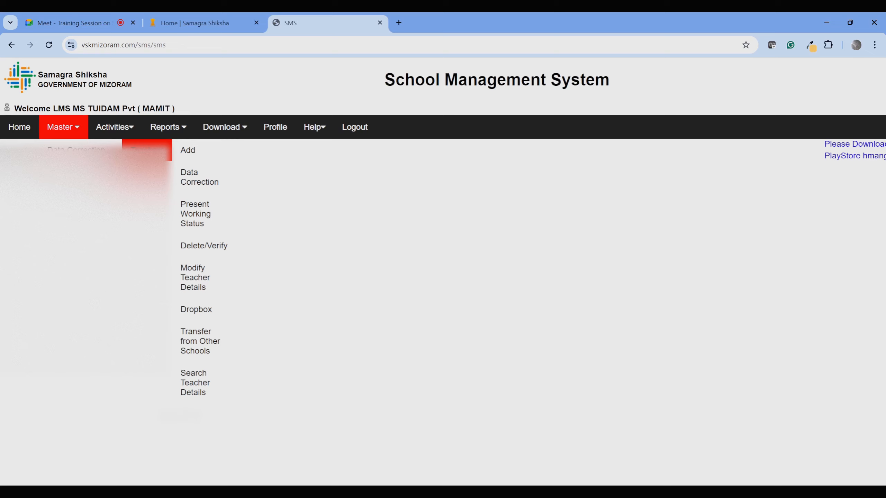
{"action": "left_click", "coordinate": [196, 184]}
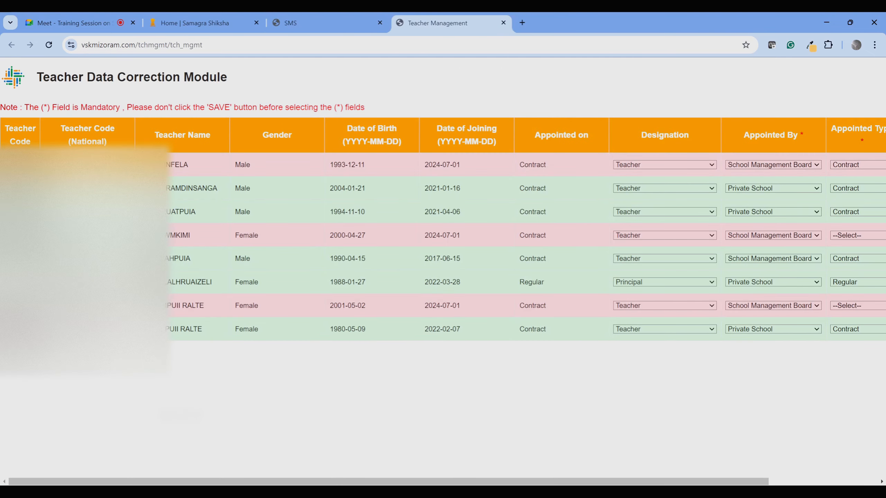
{"action": "left_click_drag", "start_coordinate": [592, 481], "coordinate": [701, 482]}
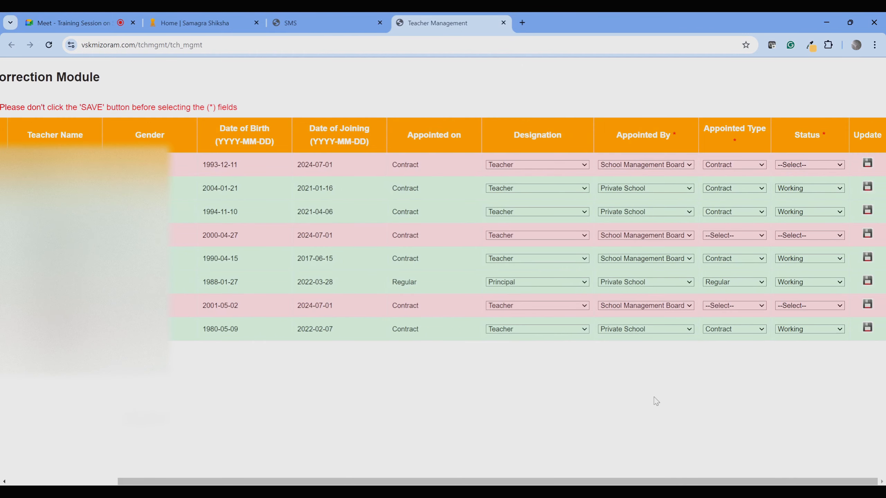
{"action": "left_click", "coordinate": [503, 23]}
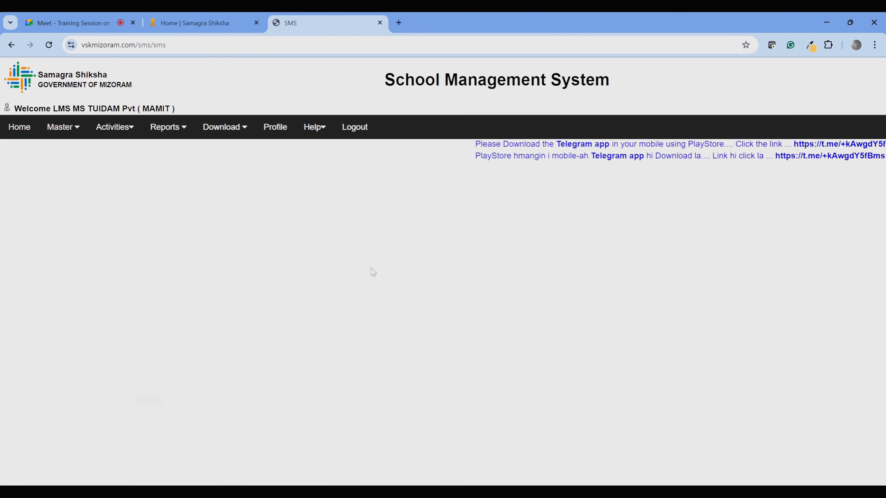
{"action": "mouse_move", "coordinate": [62, 136]}
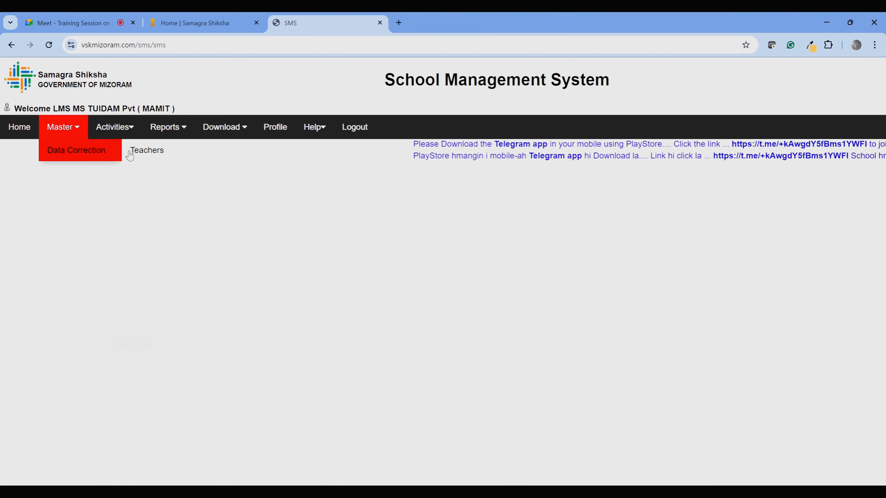
{"action": "mouse_move", "coordinate": [147, 153]}
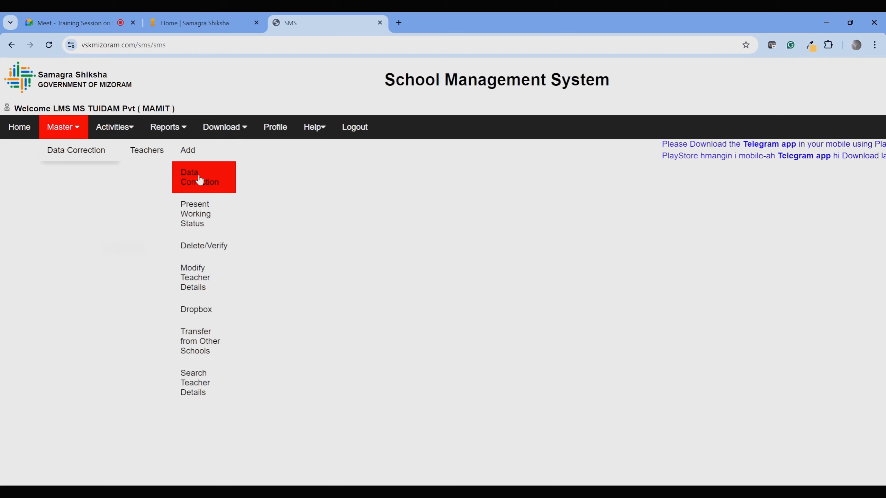
{"action": "left_click", "coordinate": [202, 214]}
{"action": "left_click", "coordinate": [111, 100]}
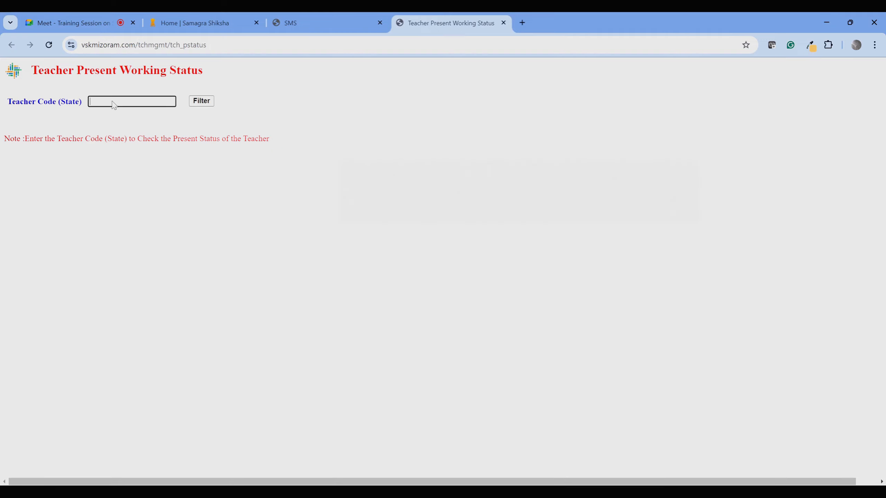
{"action": "key", "text": "ctrl+v"}
{"action": "left_click", "coordinate": [202, 101]}
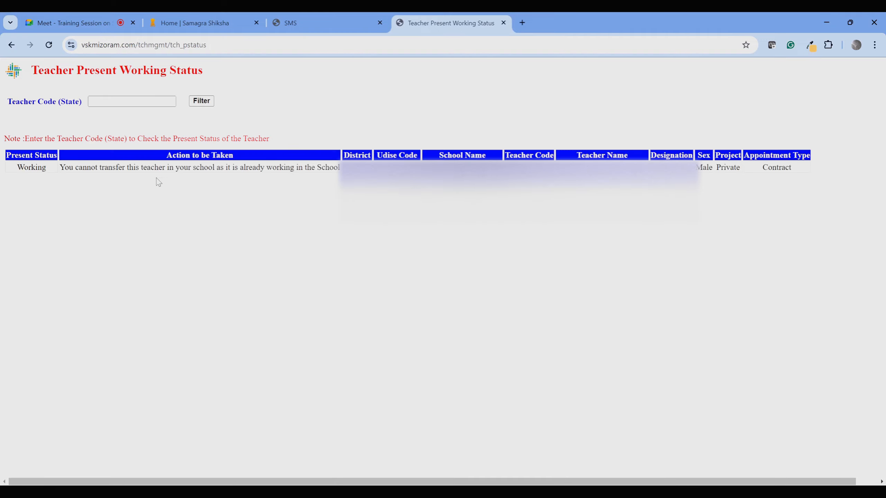
{"action": "left_click_drag", "start_coordinate": [115, 167], "coordinate": [289, 170]}
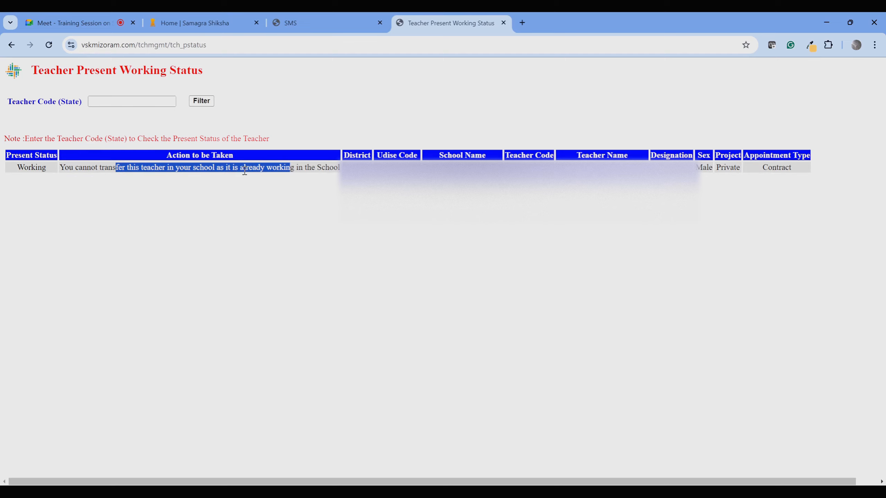
{"action": "left_click", "coordinate": [503, 23]}
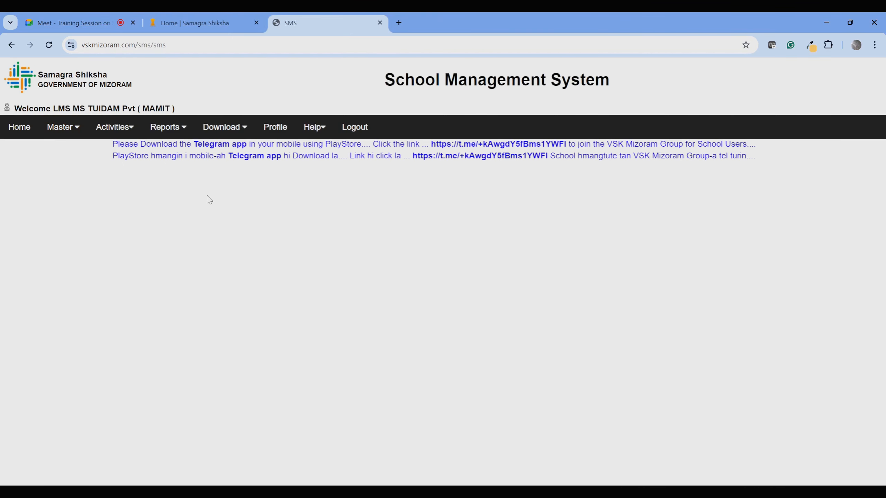
{"action": "mouse_move", "coordinate": [76, 132]}
{"action": "mouse_move", "coordinate": [76, 150]}
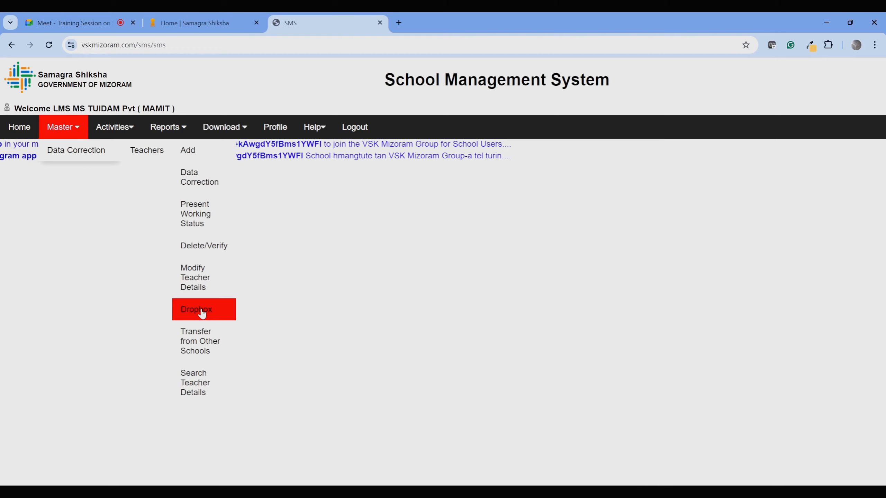
Search teachers by partial name in the CHAMPHAI district.
{"action": "left_click", "coordinate": [202, 388]}
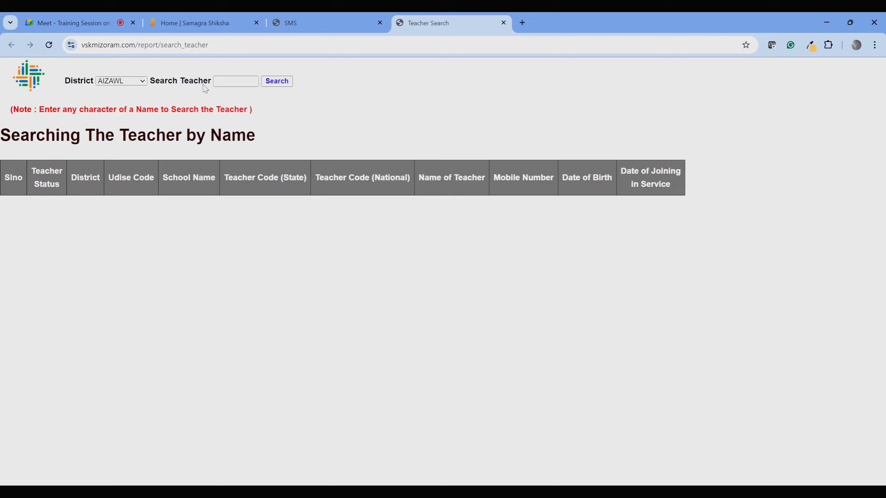
{"action": "left_click", "coordinate": [142, 80]}
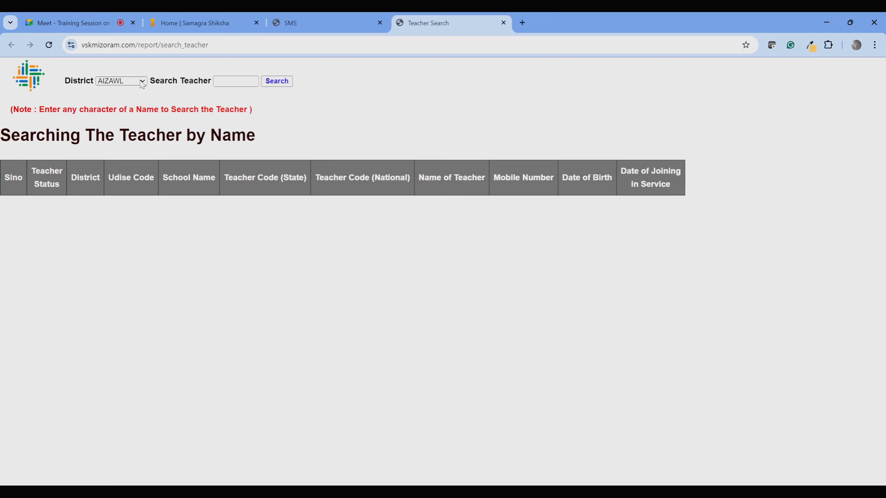
{"action": "left_click", "coordinate": [123, 111]}
{"action": "left_click", "coordinate": [221, 81]}
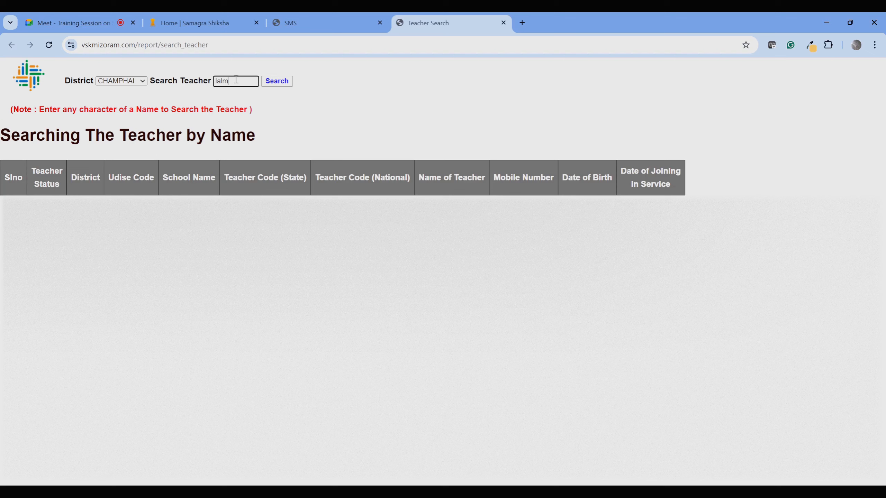
{"action": "left_click", "coordinate": [276, 81]}
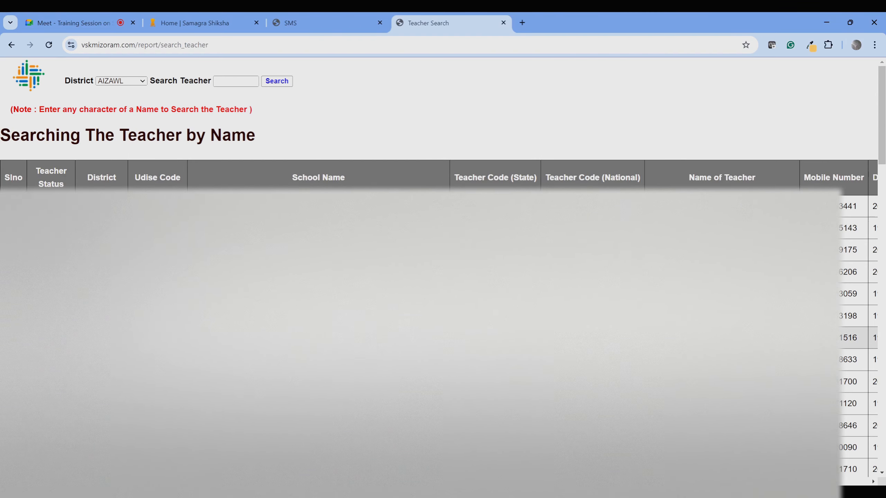
Review the Teacher Status column, highlighting the Working status in rows 11–13.
{"action": "scroll", "coordinate": [443, 279], "scroll_direction": "down", "scroll_amount": 3}
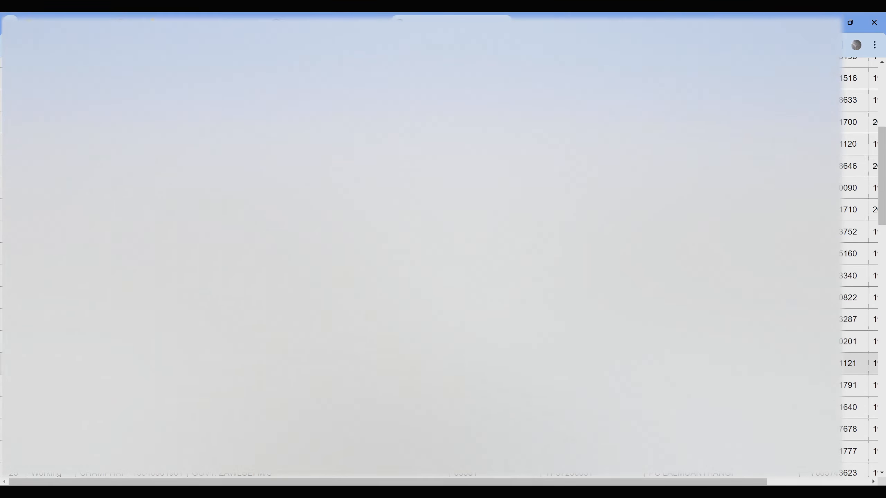
{"action": "scroll", "coordinate": [443, 326], "scroll_direction": "up", "scroll_amount": 3}
{"action": "scroll", "coordinate": [442, 326], "scroll_direction": "down", "scroll_amount": 17}
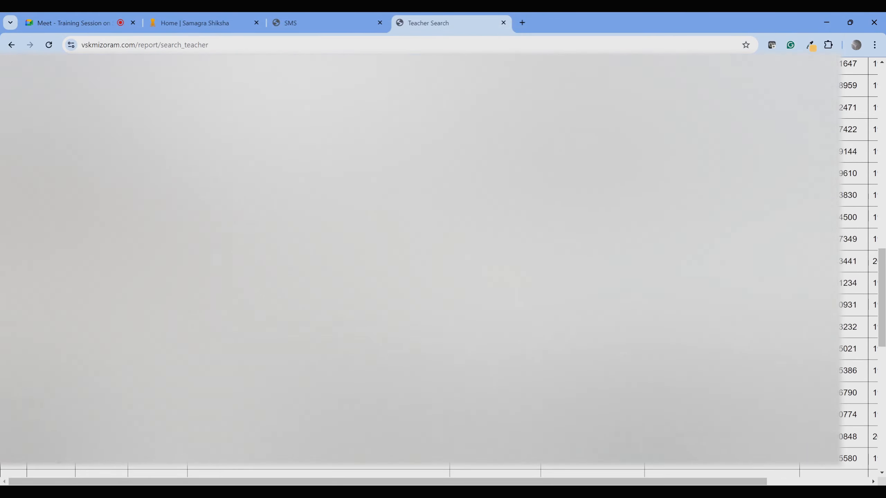
{"action": "scroll", "coordinate": [442, 326], "scroll_direction": "up", "scroll_amount": 6}
{"action": "scroll", "coordinate": [443, 279], "scroll_direction": "up", "scroll_amount": 14}
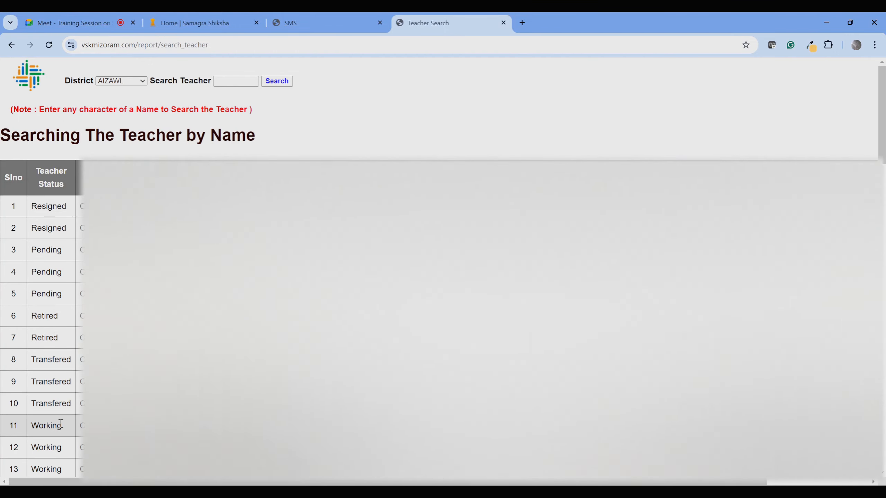
{"action": "double_click", "coordinate": [57, 425]}
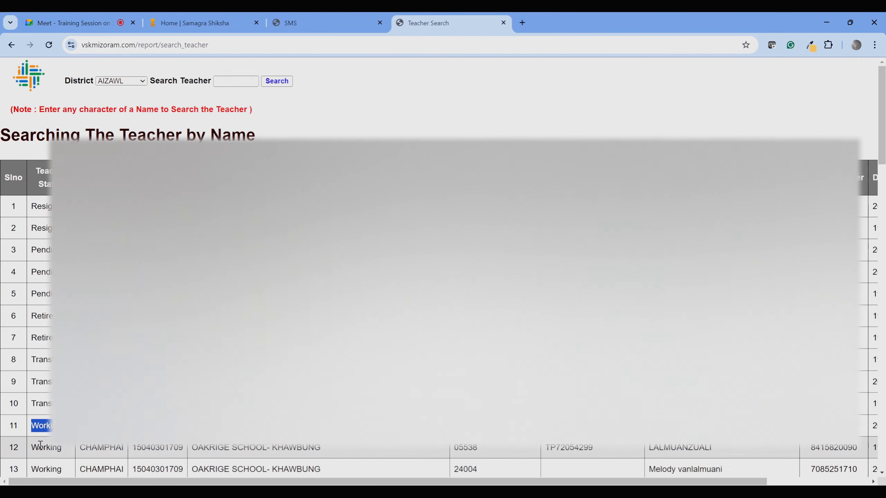
{"action": "double_click", "coordinate": [43, 448]}
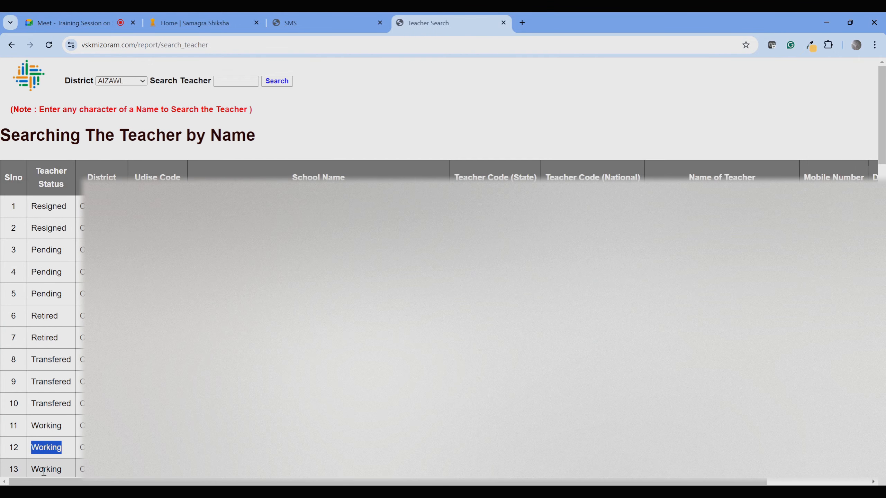
{"action": "double_click", "coordinate": [44, 469]}
{"action": "double_click", "coordinate": [55, 425]}
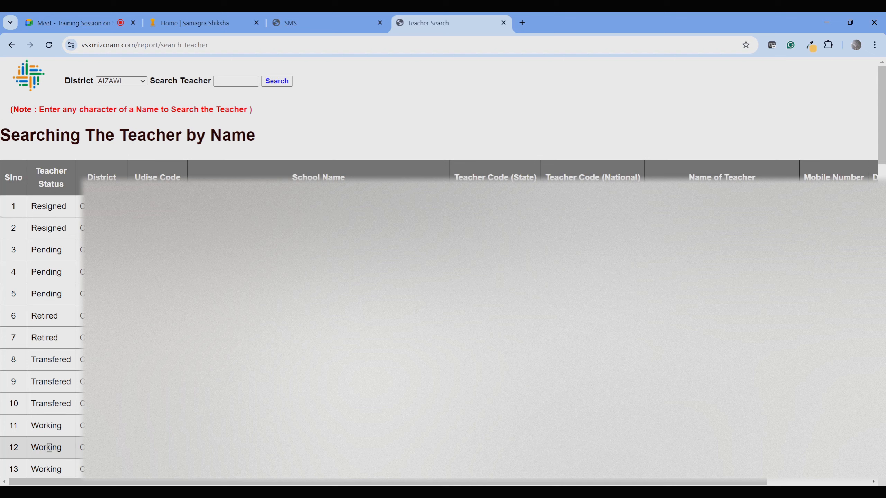
{"action": "double_click", "coordinate": [51, 447]}
{"action": "left_click", "coordinate": [46, 468]}
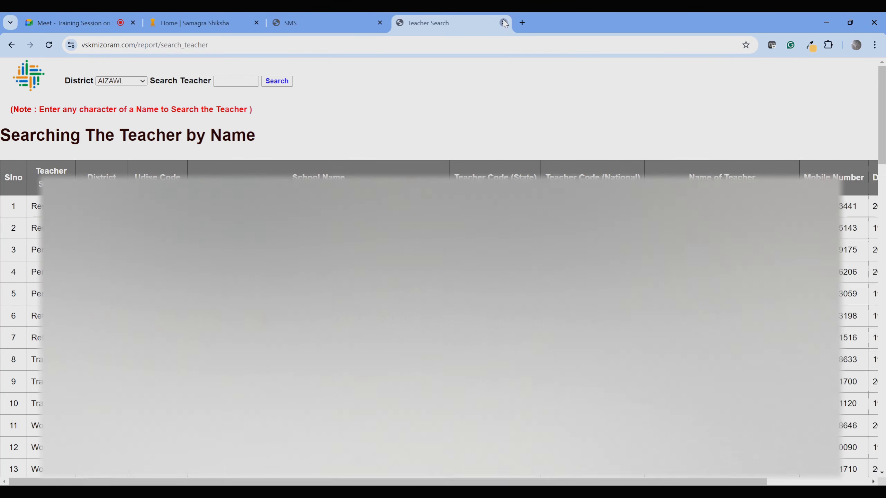
Close Teacher Search and filter Present Working Status for the teacher, showing Transfered.
{"action": "left_click", "coordinate": [504, 24]}
{"action": "mouse_move", "coordinate": [62, 127]}
{"action": "mouse_move", "coordinate": [93, 148]}
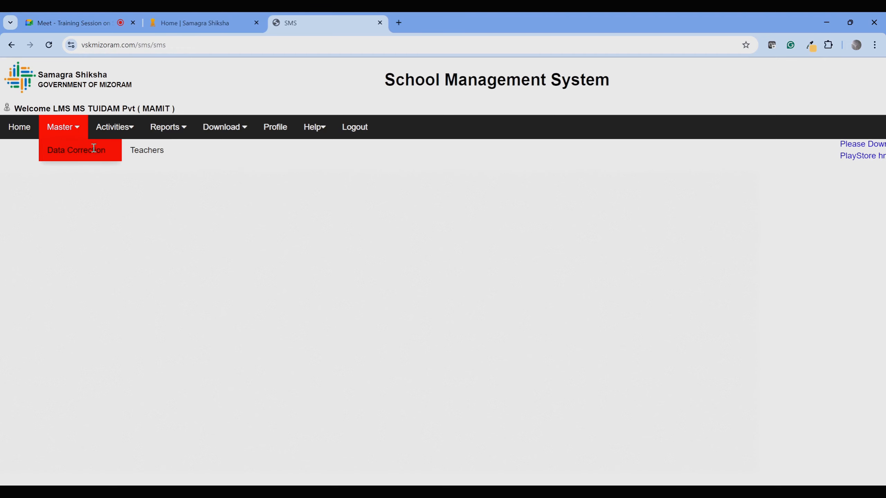
{"action": "mouse_move", "coordinate": [142, 149]}
{"action": "mouse_move", "coordinate": [188, 150]}
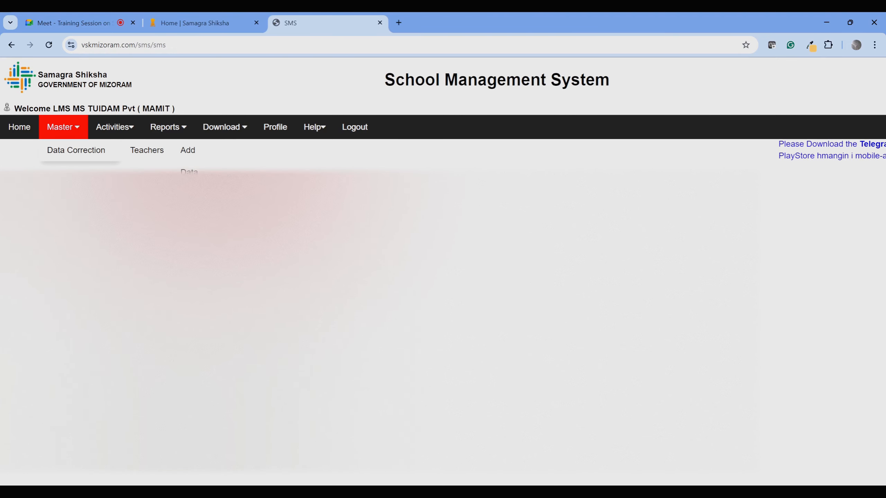
{"action": "left_click", "coordinate": [195, 215]}
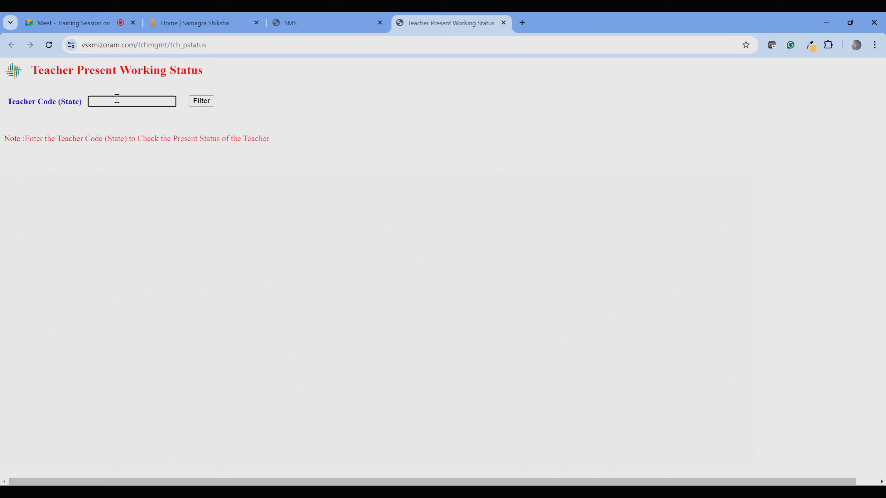
{"action": "left_click", "coordinate": [208, 104]}
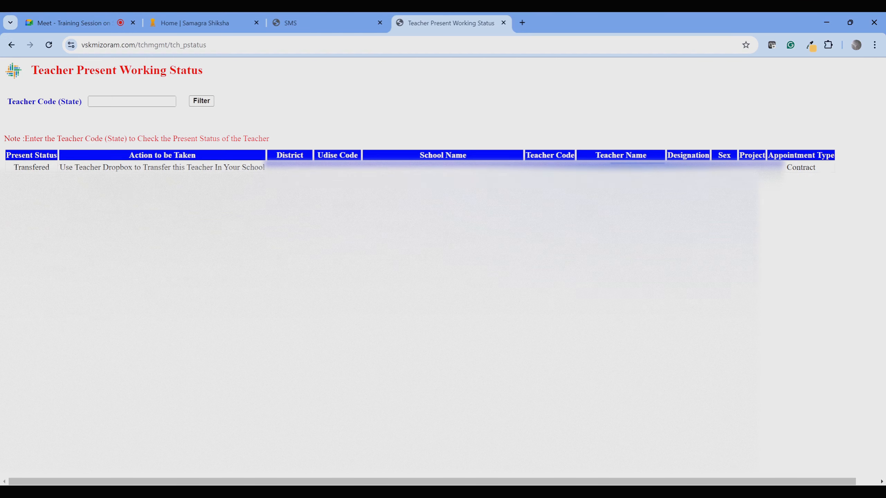
Highlight the advice to use Teacher Dropbox and close the status page.
{"action": "double_click", "coordinate": [102, 167]}
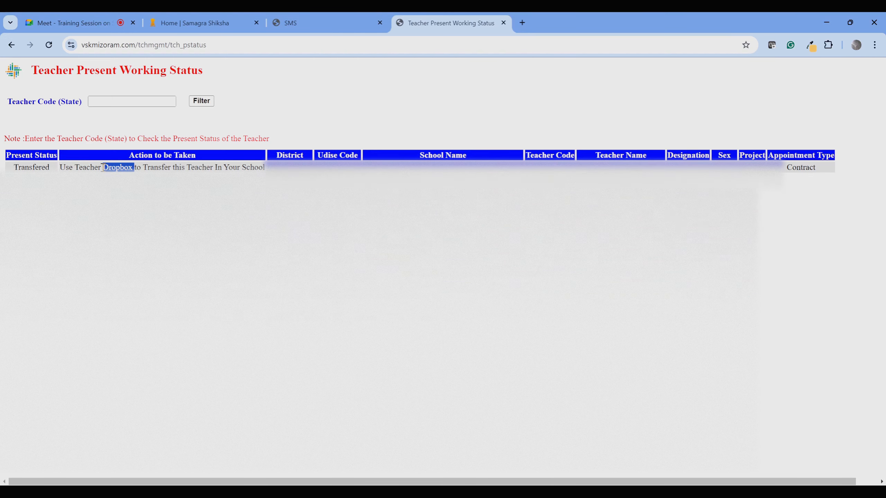
{"action": "left_click", "coordinate": [503, 23]}
{"action": "mouse_move", "coordinate": [58, 127]}
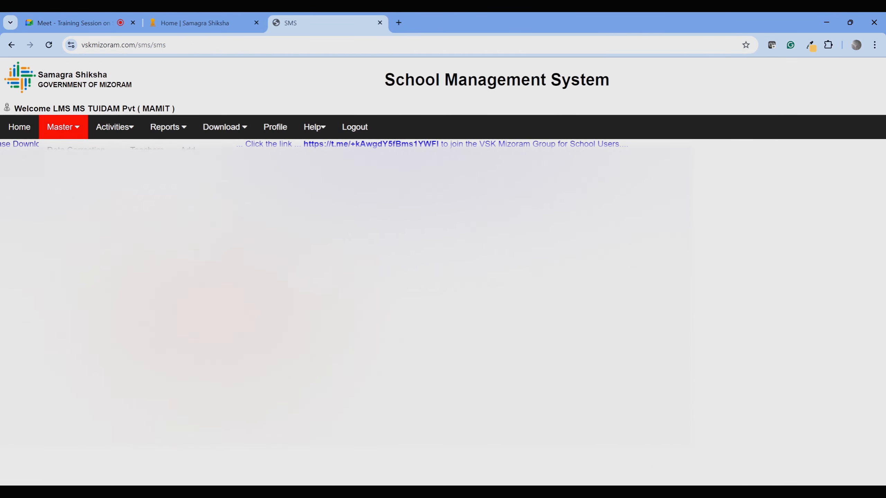
In Teacher DropBox, switch the teacher from Transfer to Working, save, and close the tab.
{"action": "left_click", "coordinate": [202, 273]}
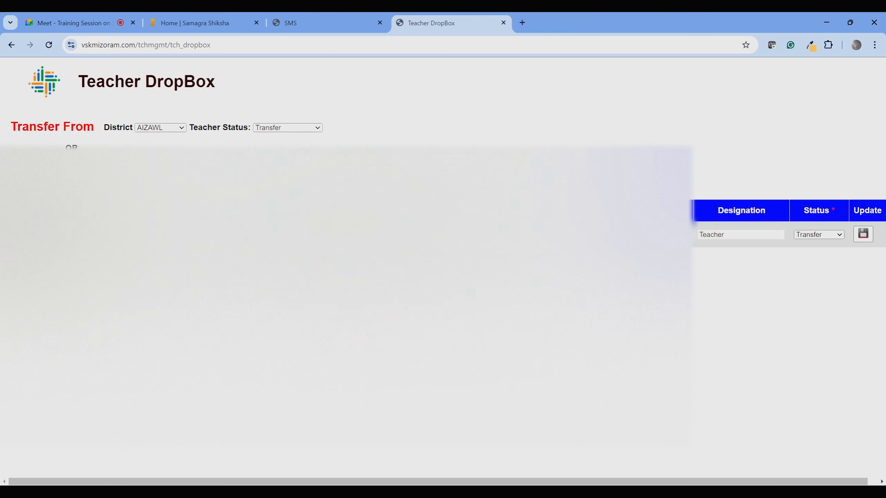
{"action": "scroll", "coordinate": [856, 244], "scroll_direction": "right", "scroll_amount": 1}
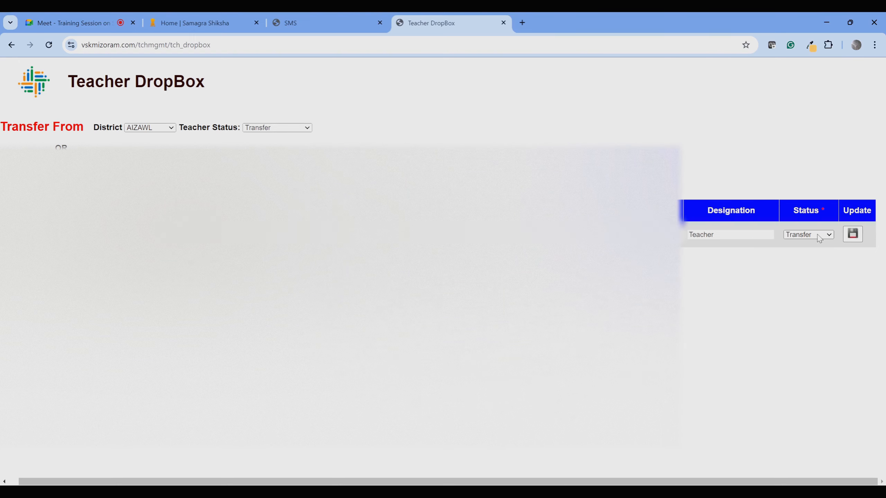
{"action": "left_click", "coordinate": [816, 258]}
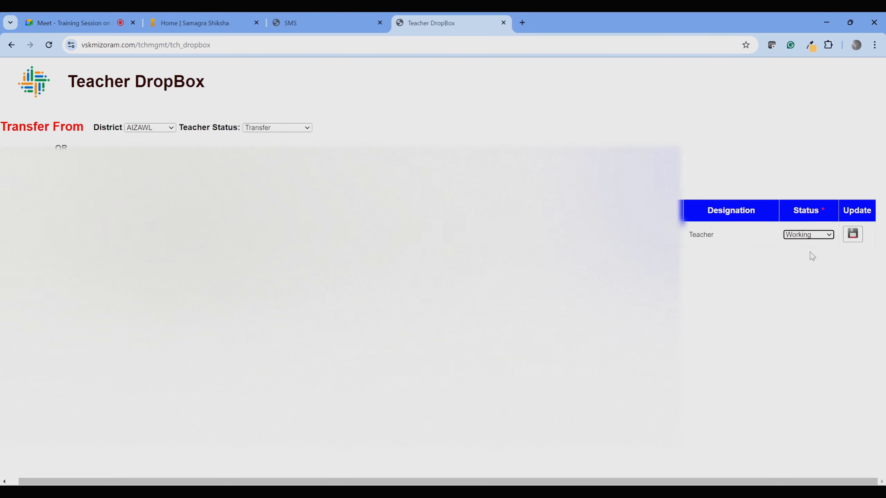
{"action": "left_click", "coordinate": [850, 237]}
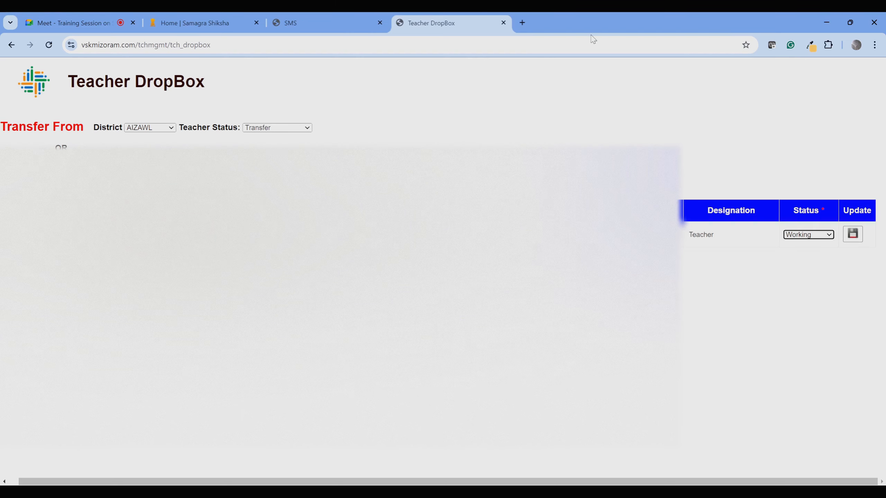
{"action": "left_click", "coordinate": [502, 24]}
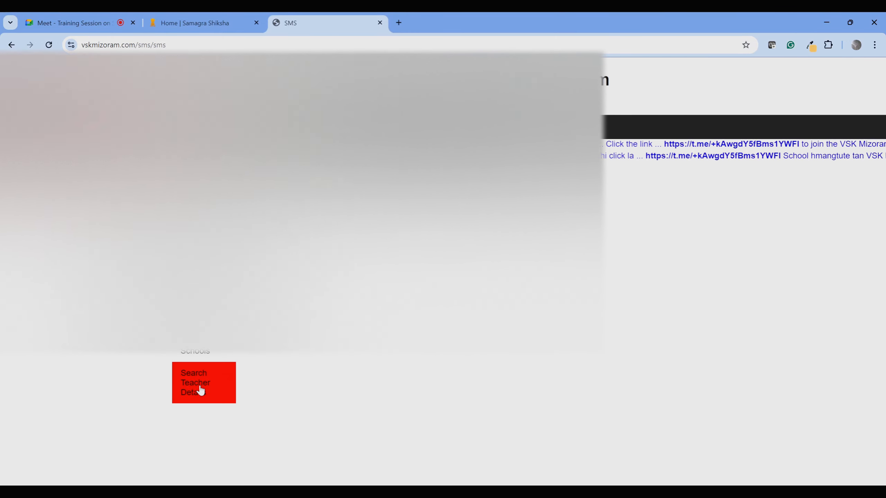
{"action": "left_click", "coordinate": [200, 387]}
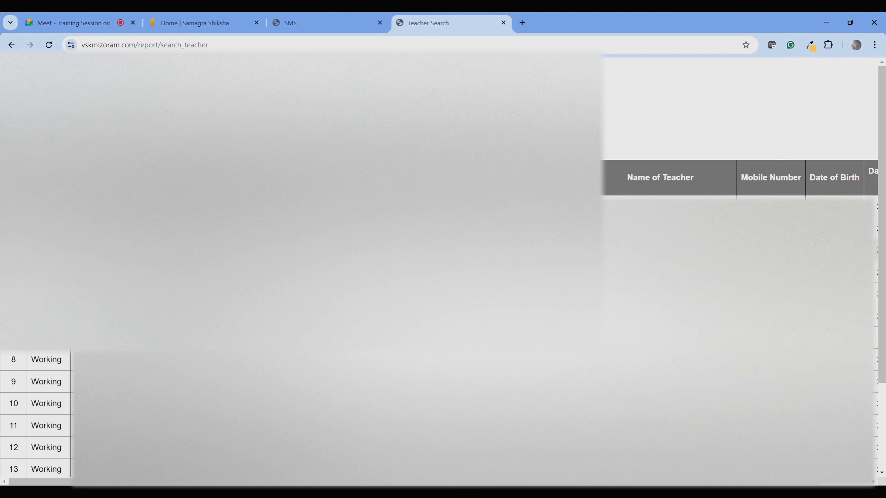
{"action": "scroll", "coordinate": [443, 279], "scroll_direction": "down", "scroll_amount": 3}
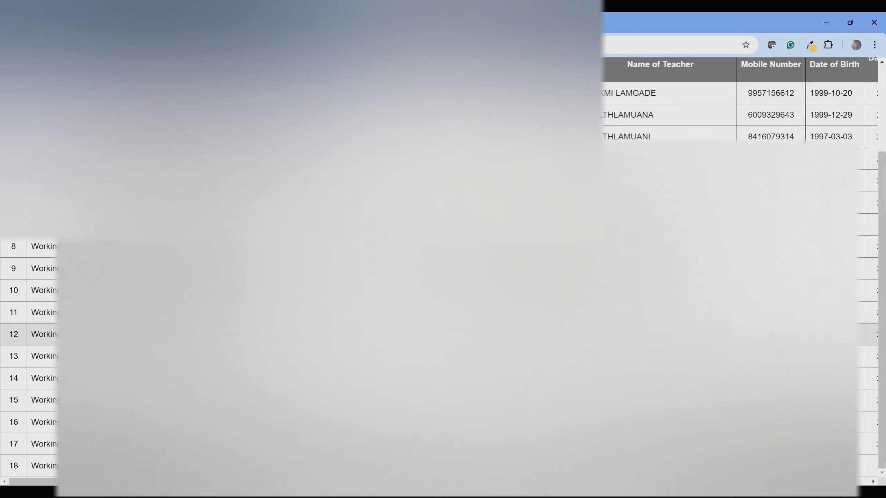
{"action": "scroll", "coordinate": [443, 300], "scroll_direction": "up", "scroll_amount": 3}
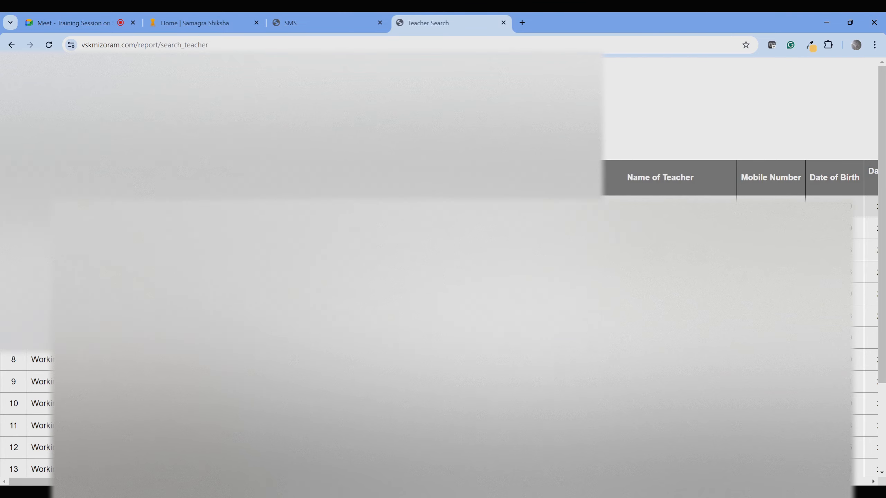
{"action": "left_click", "coordinate": [504, 23]}
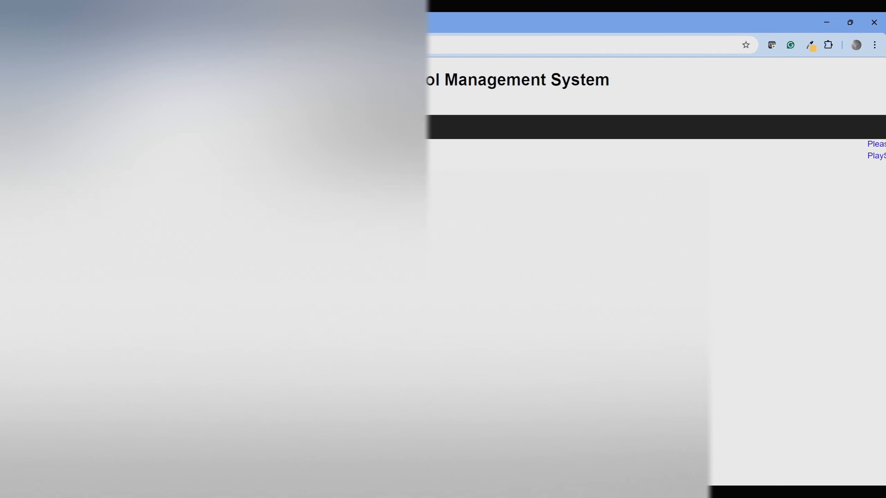
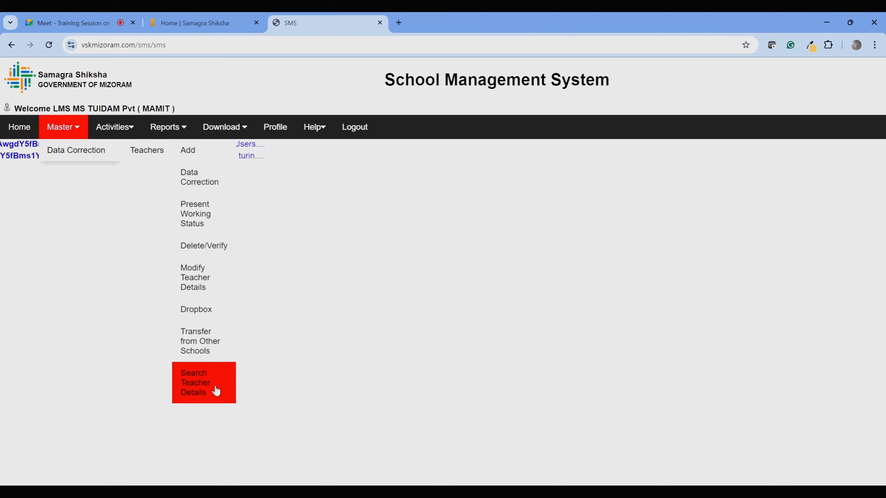
Open the Teacher Recruitment form via Master > Data Correction > Teachers > Add.
{"action": "left_click", "coordinate": [206, 149]}
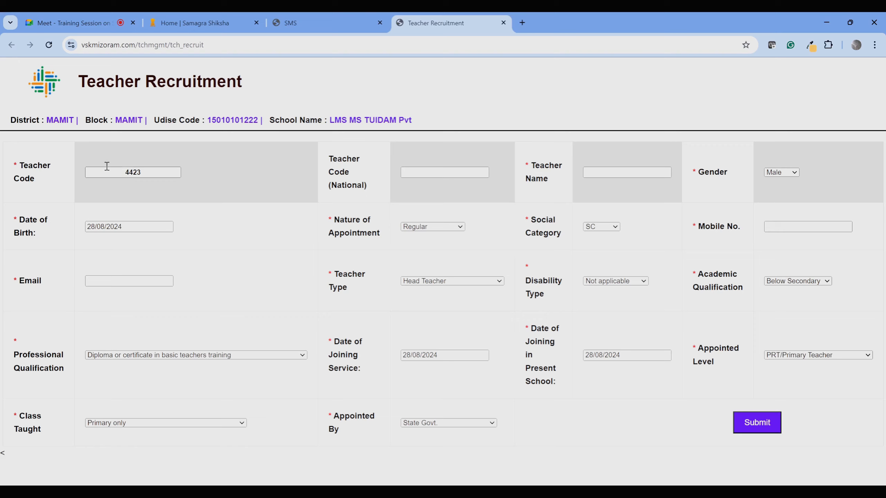
Check the auto-filled Teacher Code 4423 and enter the teacher's name as 'a'.
{"action": "left_click", "coordinate": [139, 172]}
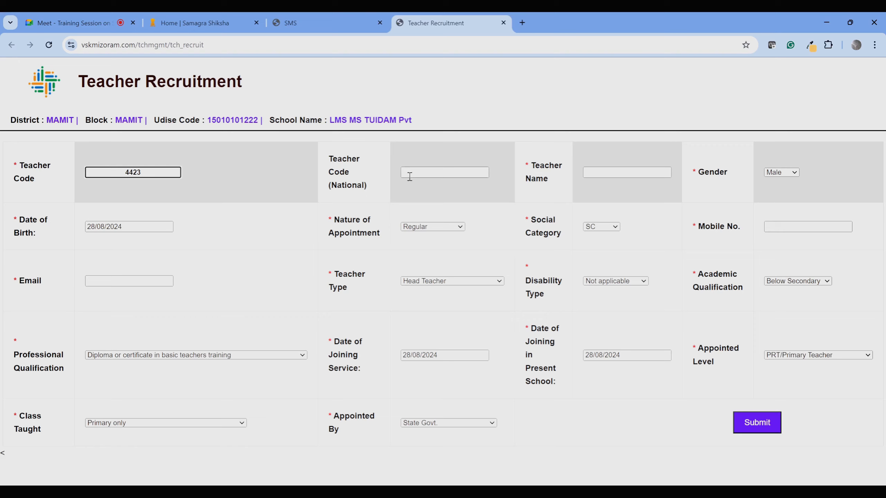
{"action": "left_click", "coordinate": [425, 175]}
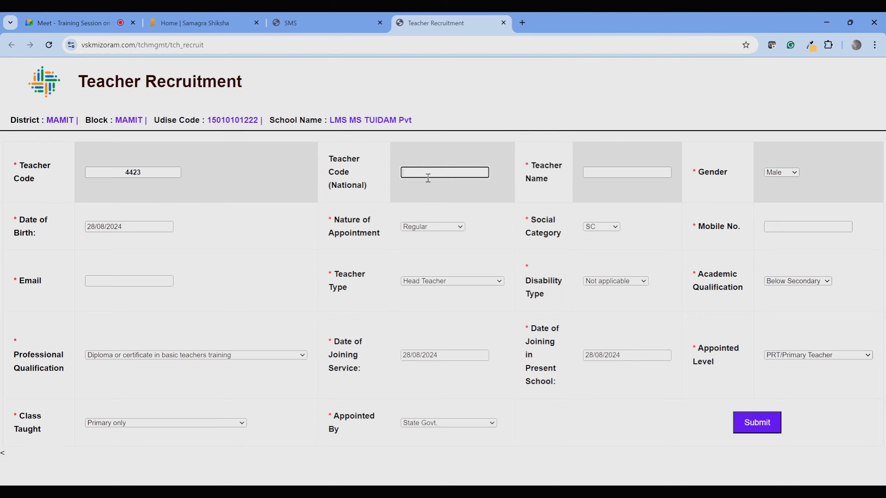
{"action": "left_click", "coordinate": [615, 168]}
{"action": "type", "text": "a"}
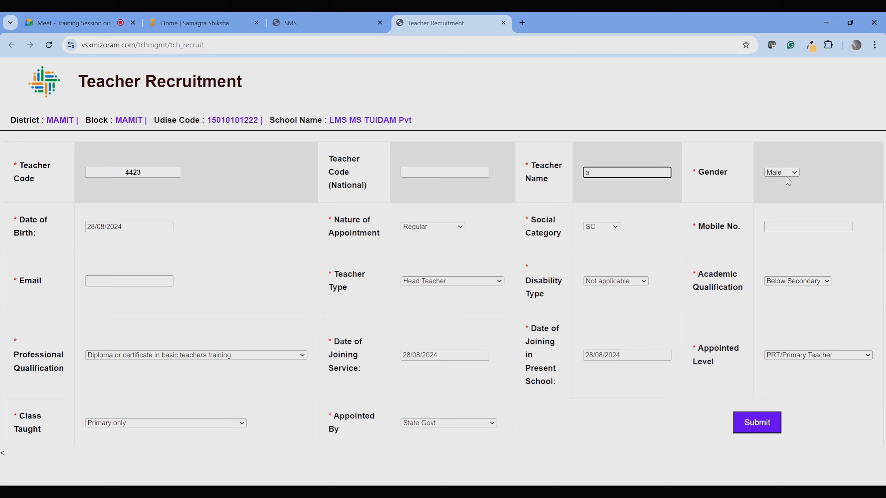
{"action": "left_click", "coordinate": [166, 226]}
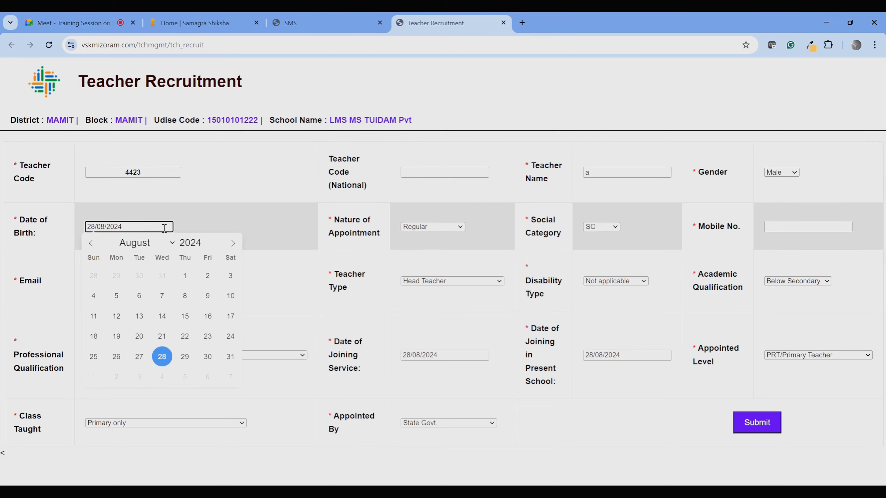
{"action": "triple_click", "coordinate": [206, 246]}
{"action": "double_click", "coordinate": [206, 247]}
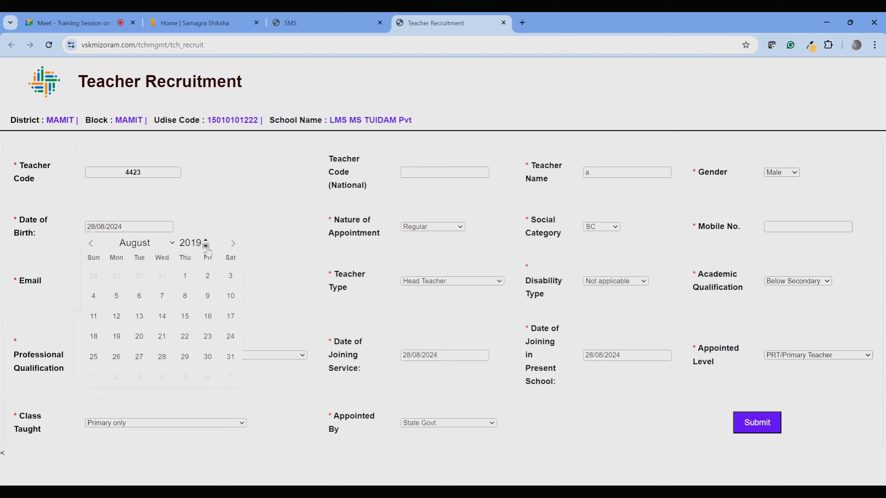
{"action": "triple_click", "coordinate": [206, 247]}
{"action": "triple_click", "coordinate": [206, 247]}
{"action": "triple_click", "coordinate": [206, 246]}
{"action": "triple_click", "coordinate": [206, 246]}
{"action": "double_click", "coordinate": [205, 246]}
{"action": "triple_click", "coordinate": [206, 246]}
{"action": "triple_click", "coordinate": [206, 246]}
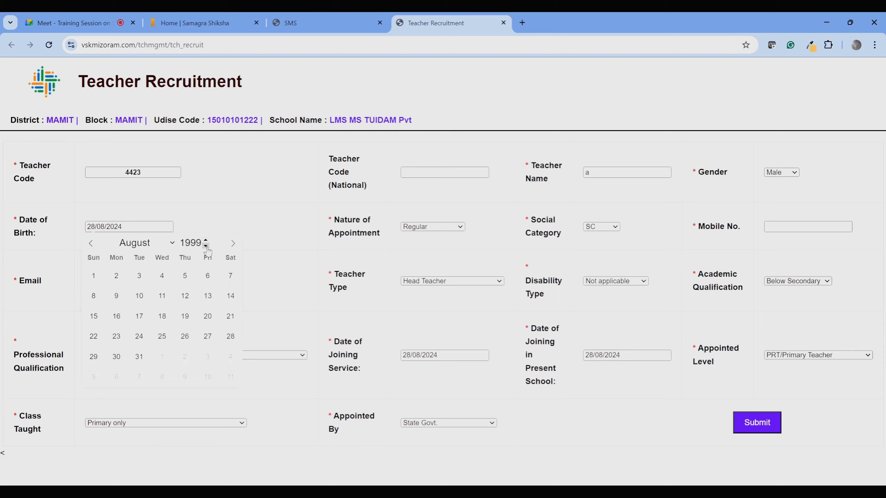
{"action": "left_click", "coordinate": [185, 295]}
Set appointment to Contract and category to ST, and fill in the mobile number and e-mail.
{"action": "left_click", "coordinate": [454, 227]}
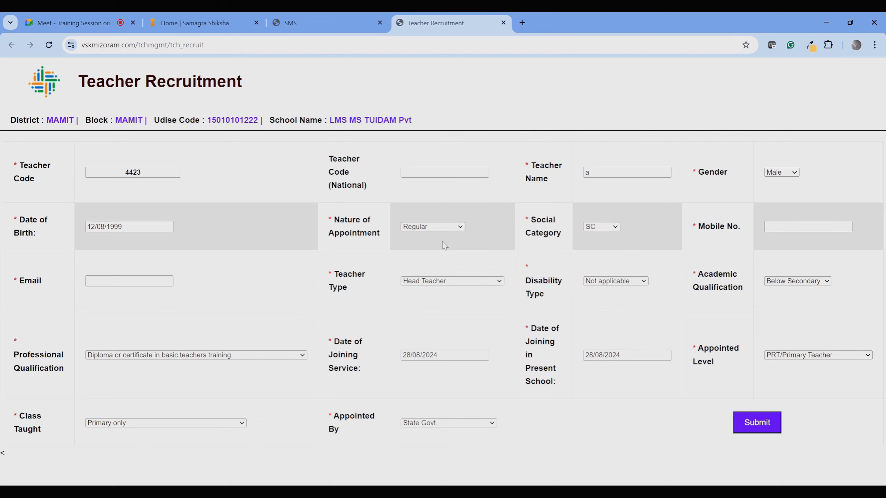
{"action": "left_click", "coordinate": [444, 250]}
{"action": "left_click", "coordinate": [592, 229]}
{"action": "left_click", "coordinate": [593, 252]}
{"action": "left_click", "coordinate": [783, 224]}
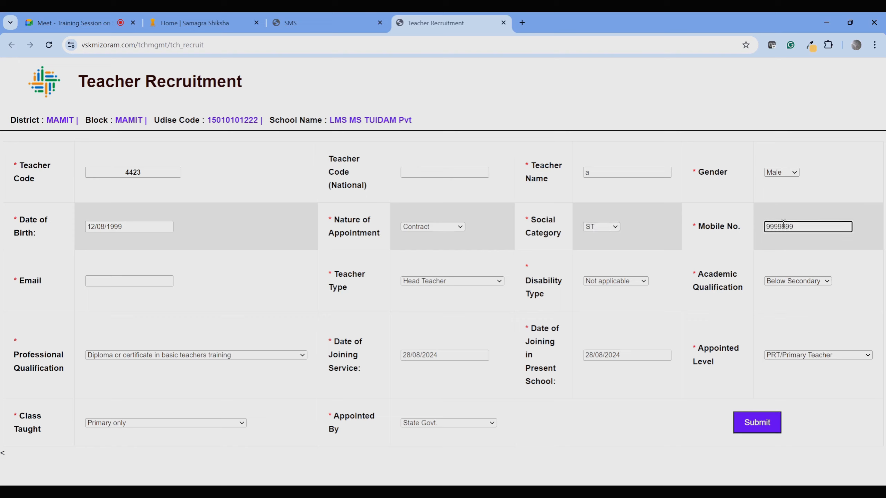
{"action": "type", "text": "9999999999"}
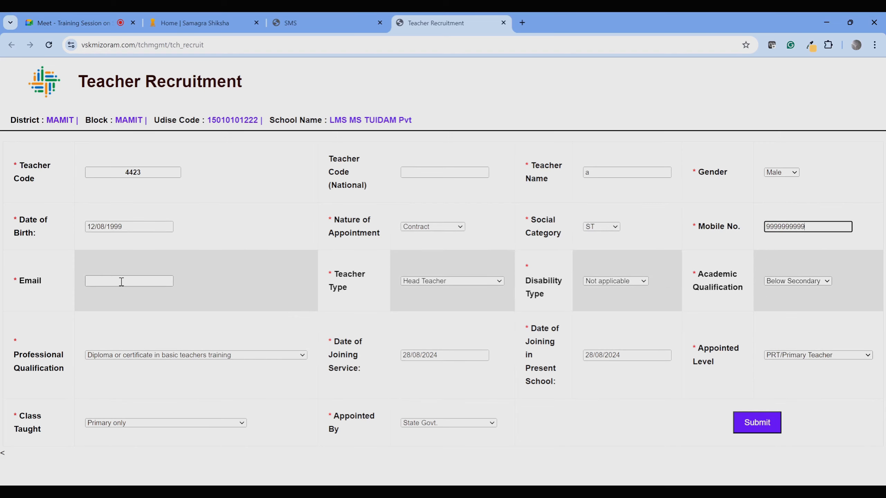
{"action": "left_click", "coordinate": [121, 281]}
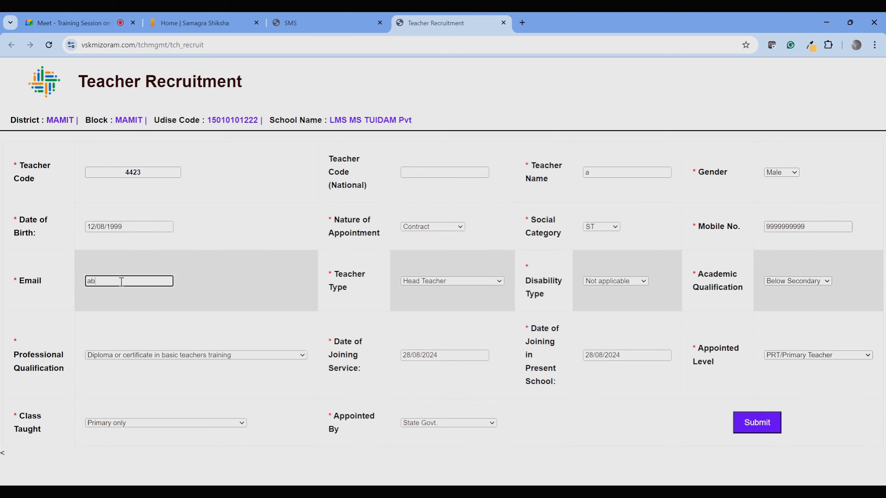
Set teacher type Teacher, qualifications Graduate and D.El.Ed., and appointed level Others.
{"action": "left_click", "coordinate": [456, 284]}
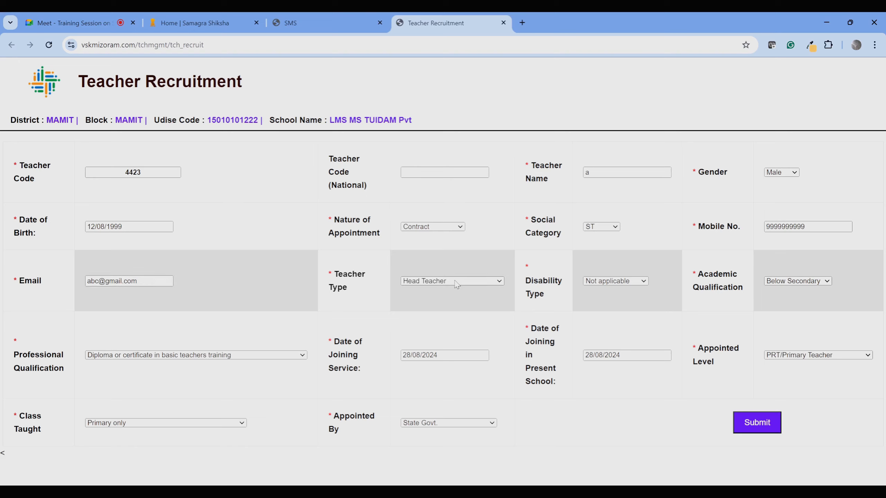
{"action": "left_click", "coordinate": [440, 47]}
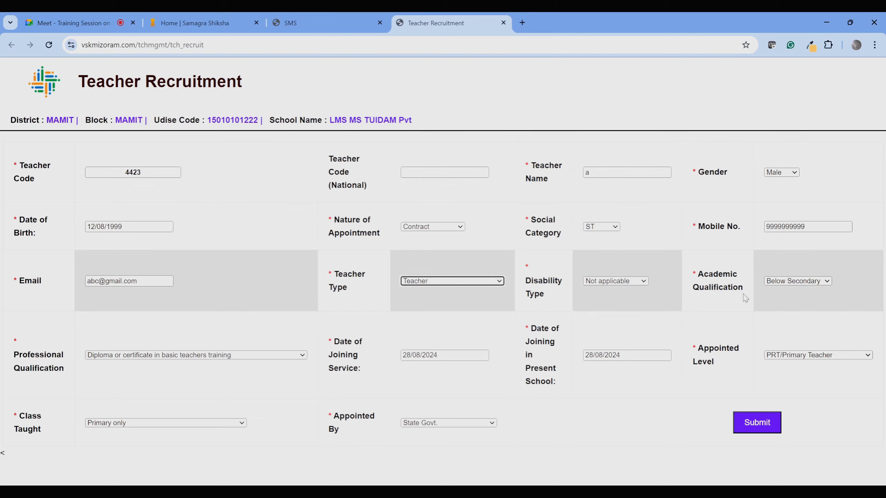
{"action": "left_click", "coordinate": [808, 284]}
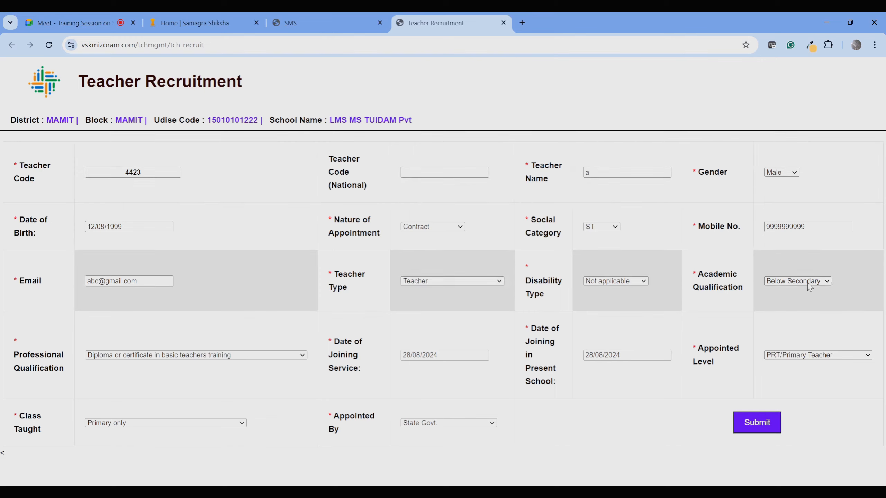
{"action": "left_click", "coordinate": [810, 337]}
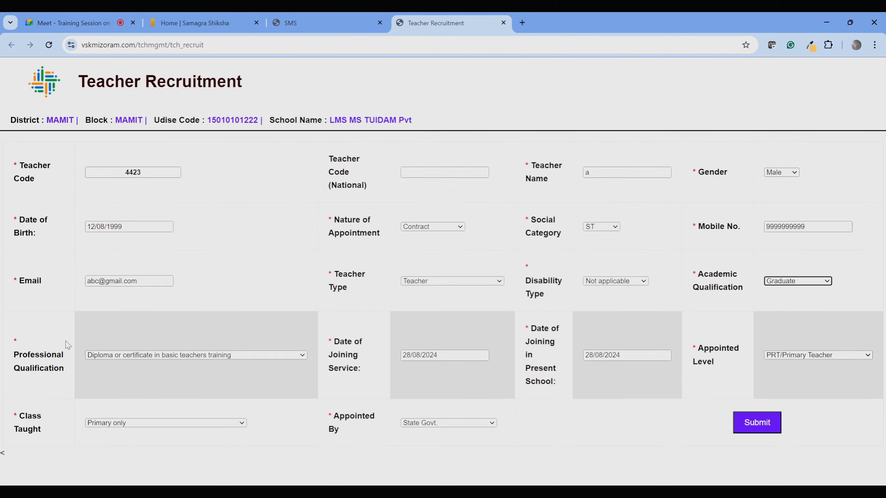
{"action": "left_click", "coordinate": [156, 356]}
{"action": "left_click", "coordinate": [152, 330]}
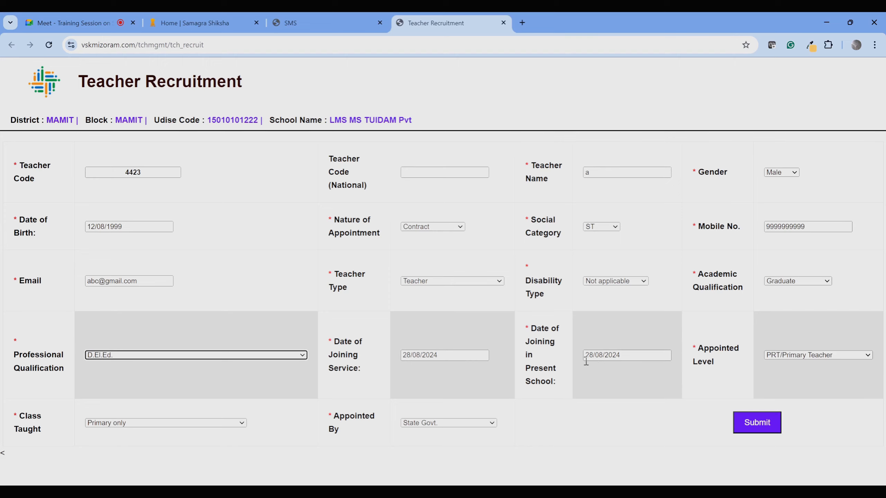
{"action": "left_click", "coordinate": [804, 358]}
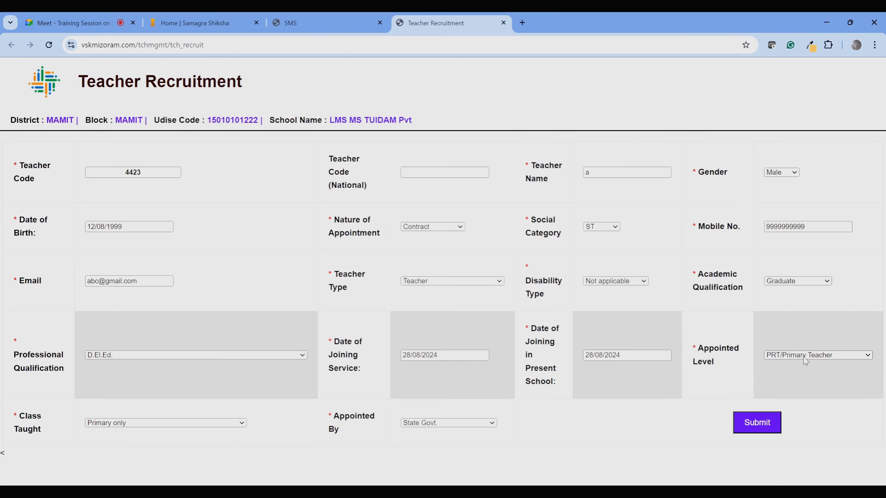
{"action": "left_click", "coordinate": [791, 403]}
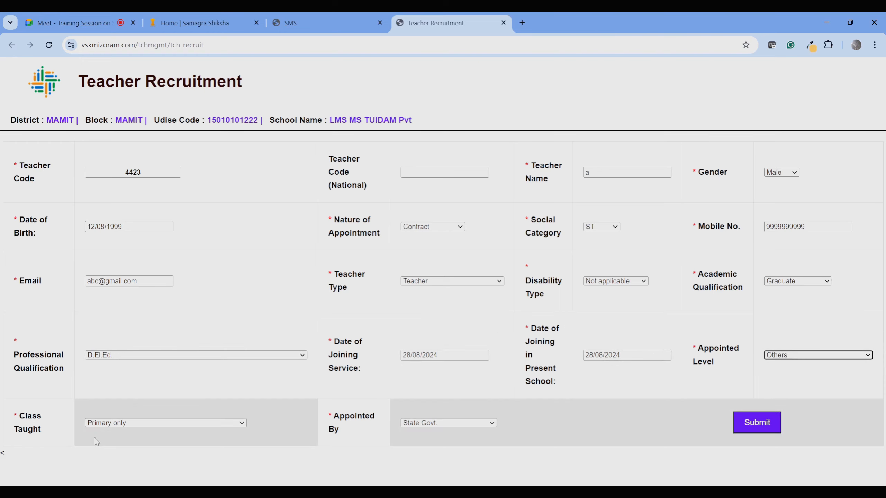
Keep class taught as Primary and appointed by State Govt., submit the record, and close the form.
{"action": "left_click", "coordinate": [120, 421]}
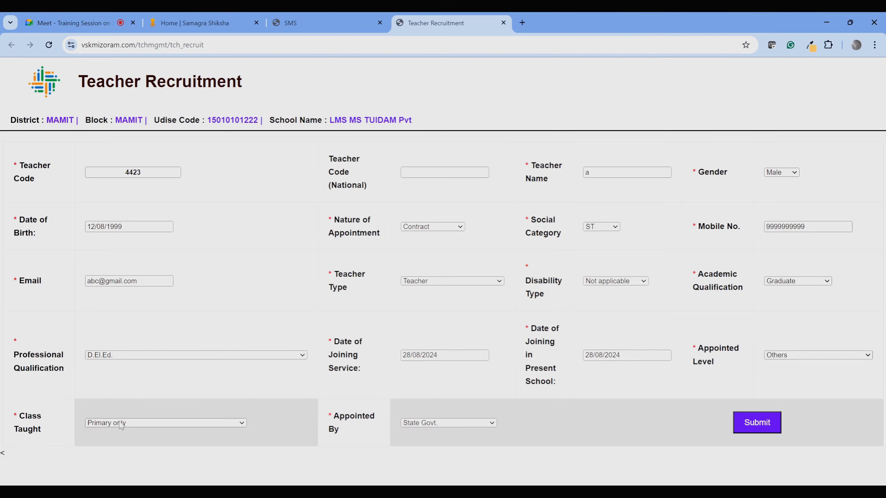
{"action": "left_click", "coordinate": [134, 287]}
{"action": "left_click", "coordinate": [448, 424]}
{"action": "left_click", "coordinate": [441, 279]}
{"action": "left_click", "coordinate": [748, 423]}
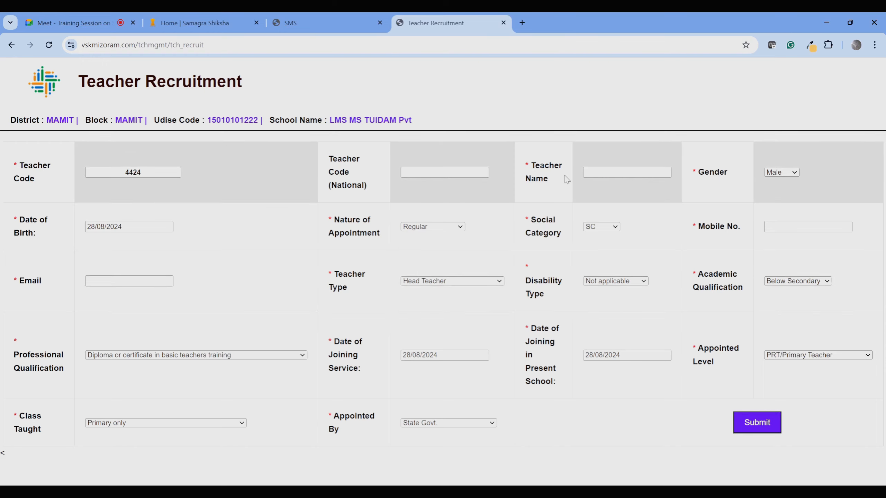
{"action": "left_click", "coordinate": [503, 23]}
Open the Teacher Data Correction Module and close it again.
{"action": "mouse_move", "coordinate": [75, 131]}
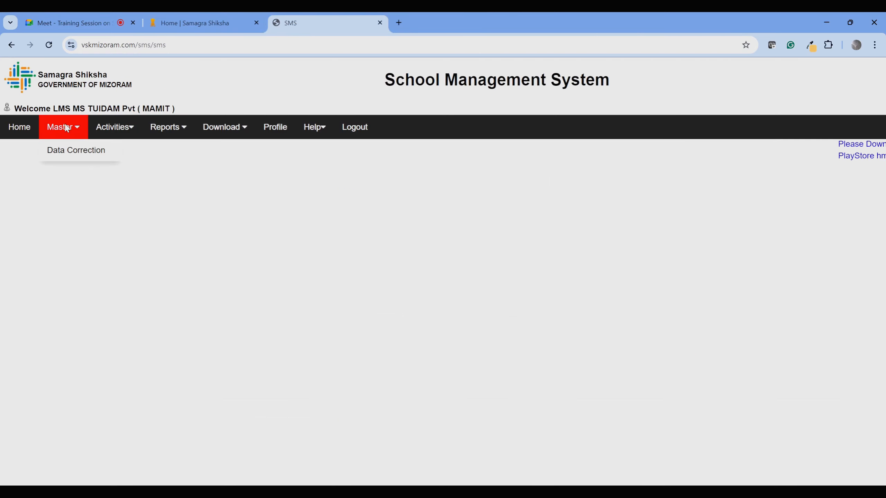
{"action": "mouse_move", "coordinate": [68, 152]}
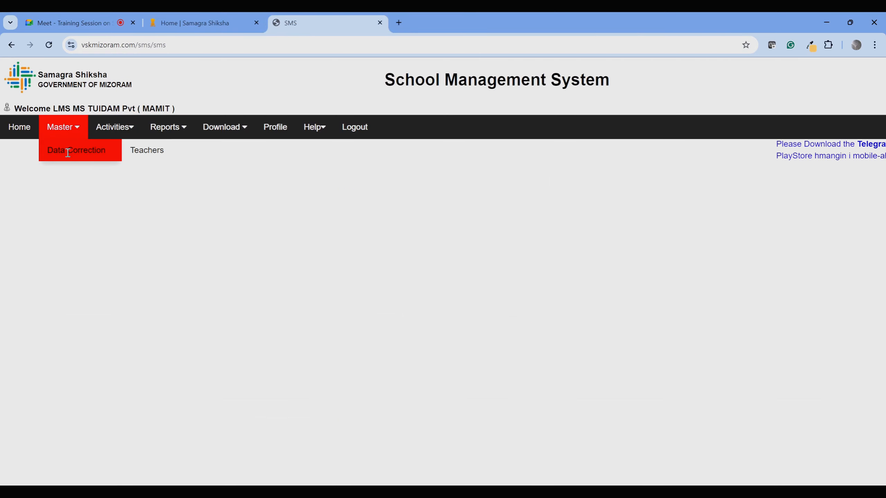
{"action": "mouse_move", "coordinate": [142, 151]}
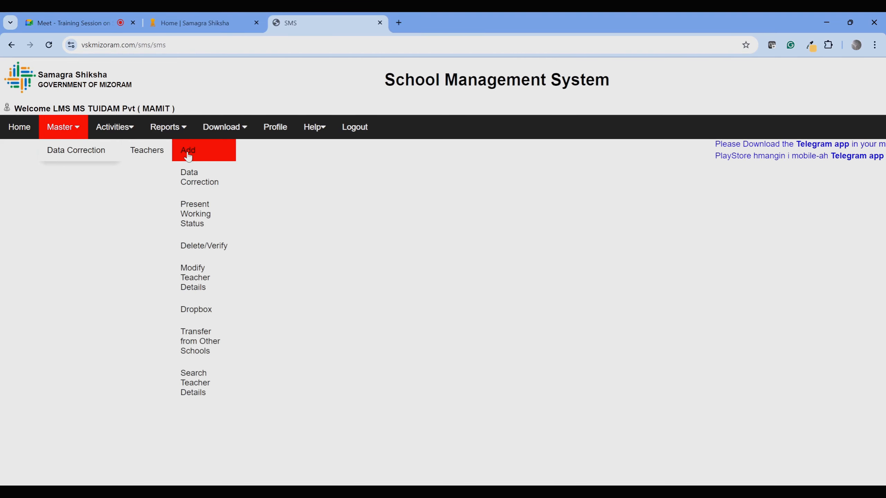
{"action": "left_click", "coordinate": [201, 180]}
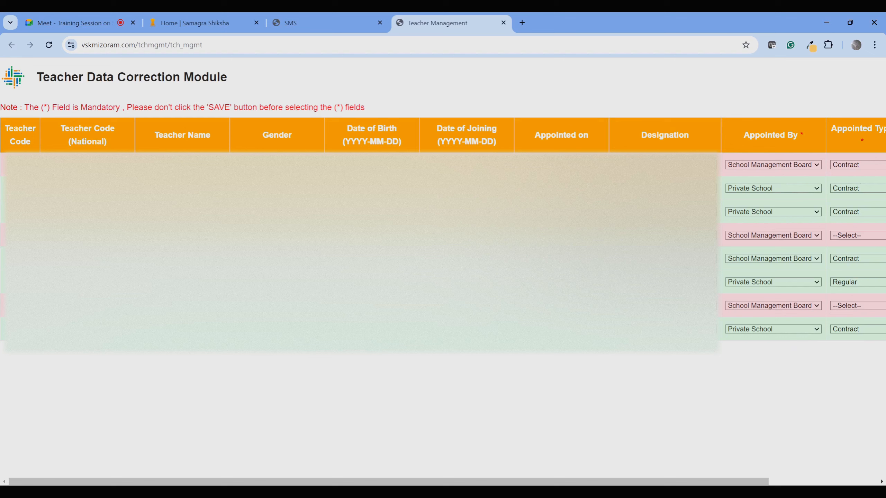
{"action": "left_click", "coordinate": [503, 23]}
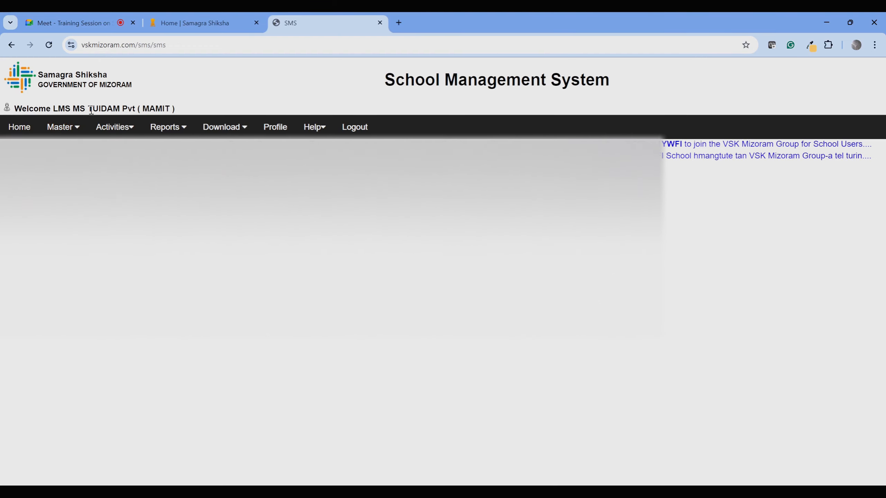
Open the Teacher Verification Status list from Teachers > Delete/Verify.
{"action": "mouse_move", "coordinate": [83, 152]}
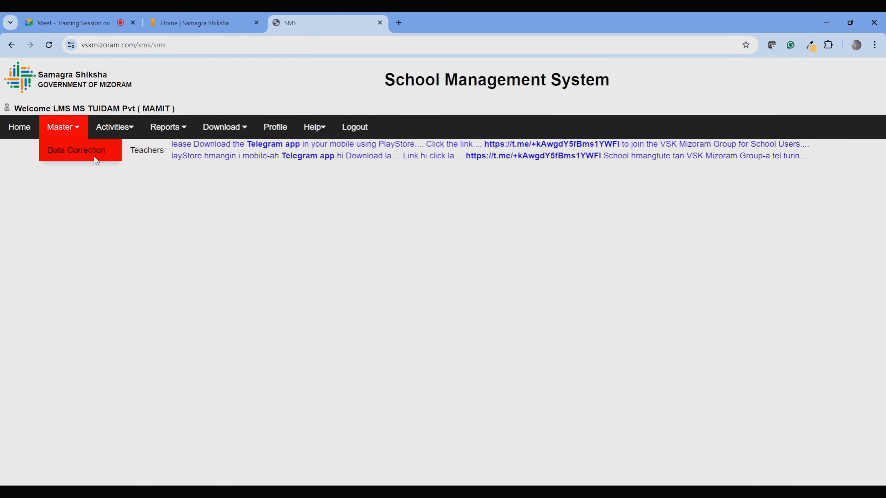
{"action": "mouse_move", "coordinate": [147, 152]}
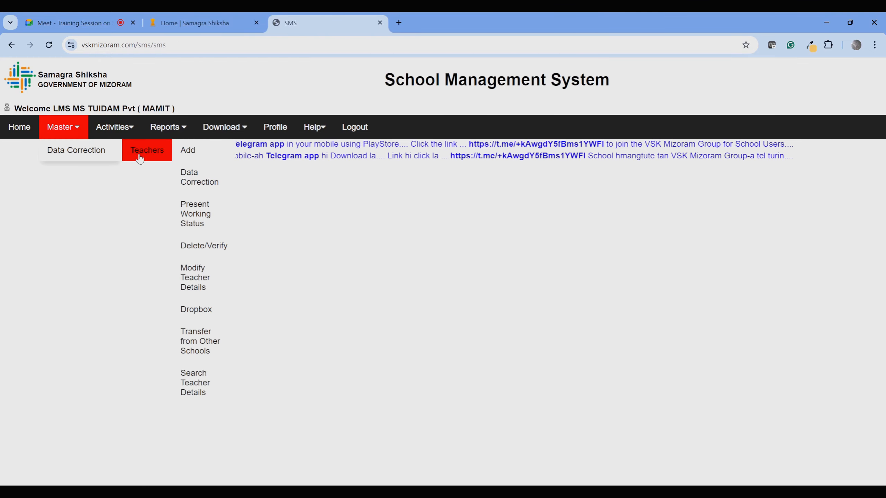
{"action": "left_click", "coordinate": [211, 246]}
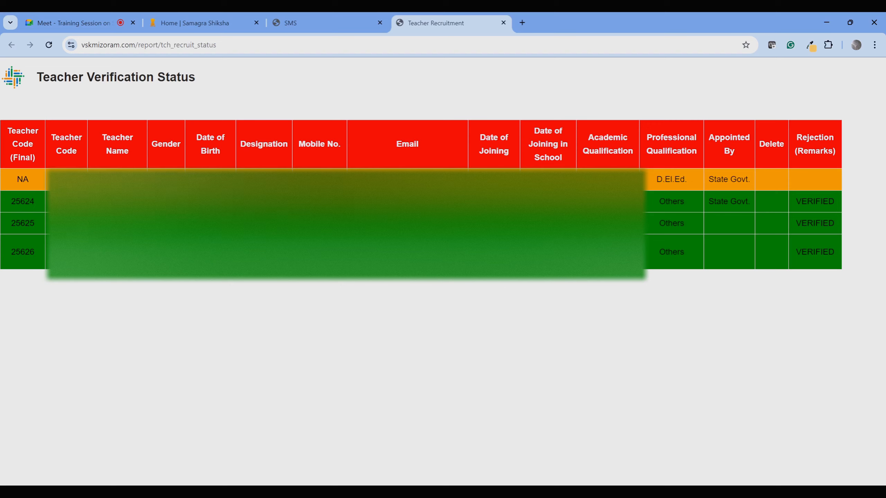
{"action": "left_click_drag", "start_coordinate": [209, 179], "coordinate": [742, 174]}
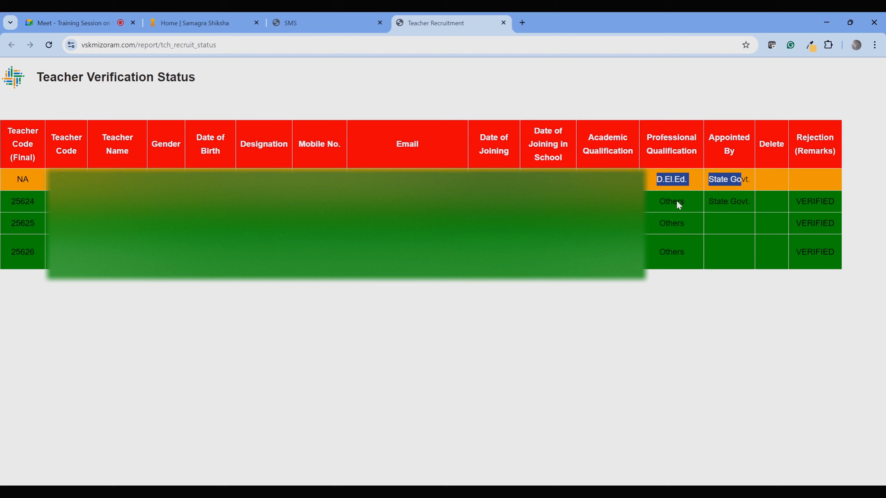
{"action": "left_click", "coordinate": [418, 213]}
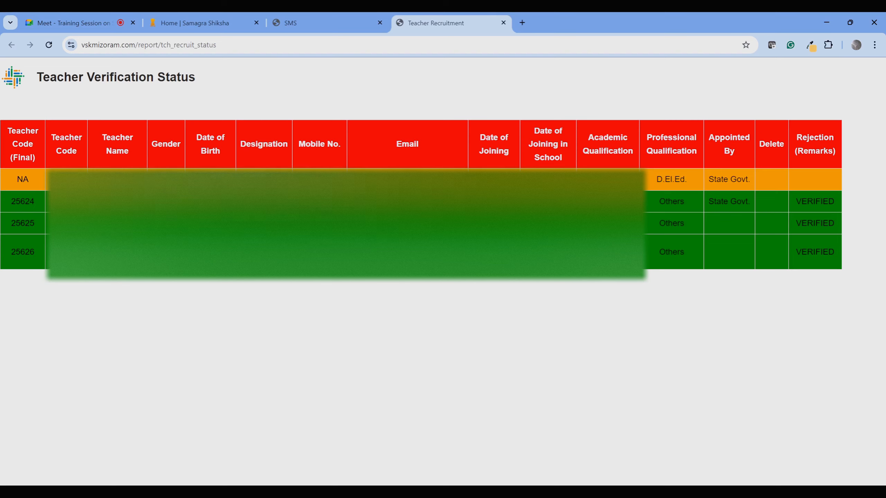
{"action": "left_click_drag", "start_coordinate": [655, 179], "coordinate": [798, 177]}
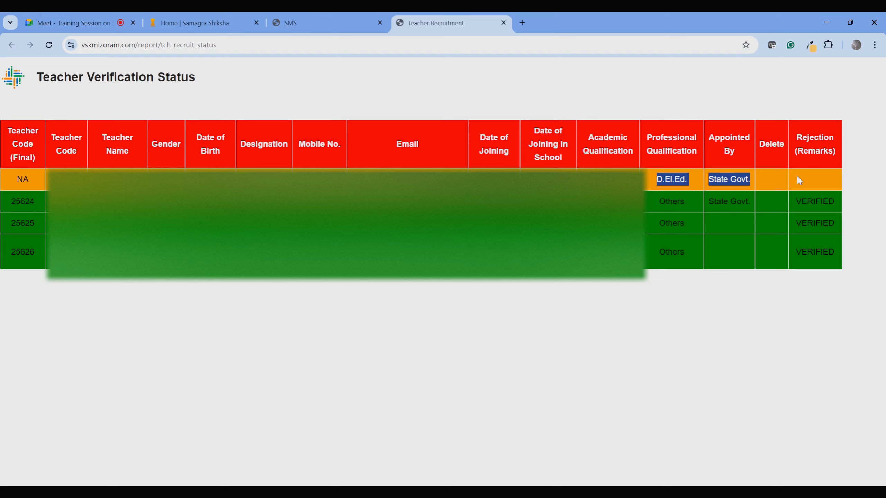
{"action": "left_click", "coordinate": [798, 178]}
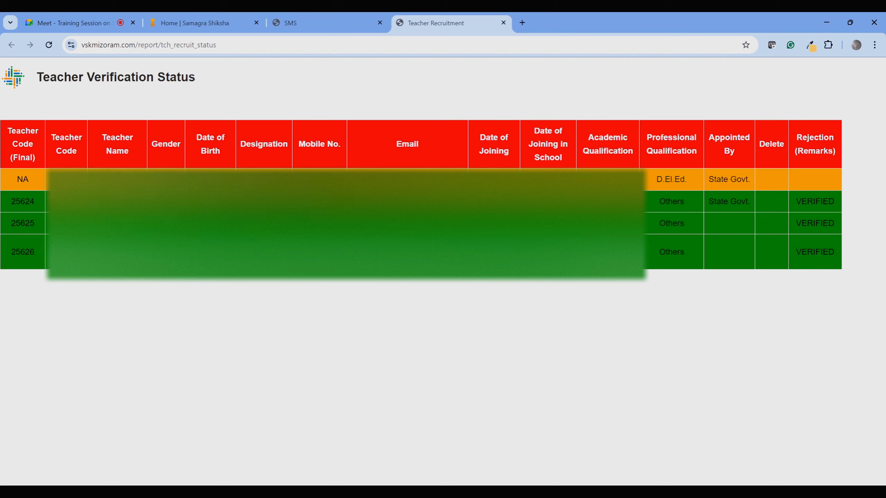
{"action": "left_click_drag", "start_coordinate": [209, 180], "coordinate": [804, 170]}
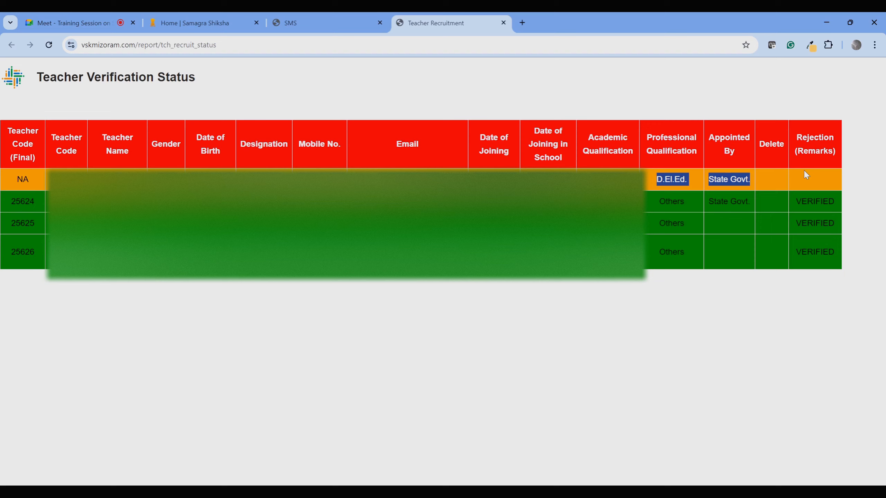
{"action": "left_click", "coordinate": [796, 188]}
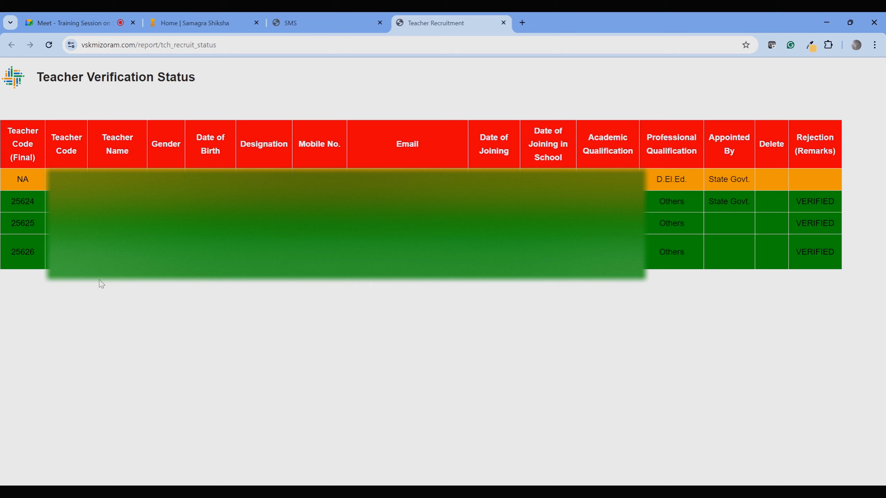
{"action": "left_click_drag", "start_coordinate": [48, 184], "coordinate": [789, 179]}
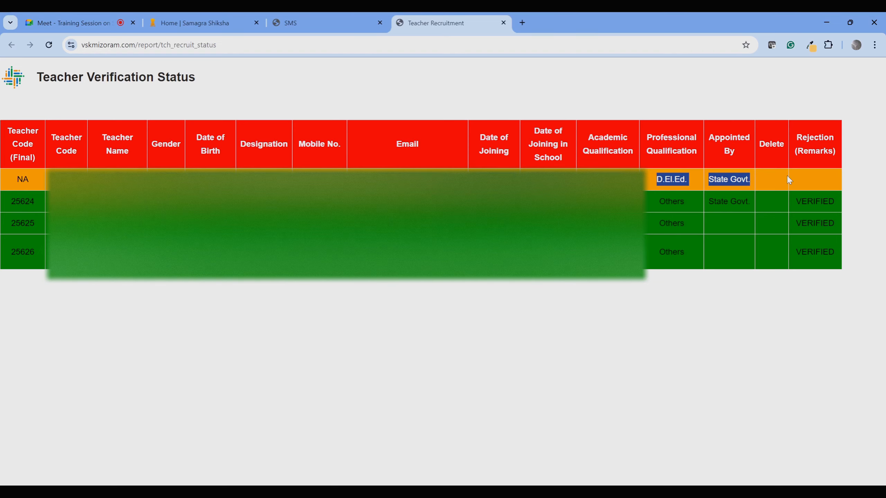
{"action": "left_click", "coordinate": [788, 180]}
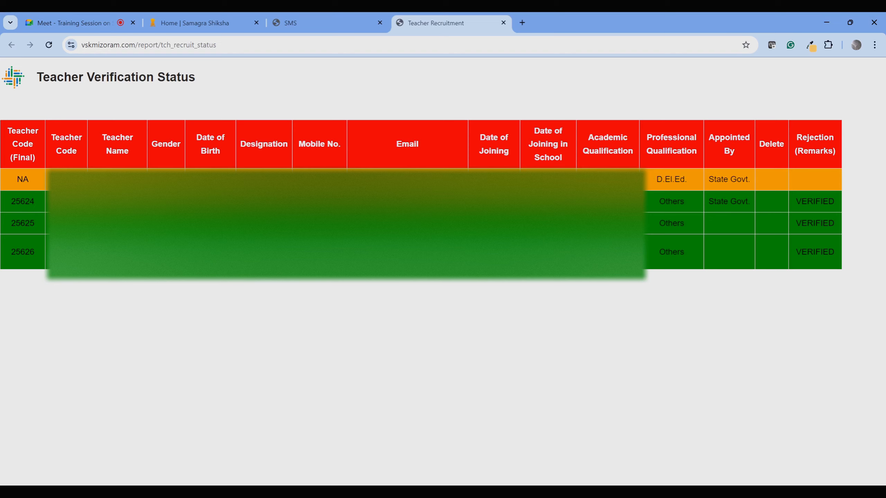
{"action": "left_click_drag", "start_coordinate": [550, 178], "coordinate": [775, 168]}
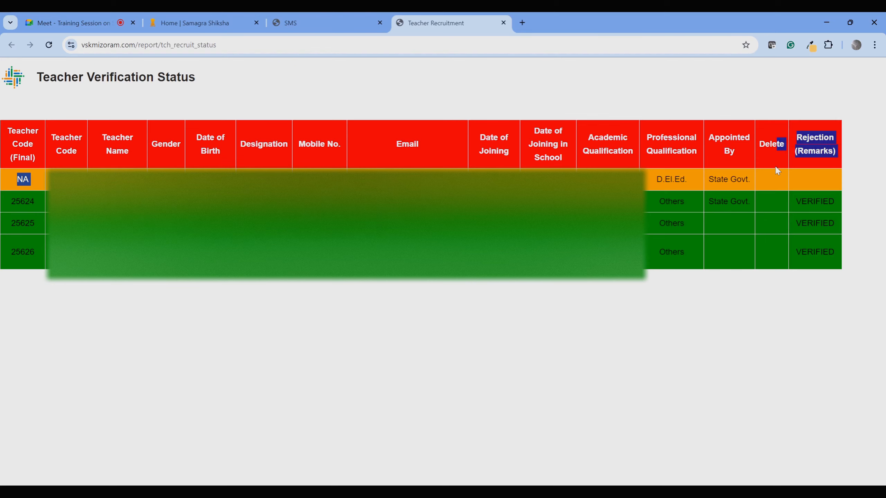
{"action": "left_click", "coordinate": [775, 167]}
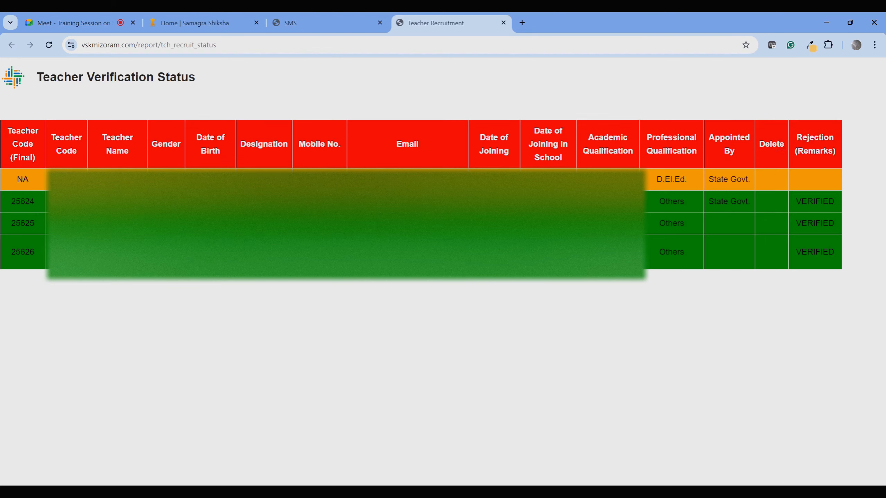
{"action": "left_click_drag", "start_coordinate": [658, 201], "coordinate": [813, 205]}
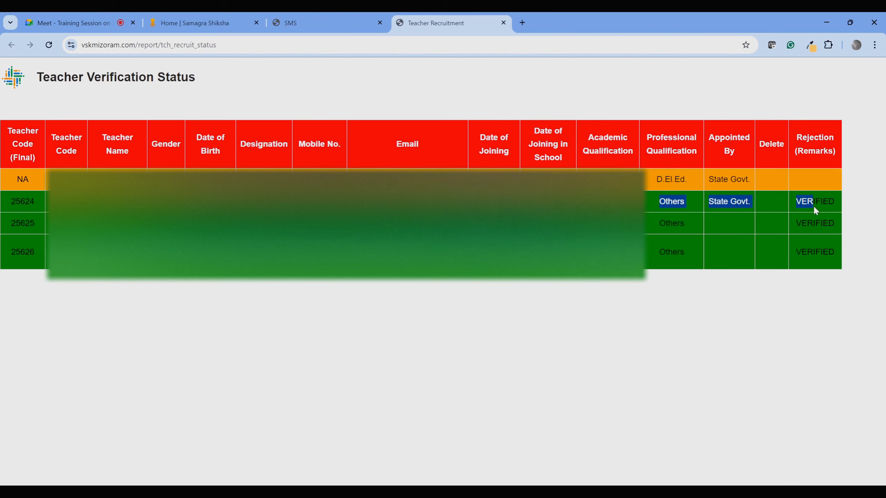
{"action": "left_click", "coordinate": [17, 283]}
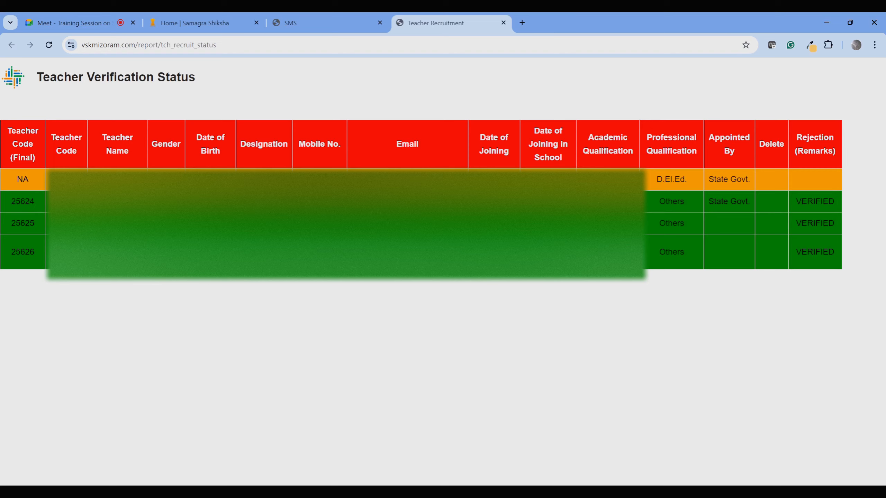
{"action": "double_click", "coordinate": [35, 179]}
Close the verification report and open the Teacher Data Correction Module listing eight teachers.
{"action": "left_click", "coordinate": [503, 23]}
{"action": "mouse_move", "coordinate": [122, 133]}
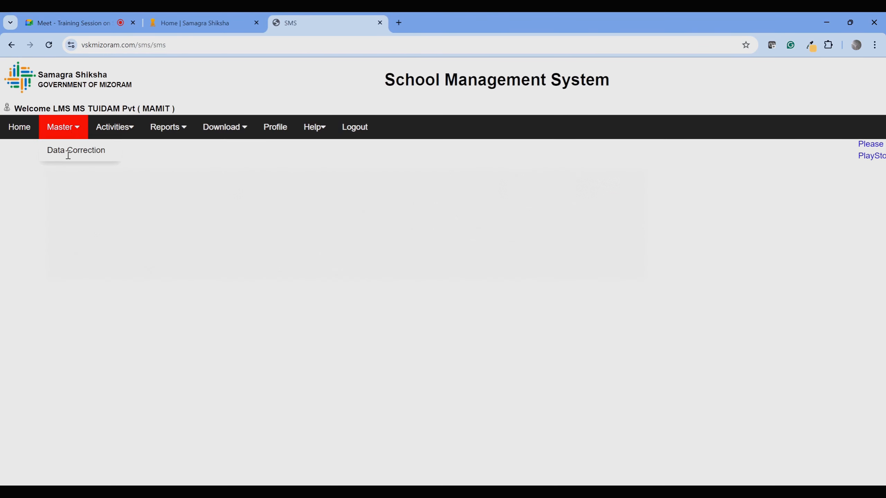
{"action": "mouse_move", "coordinate": [66, 151]}
{"action": "left_click", "coordinate": [197, 167]}
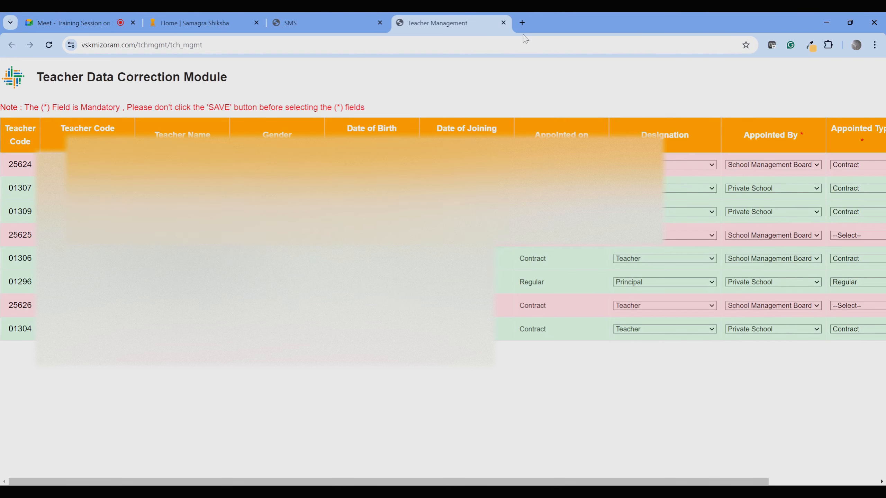
Close the data correction module and reopen the Teacher Verification Status report.
{"action": "left_click", "coordinate": [503, 23]}
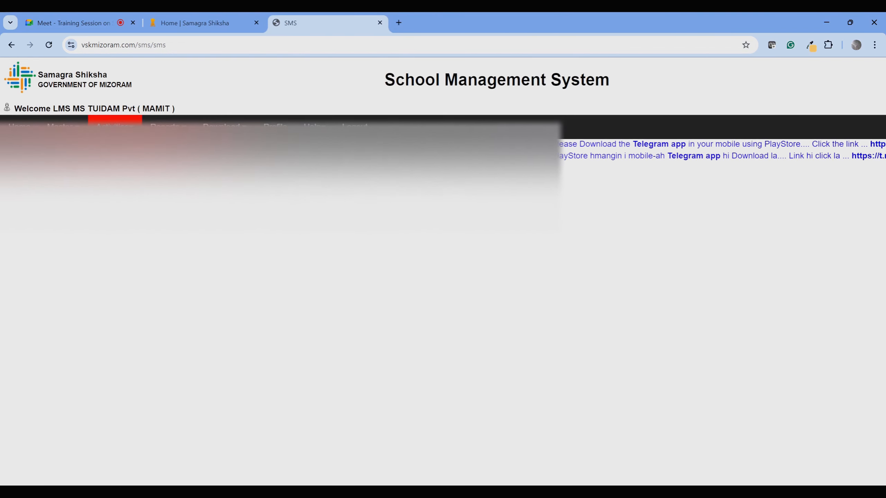
{"action": "mouse_move", "coordinate": [63, 127]}
{"action": "mouse_move", "coordinate": [76, 151]}
{"action": "mouse_move", "coordinate": [147, 151]}
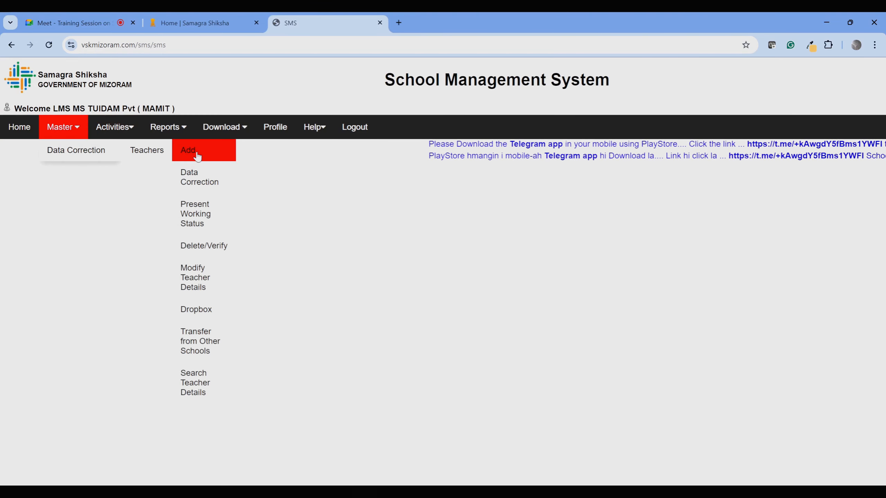
{"action": "left_click", "coordinate": [203, 246]}
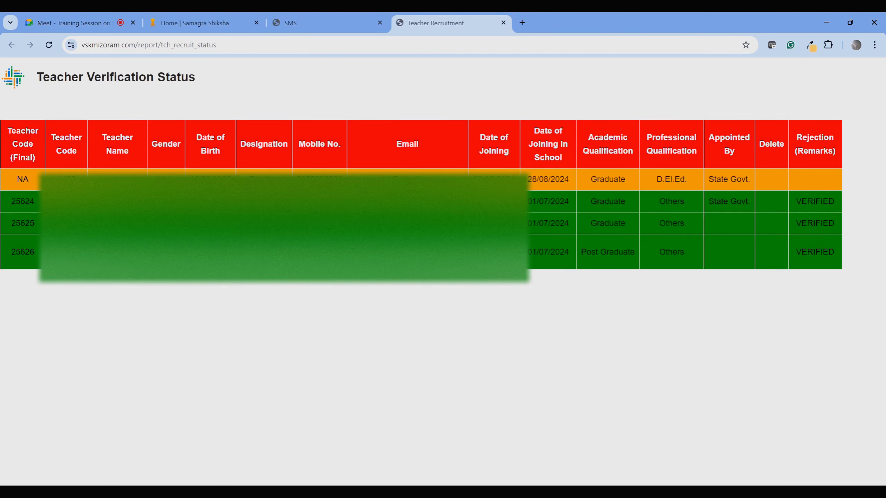
Highlight the NA row and verified rows 25624 and 25625, then close the report.
{"action": "left_click_drag", "start_coordinate": [56, 176], "coordinate": [722, 172]}
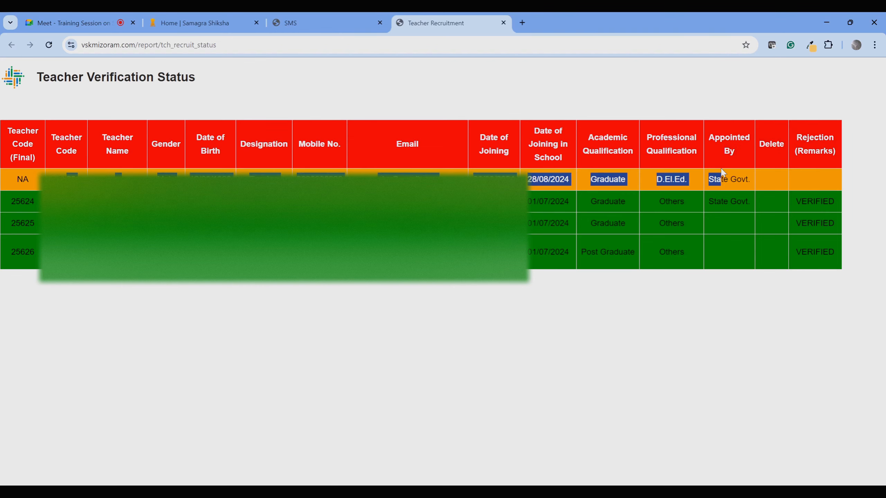
{"action": "left_click", "coordinate": [56, 202]}
{"action": "left_click_drag", "start_coordinate": [56, 176], "coordinate": [779, 168]}
{"action": "left_click", "coordinate": [55, 195]}
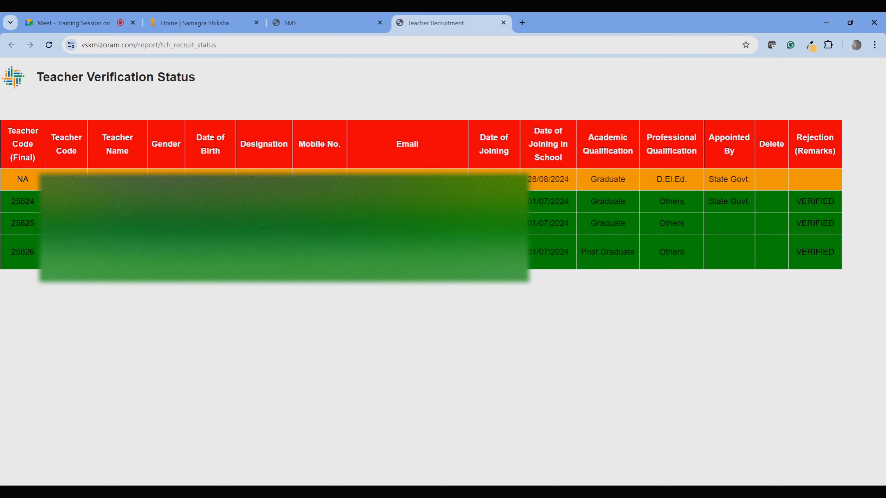
{"action": "left_click_drag", "start_coordinate": [59, 201], "coordinate": [822, 223]}
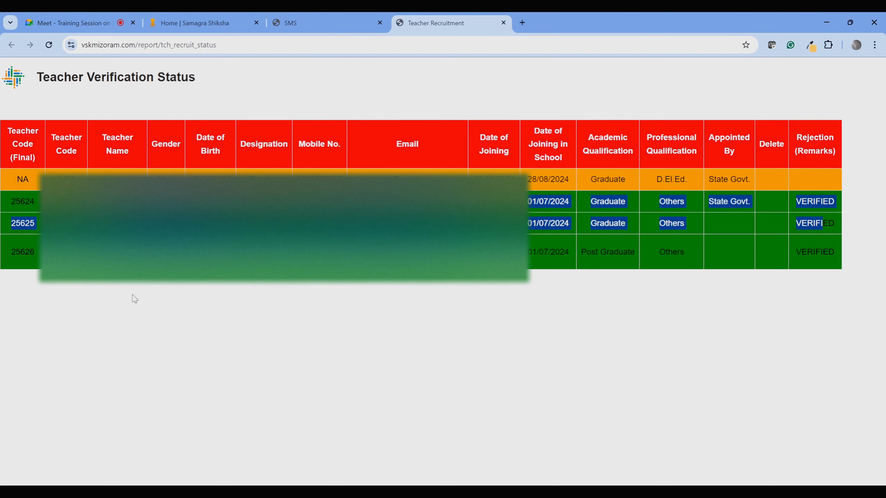
{"action": "left_click", "coordinate": [51, 313]}
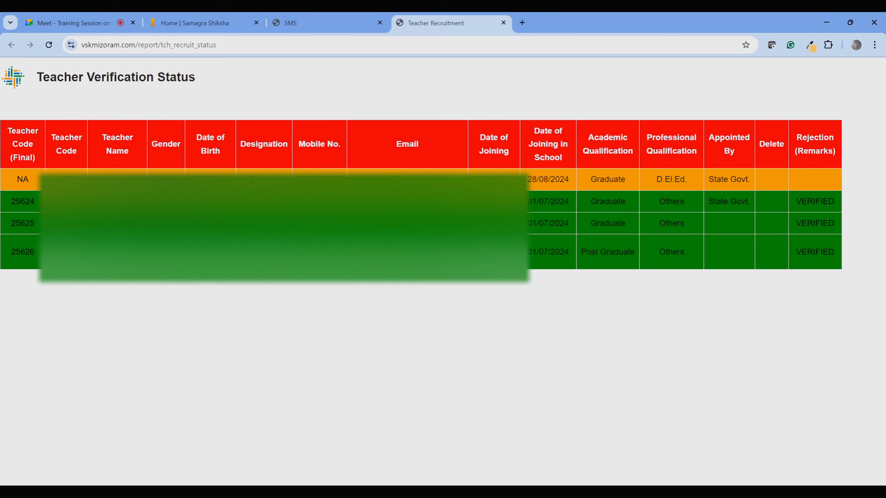
{"action": "left_click", "coordinate": [503, 22]}
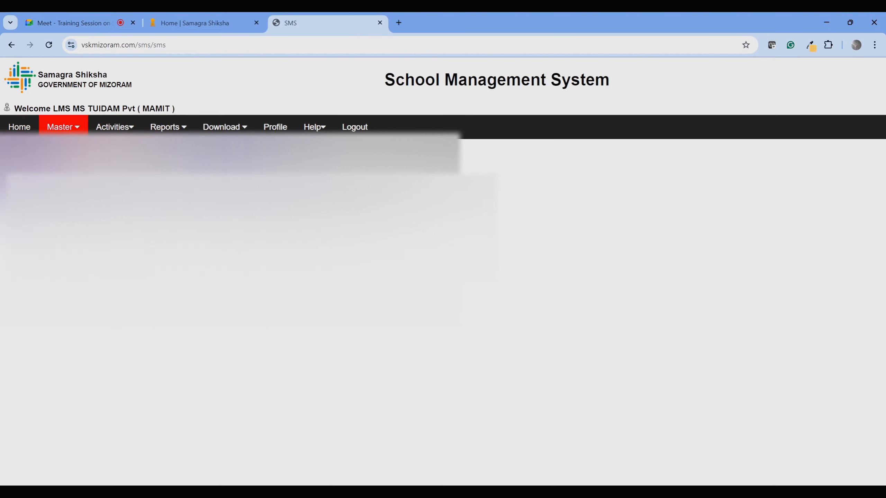
Open the Teacher Data Correction Module briefly and close it.
{"action": "mouse_move", "coordinate": [136, 151]}
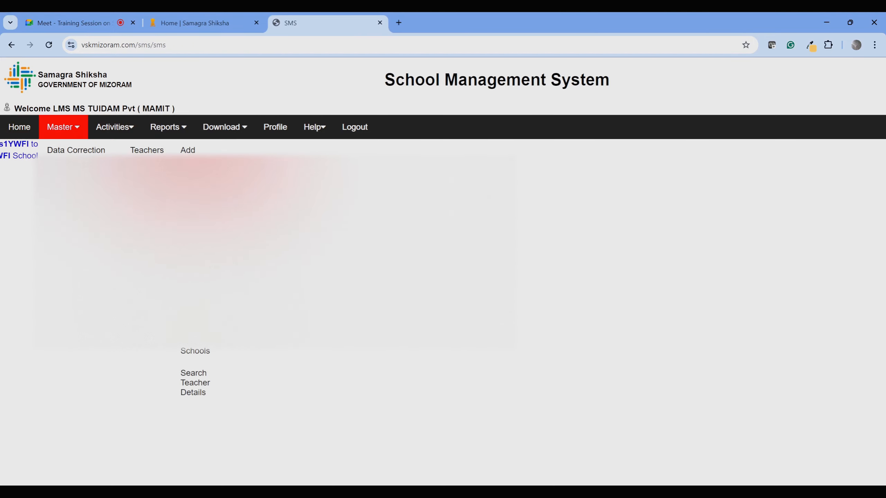
{"action": "left_click", "coordinate": [199, 176]}
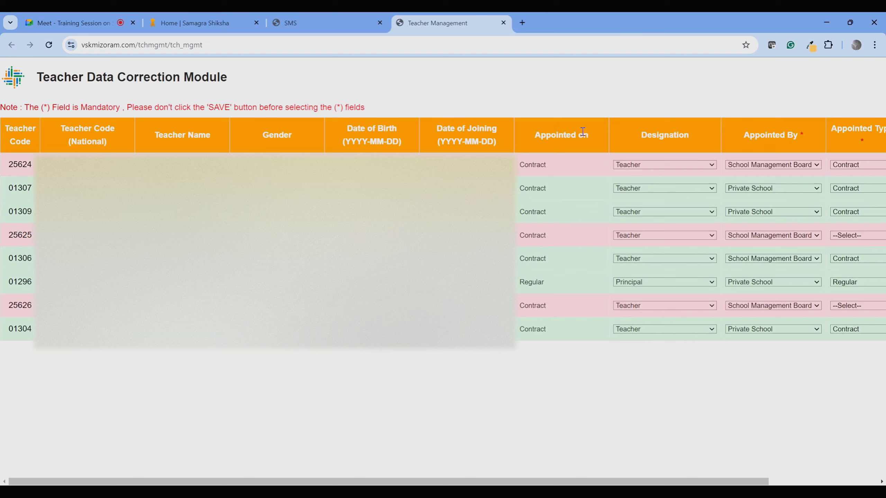
{"action": "left_click", "coordinate": [502, 23]}
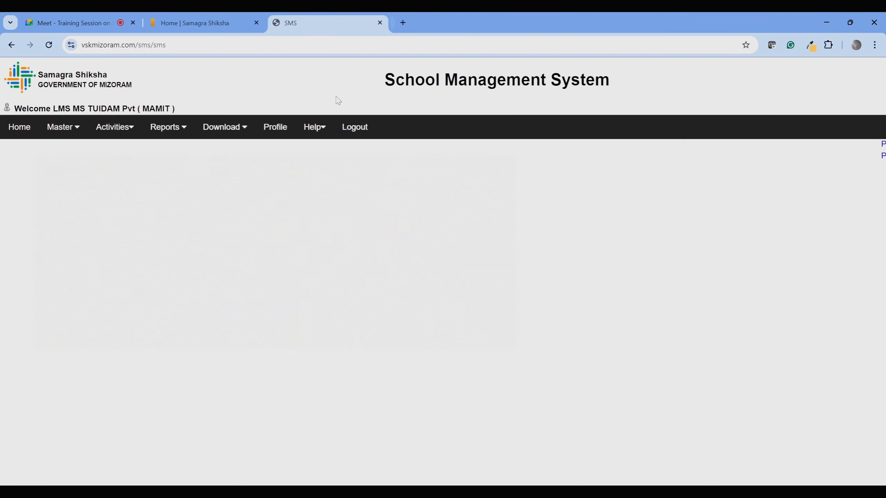
Reopen the Teacher Verification Status report for review, then close it.
{"action": "mouse_move", "coordinate": [90, 132]}
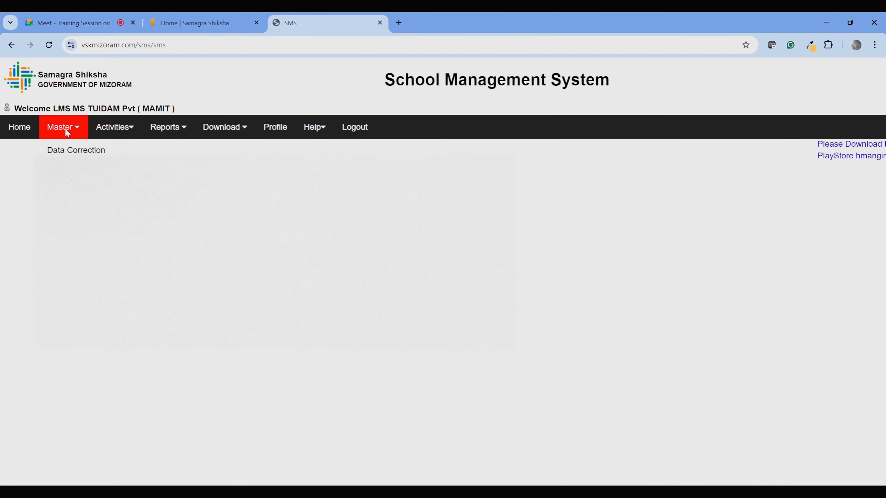
{"action": "mouse_move", "coordinate": [105, 151]}
{"action": "mouse_move", "coordinate": [147, 150]}
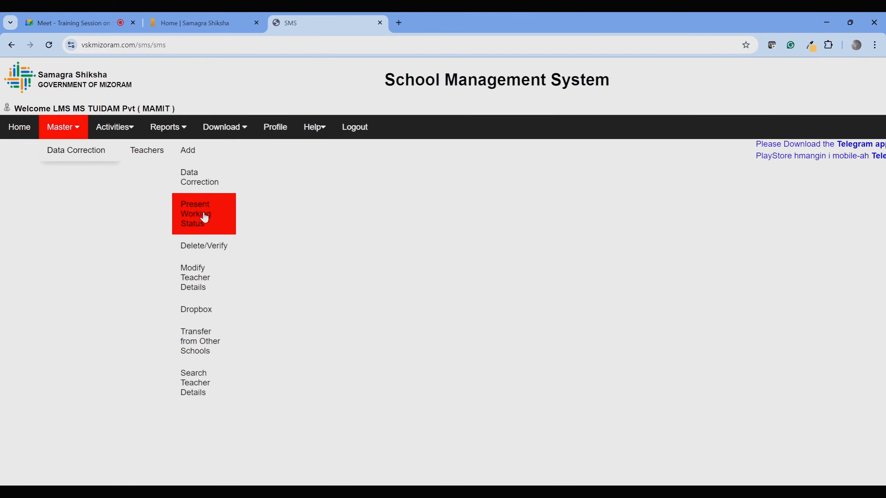
{"action": "left_click", "coordinate": [208, 246]}
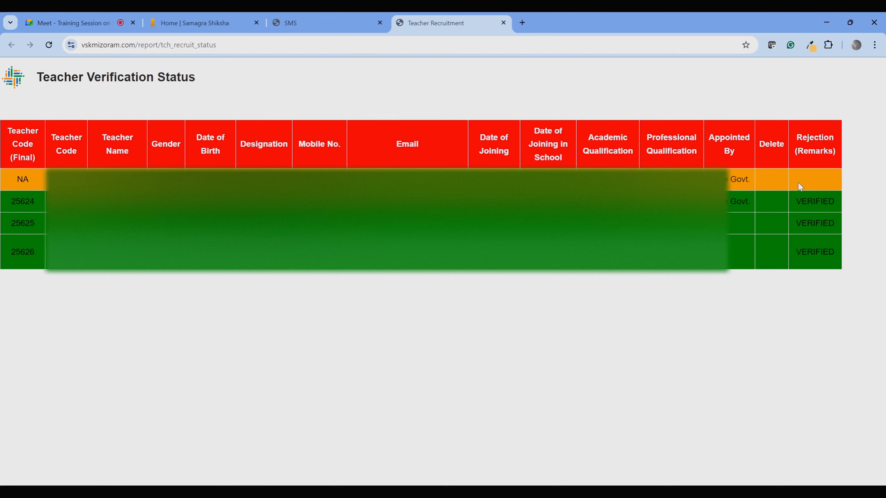
{"action": "left_click", "coordinate": [504, 24]}
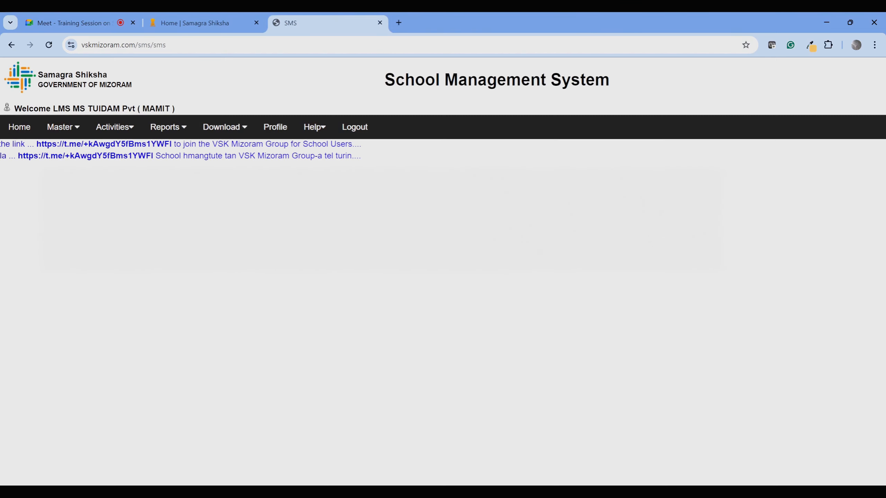
View the Vidya Samiksha Kendra home page, then return to the School Management System tab.
{"action": "mouse_move", "coordinate": [116, 128]}
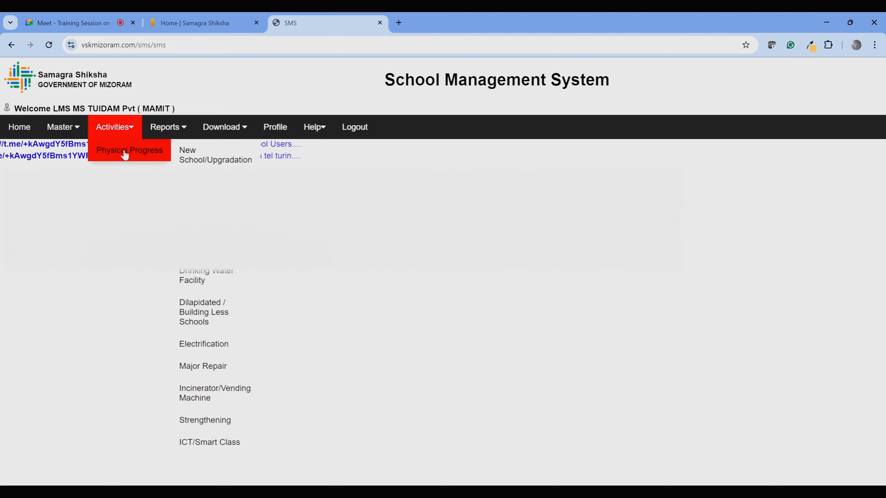
{"action": "mouse_move", "coordinate": [62, 127]}
{"action": "mouse_move", "coordinate": [147, 150]}
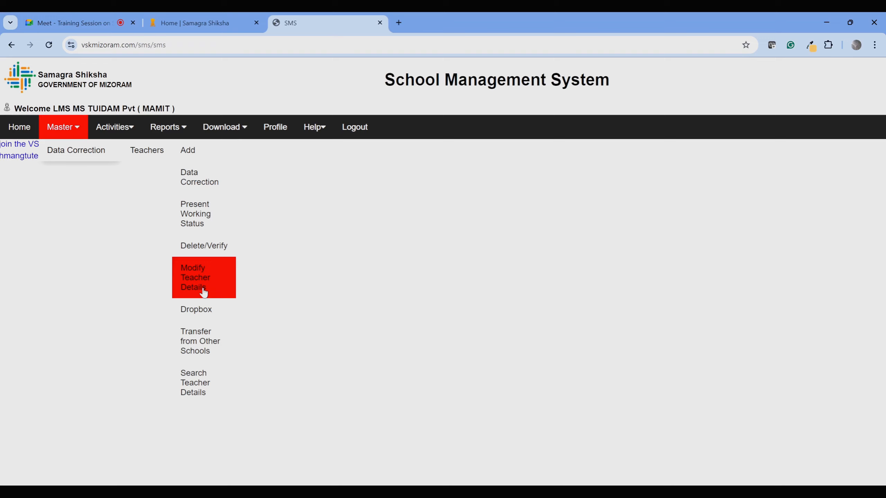
{"action": "left_click", "coordinate": [186, 22]}
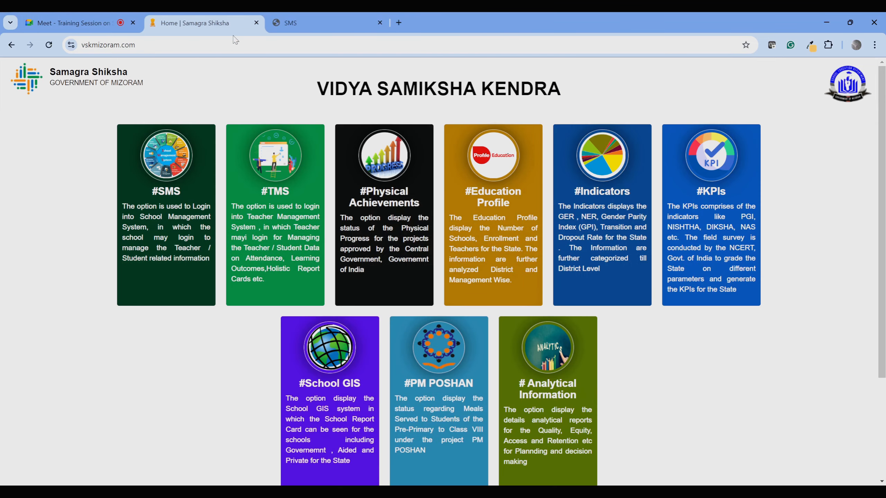
{"action": "left_click", "coordinate": [314, 23]}
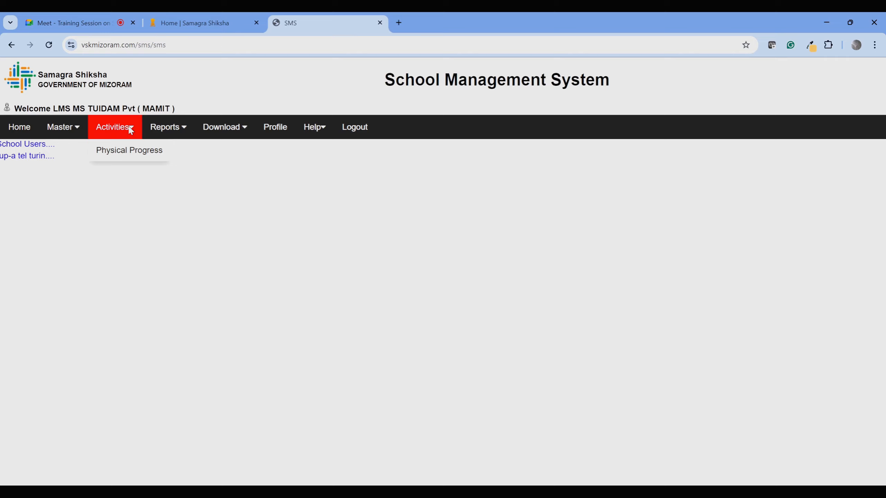
Open Teachers > Data Correction to show the eight teacher records.
{"action": "mouse_move", "coordinate": [160, 136]}
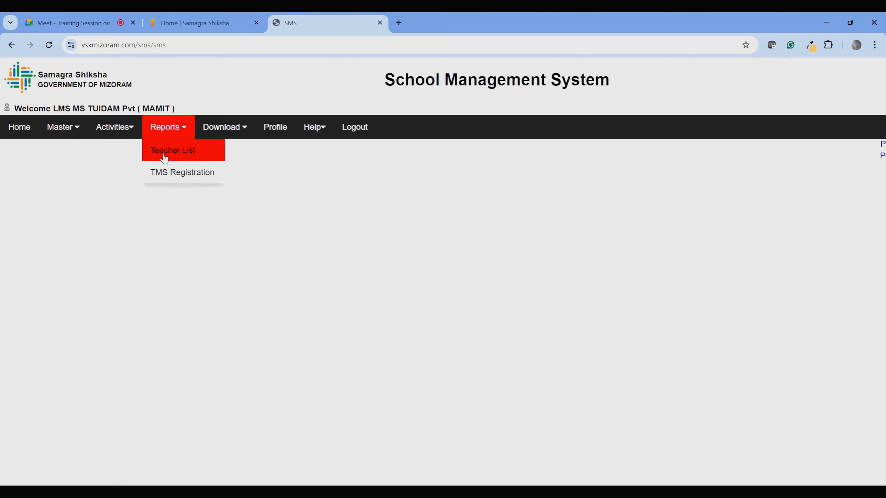
{"action": "mouse_move", "coordinate": [65, 154]}
{"action": "mouse_move", "coordinate": [147, 150]}
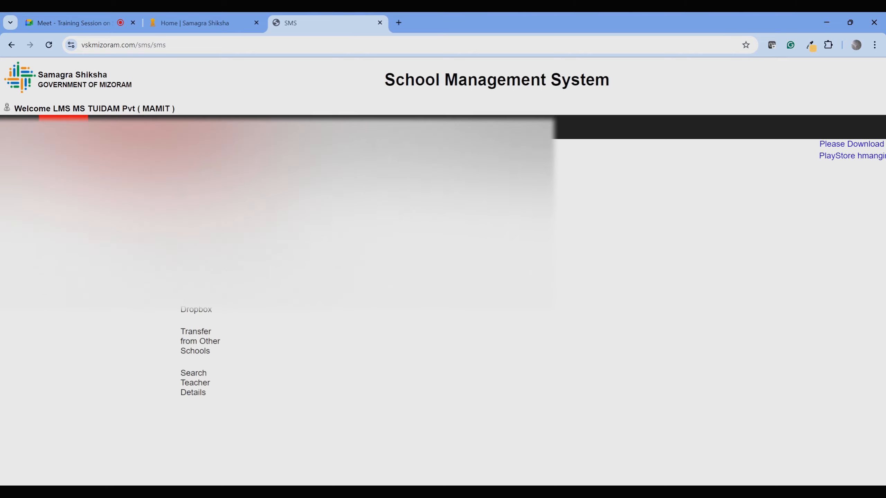
{"action": "left_click", "coordinate": [192, 156]}
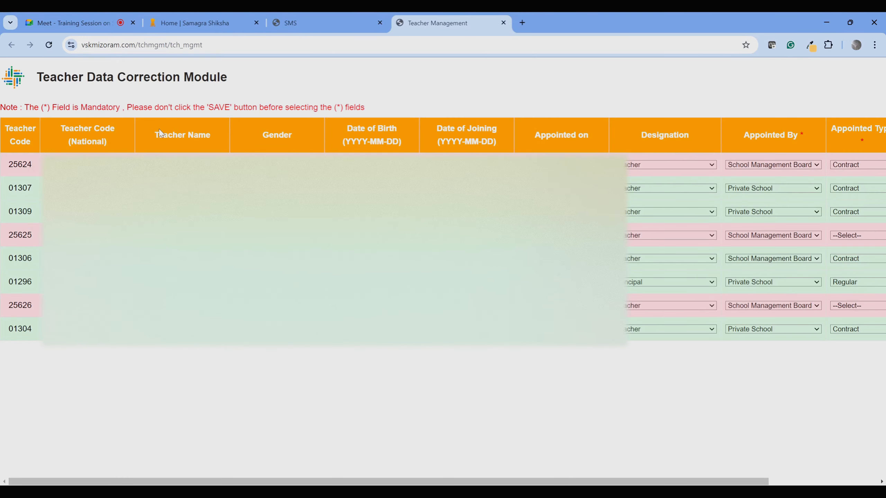
{"action": "left_click_drag", "start_coordinate": [169, 142], "coordinate": [780, 140]}
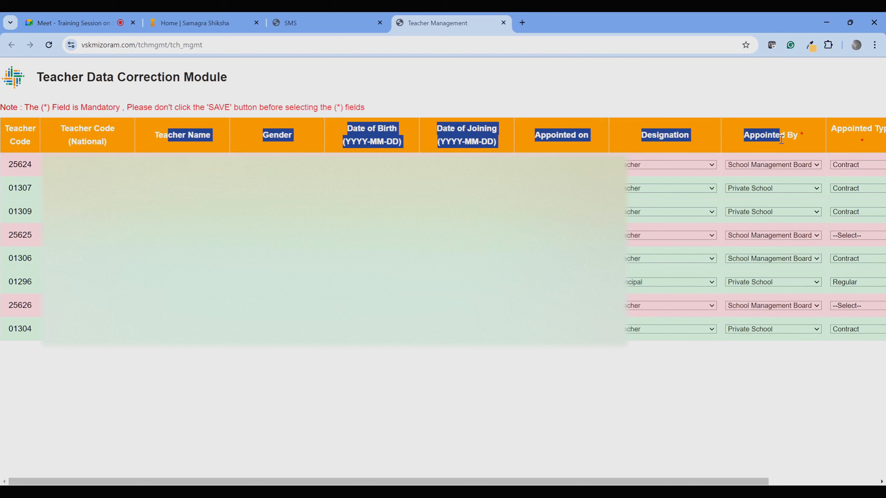
{"action": "left_click", "coordinate": [780, 140]}
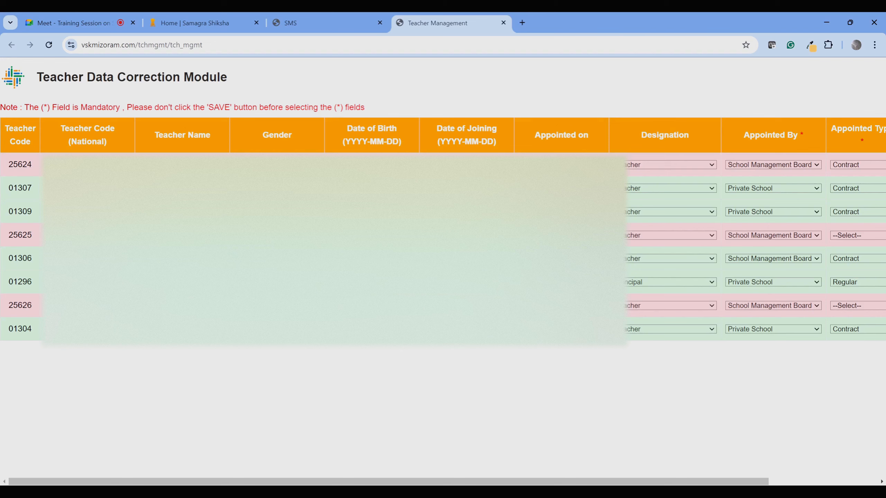
{"action": "scroll", "coordinate": [443, 276], "scroll_direction": "right", "scroll_amount": 1}
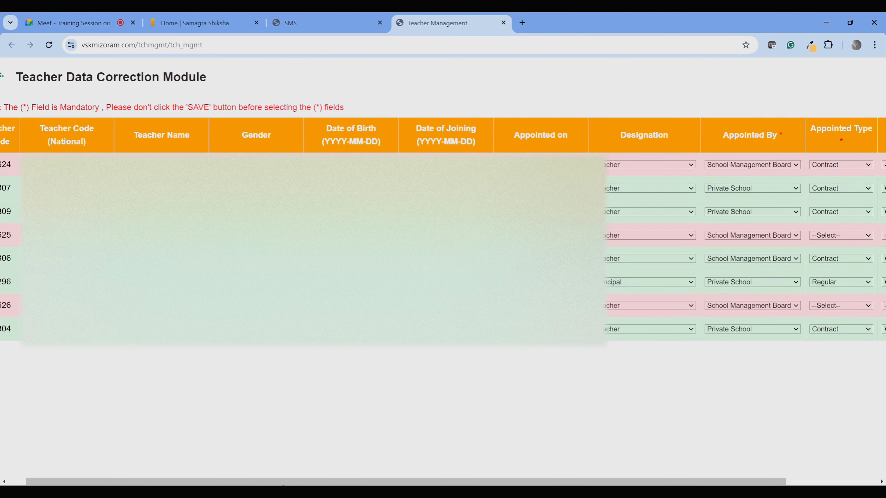
{"action": "left_click_drag", "start_coordinate": [275, 482], "coordinate": [1, 204]}
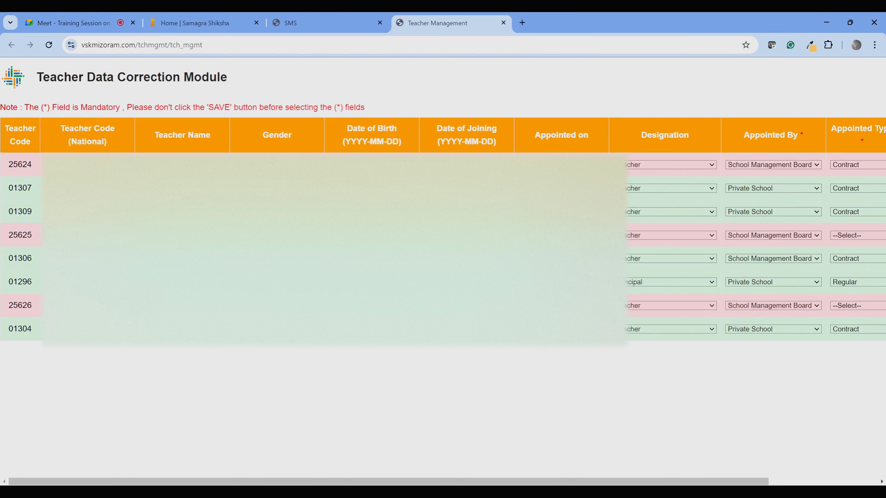
{"action": "double_click", "coordinate": [19, 164]}
{"action": "left_click", "coordinate": [502, 23]}
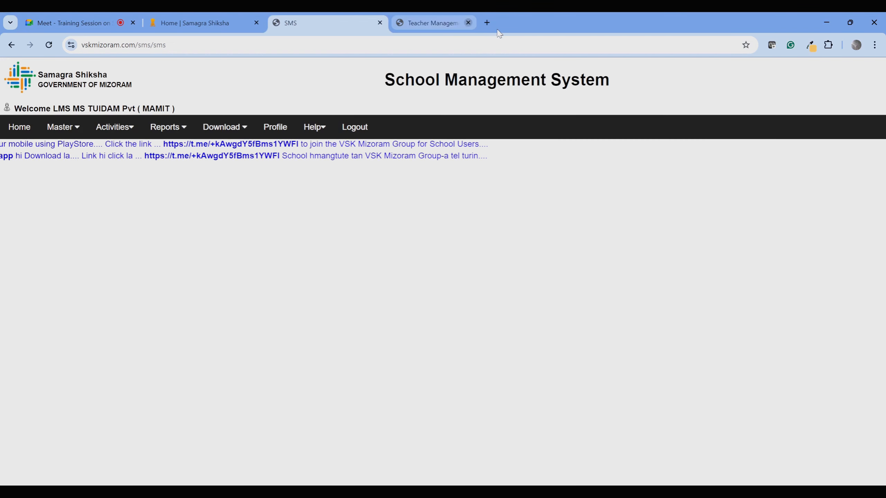
{"action": "mouse_move", "coordinate": [57, 133]}
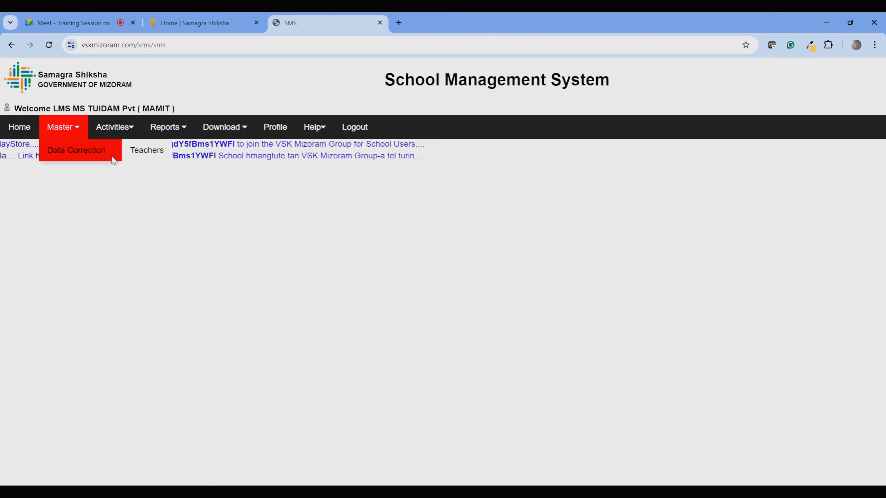
{"action": "mouse_move", "coordinate": [146, 151]}
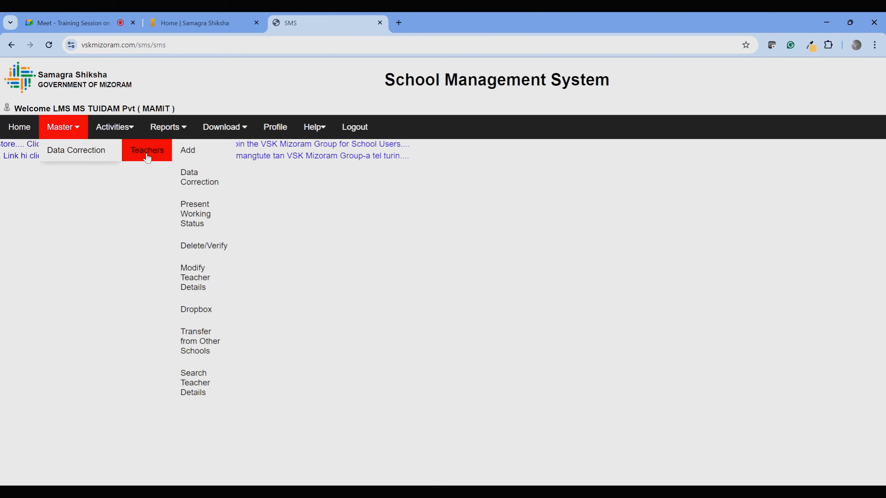
{"action": "left_click", "coordinate": [204, 285]}
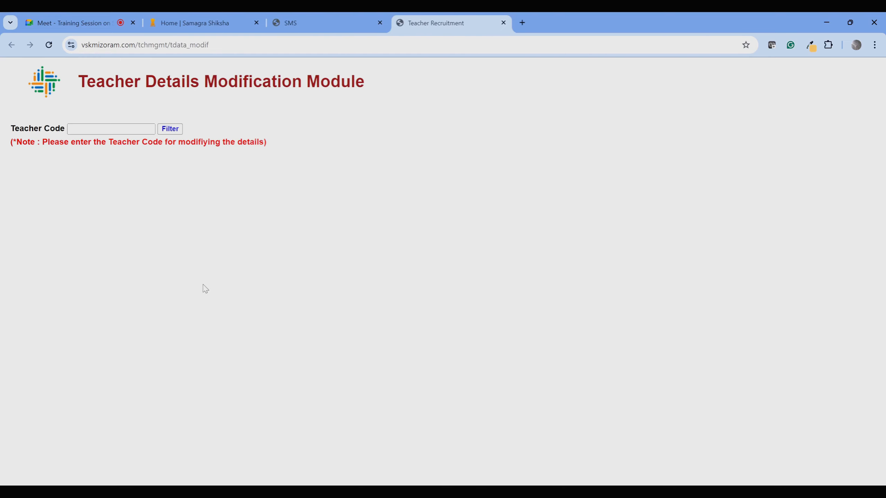
{"action": "left_click", "coordinate": [105, 129]}
{"action": "type", "text": "25624"}
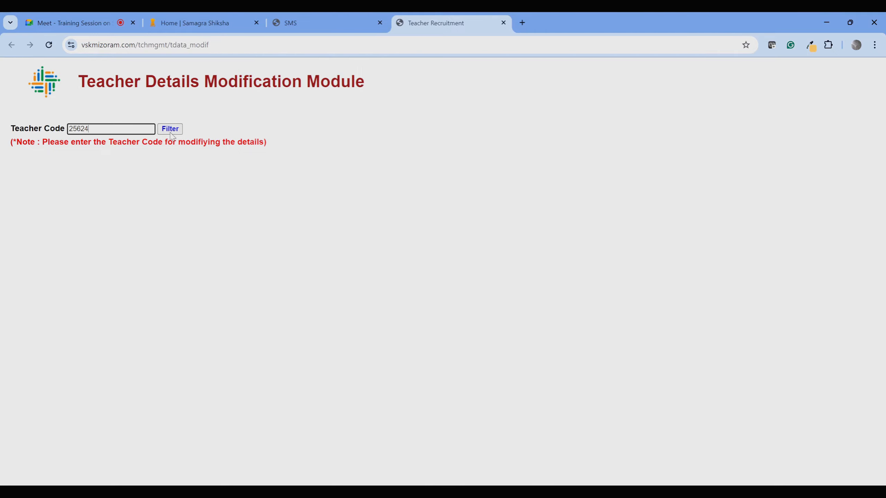
{"action": "left_click", "coordinate": [170, 128]}
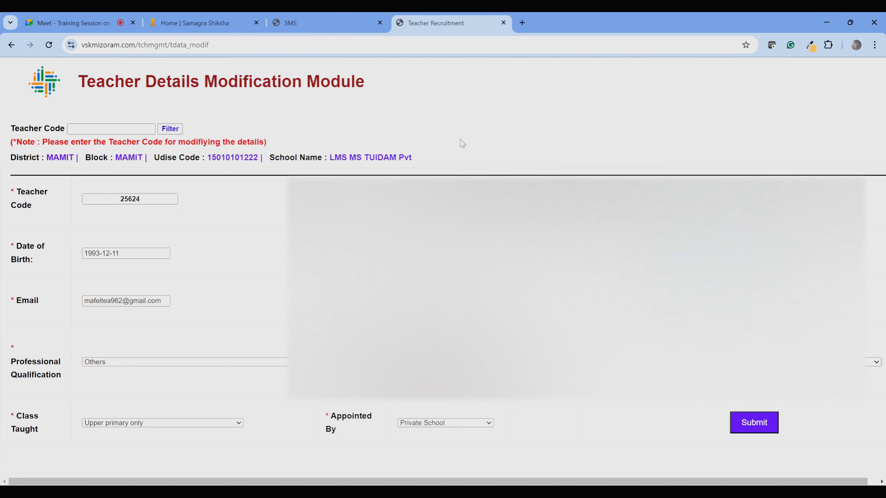
{"action": "left_click", "coordinate": [748, 432]}
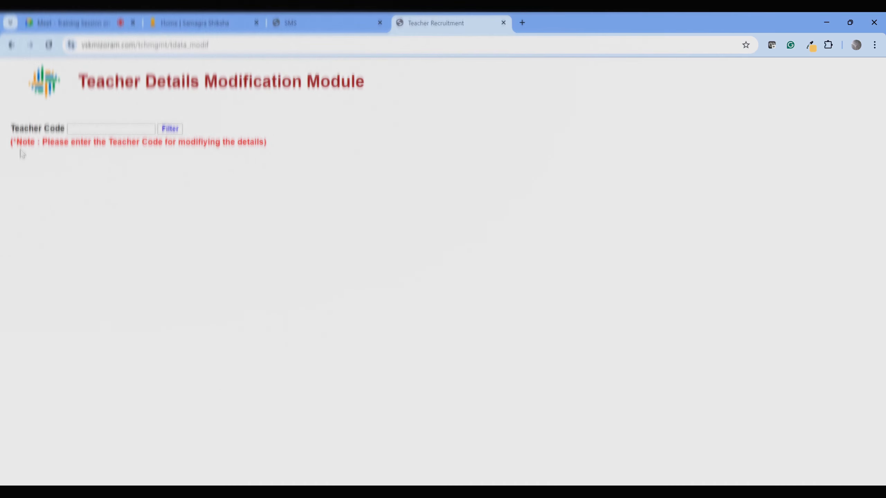
{"action": "left_click", "coordinate": [503, 23]}
{"action": "mouse_move", "coordinate": [117, 153]}
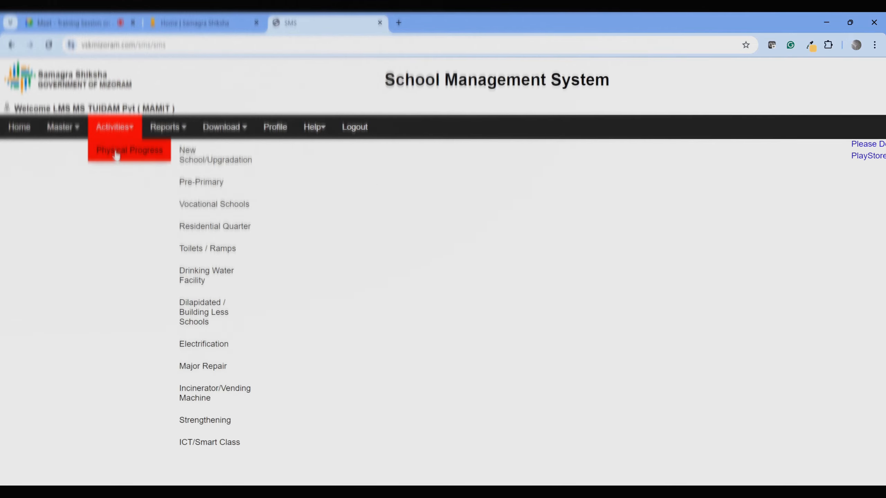
{"action": "mouse_move", "coordinate": [146, 150]}
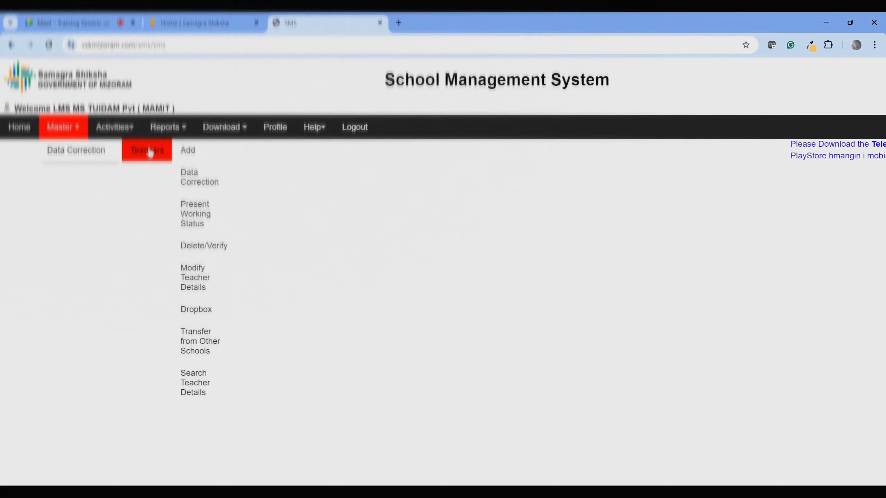
{"action": "left_click", "coordinate": [197, 177]}
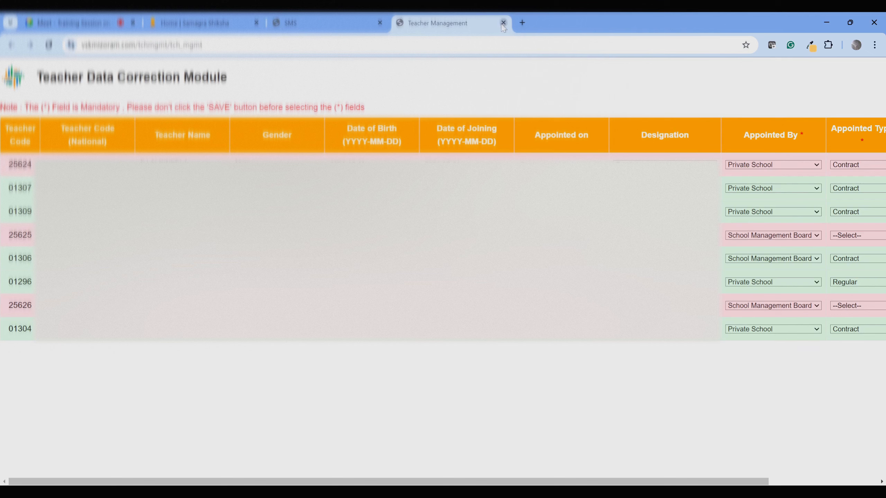
{"action": "left_click", "coordinate": [503, 23]}
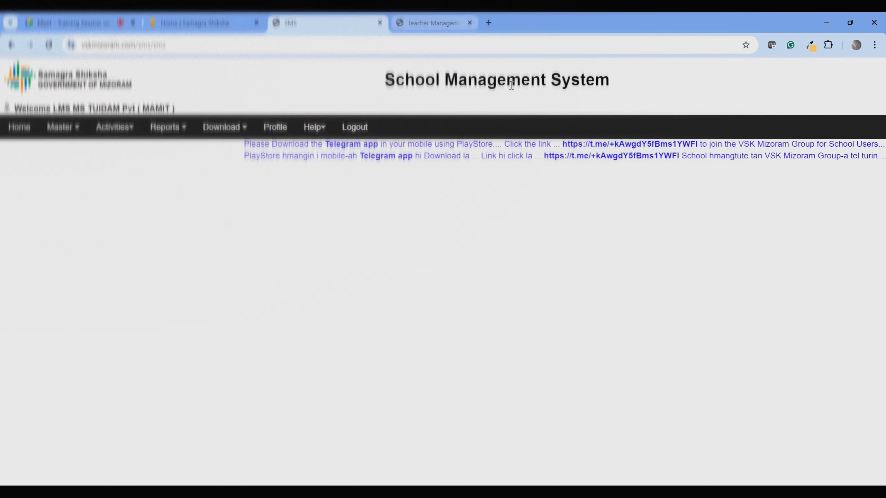
{"action": "mouse_move", "coordinate": [82, 153]}
{"action": "mouse_move", "coordinate": [135, 150]}
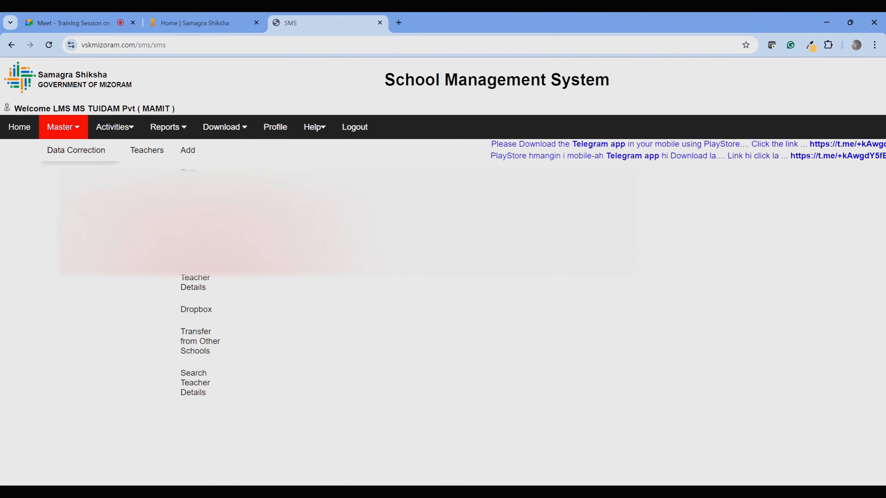
{"action": "left_click", "coordinate": [203, 230]}
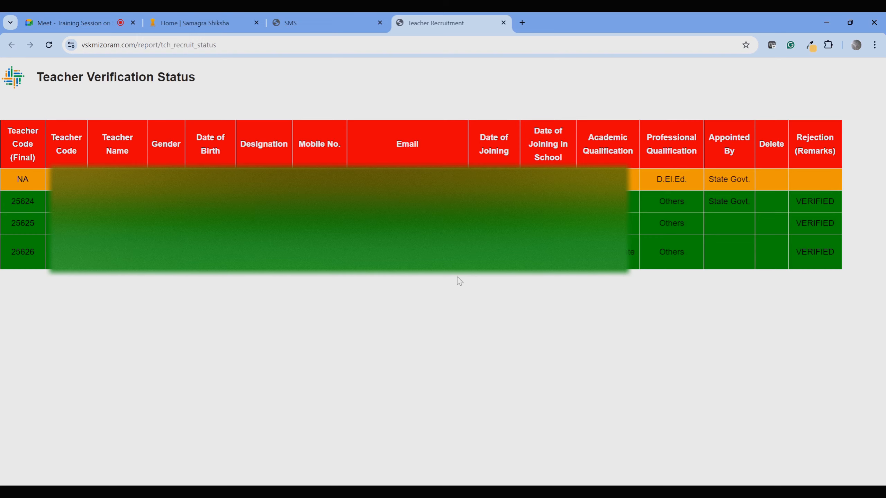
{"action": "left_click", "coordinate": [503, 23]}
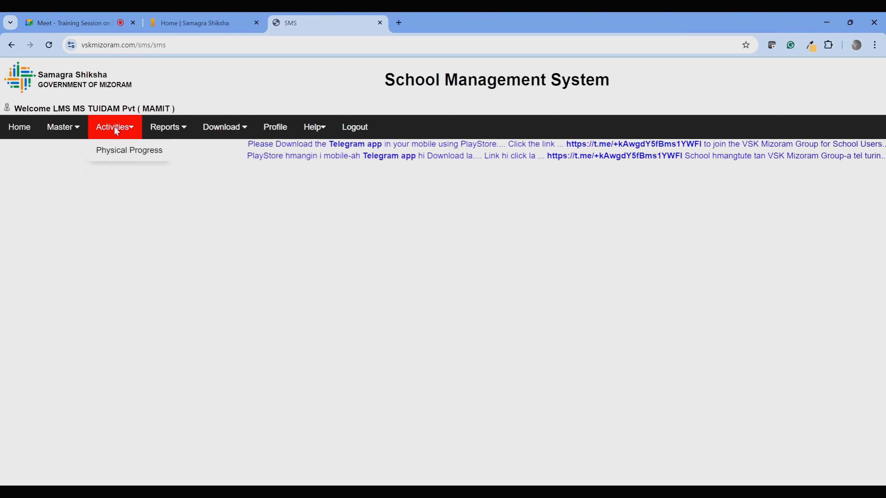
{"action": "mouse_move", "coordinate": [74, 126]}
{"action": "mouse_move", "coordinate": [85, 151]}
{"action": "mouse_move", "coordinate": [153, 151]}
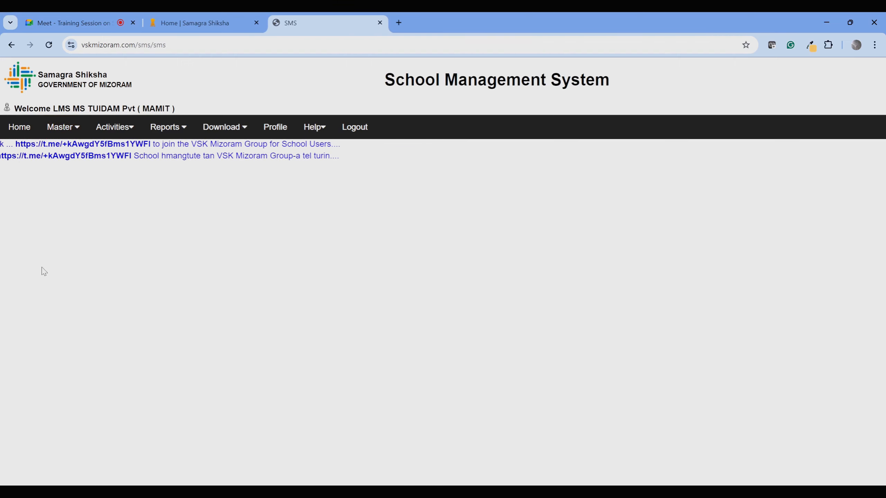
{"action": "mouse_move", "coordinate": [125, 120]}
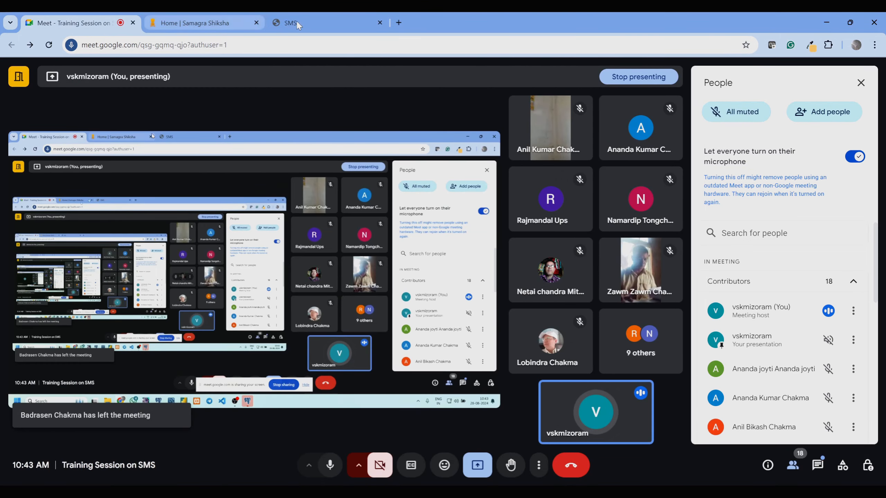
{"action": "left_click", "coordinate": [296, 21]}
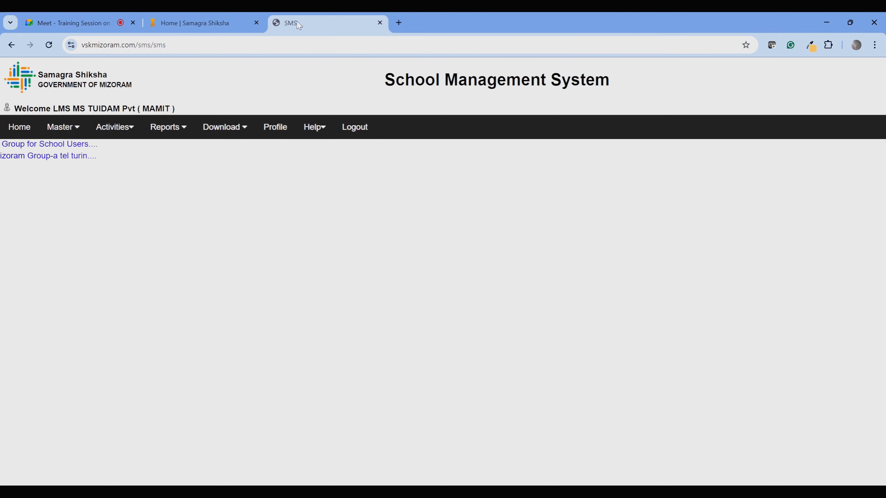
{"action": "mouse_move", "coordinate": [64, 134]}
{"action": "mouse_move", "coordinate": [113, 132]}
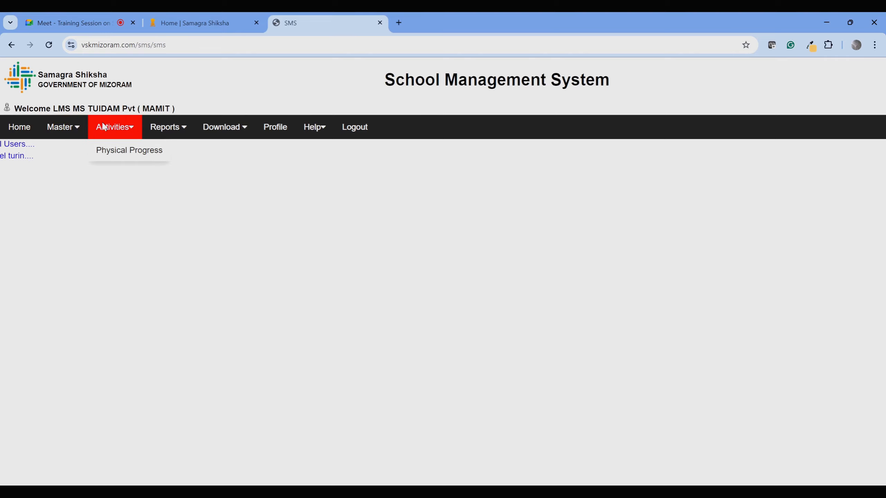
{"action": "mouse_move", "coordinate": [108, 150]}
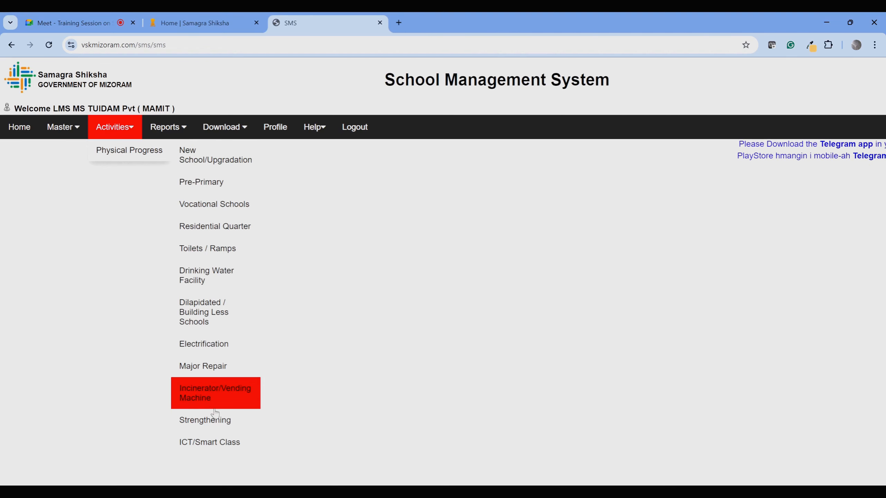
{"action": "mouse_move", "coordinate": [222, 437]}
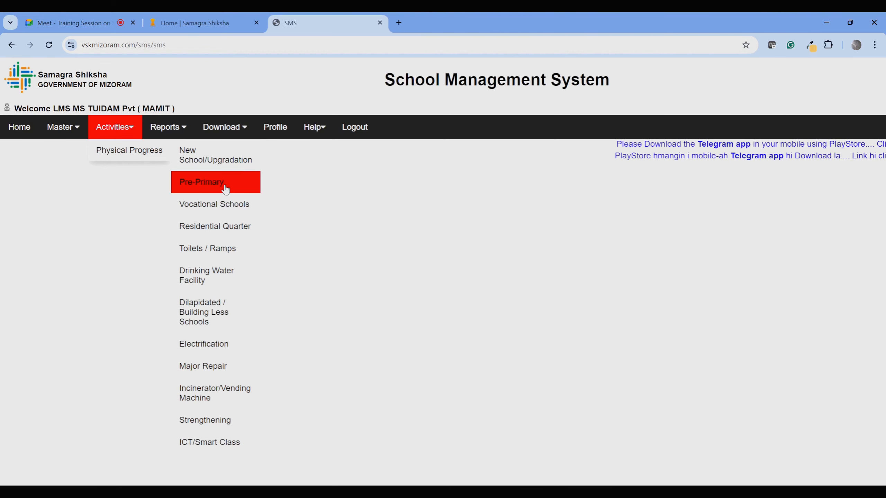
{"action": "mouse_move", "coordinate": [212, 246]}
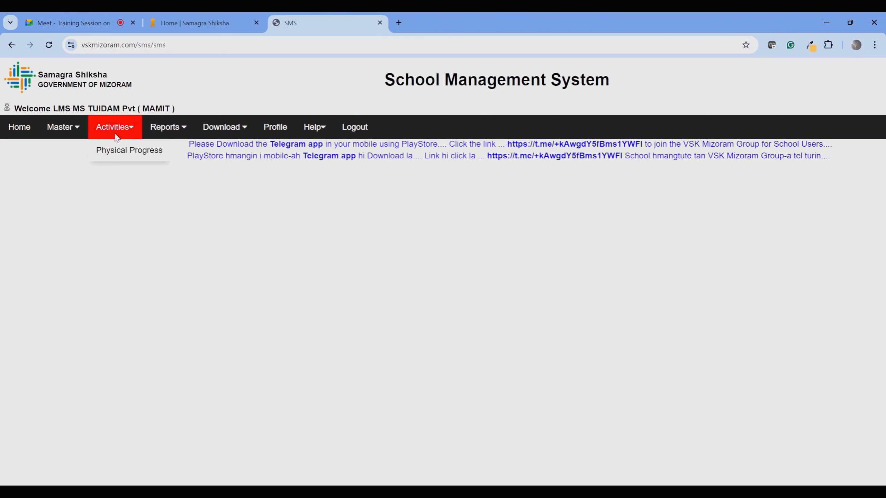
Log out, then sign in through #SMS with School Login as GOVT. TUIDAM HIGH SCHOOL.
{"action": "left_click", "coordinate": [362, 131]}
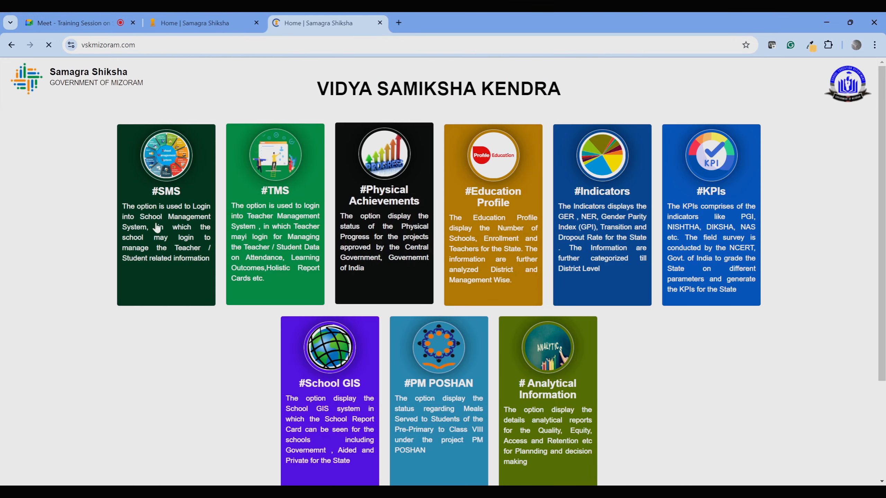
{"action": "left_click", "coordinate": [149, 206]}
{"action": "double_click", "coordinate": [537, 200]}
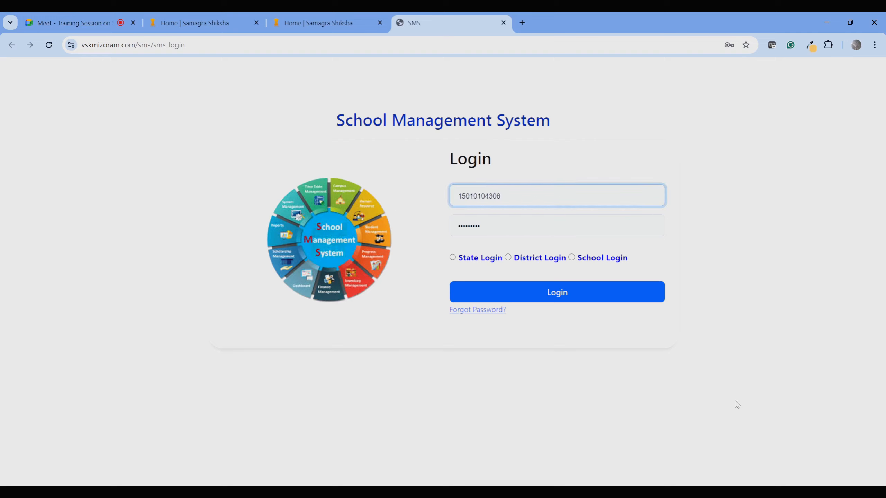
{"action": "key", "text": "Return"}
{"action": "left_click", "coordinate": [572, 258]}
{"action": "left_click", "coordinate": [571, 294]}
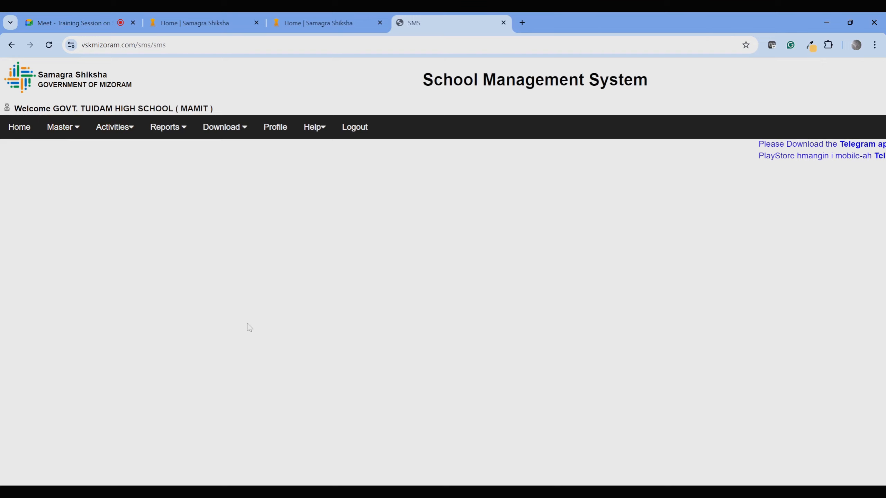
{"action": "mouse_move", "coordinate": [129, 150]}
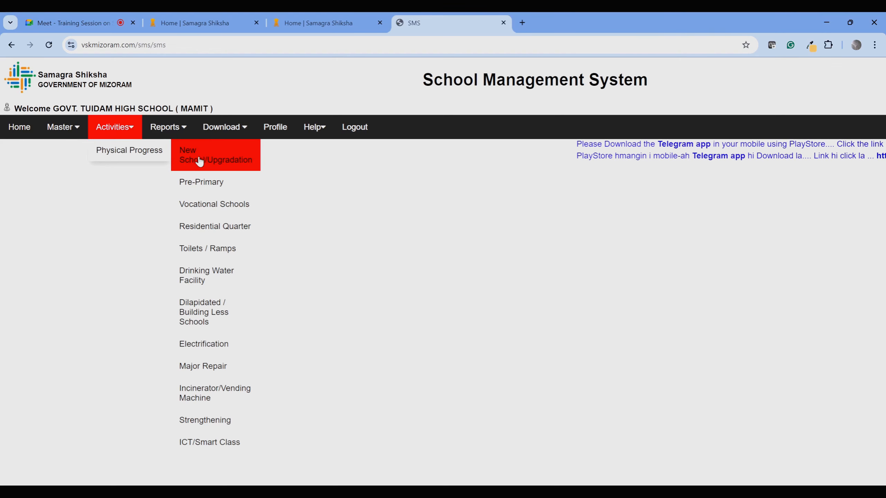
{"action": "left_click", "coordinate": [204, 161]}
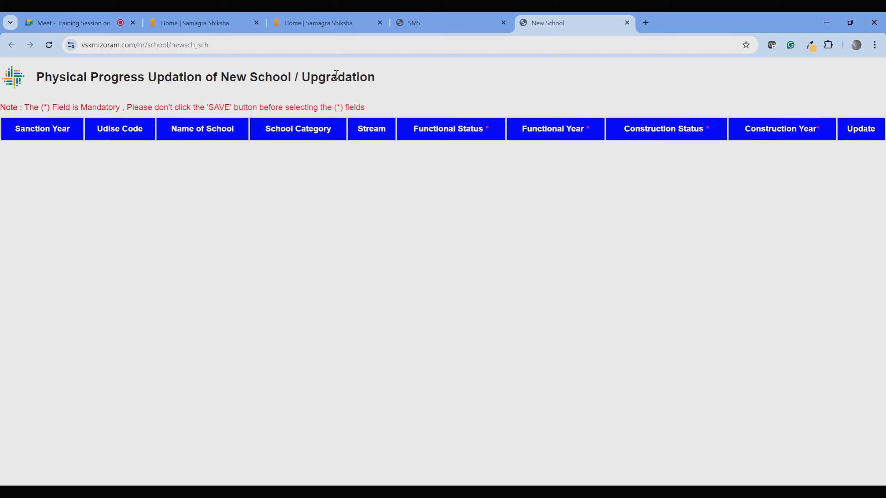
{"action": "left_click", "coordinate": [626, 23]}
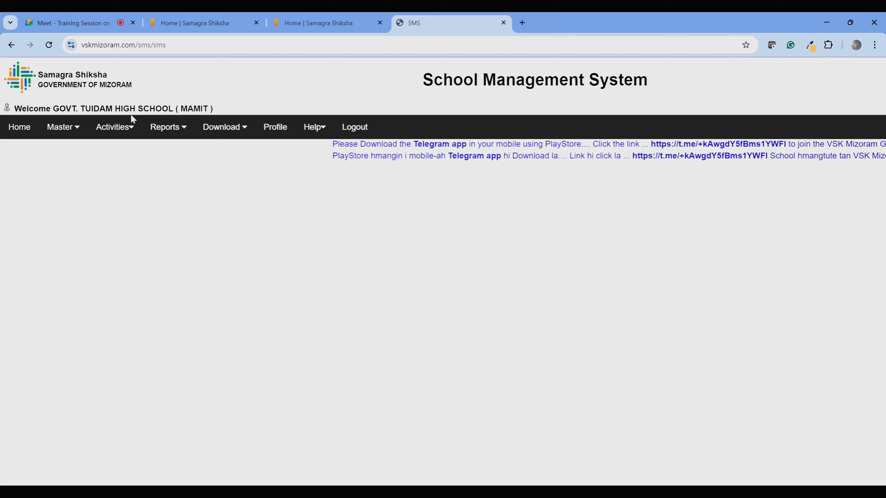
{"action": "mouse_move", "coordinate": [123, 151]}
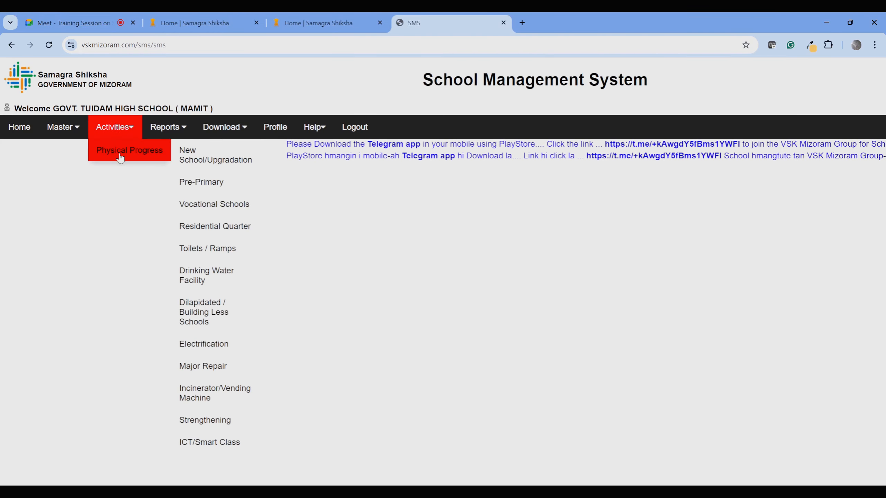
{"action": "left_click", "coordinate": [203, 183]}
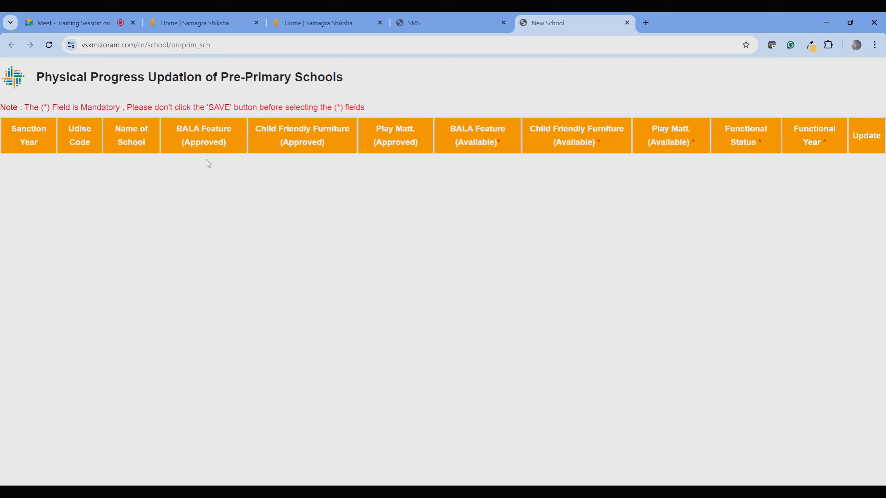
{"action": "left_click", "coordinate": [626, 23]}
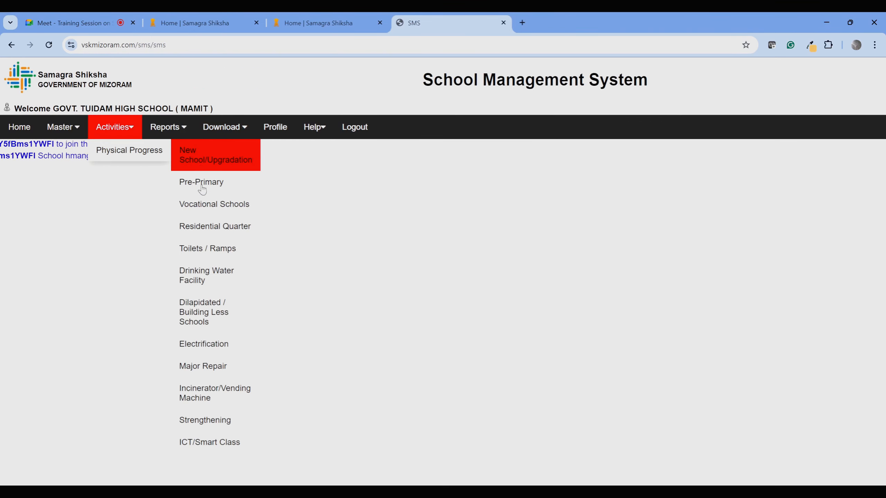
{"action": "mouse_move", "coordinate": [208, 212]}
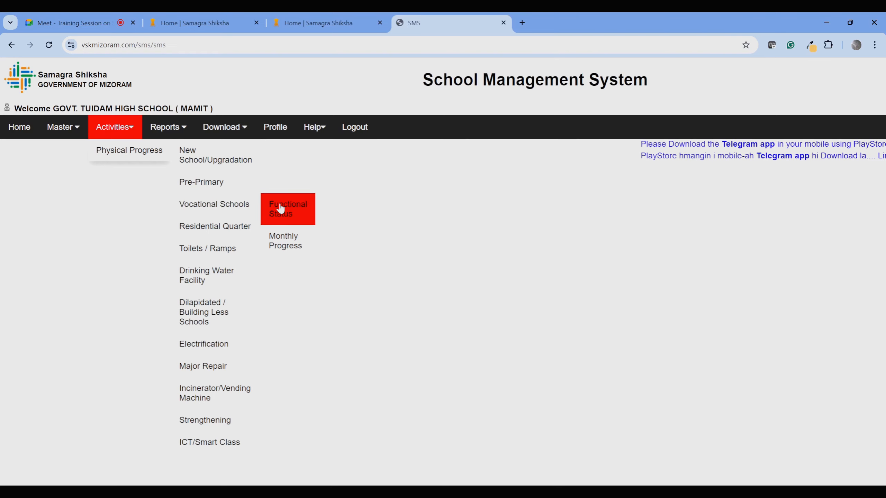
{"action": "left_click", "coordinate": [284, 209]}
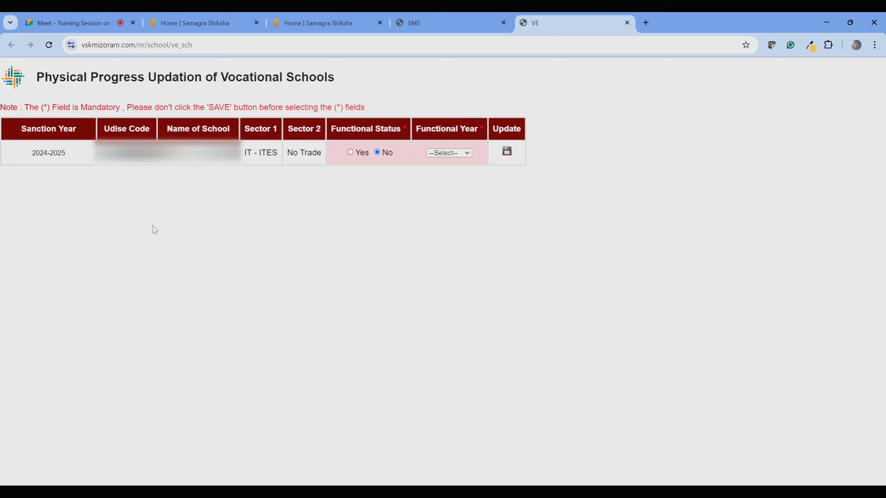
{"action": "double_click", "coordinate": [57, 153]}
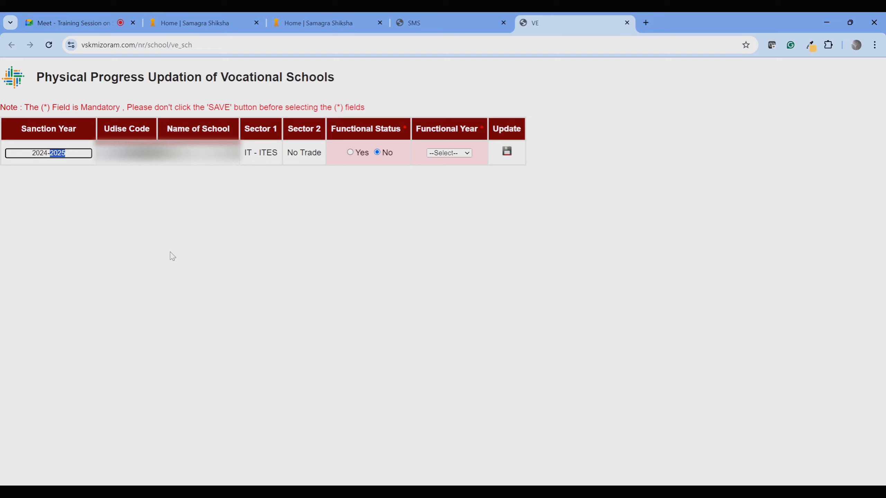
{"action": "left_click", "coordinate": [351, 152]}
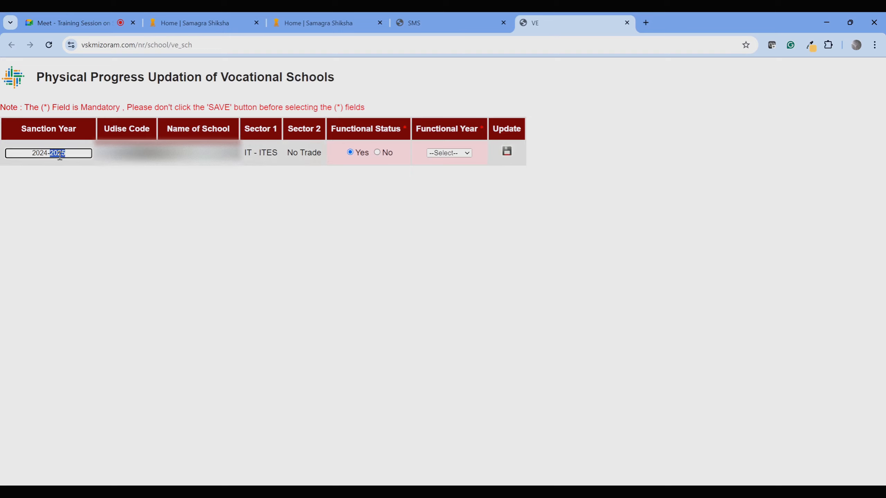
{"action": "left_click", "coordinate": [460, 155]}
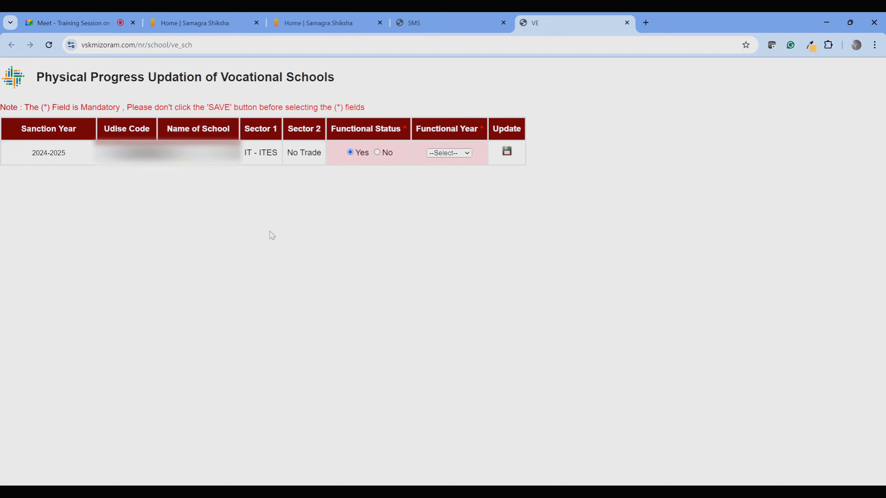
{"action": "left_click", "coordinate": [626, 22]}
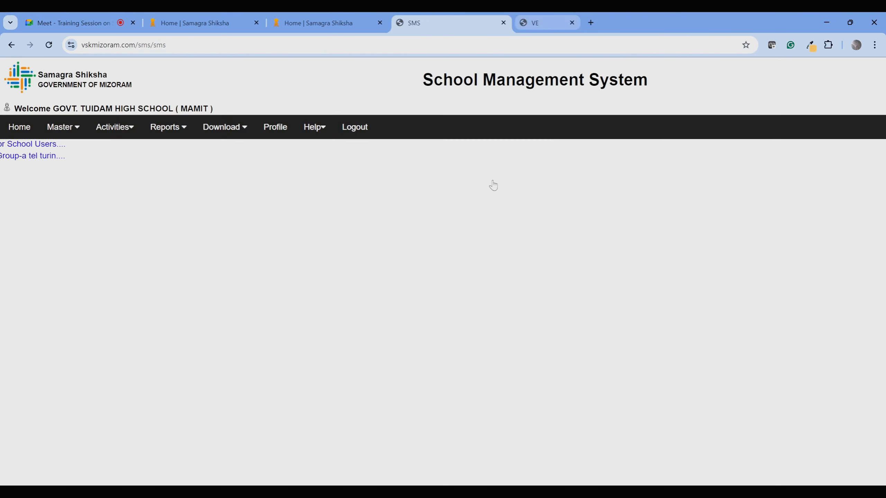
{"action": "mouse_move", "coordinate": [119, 130]}
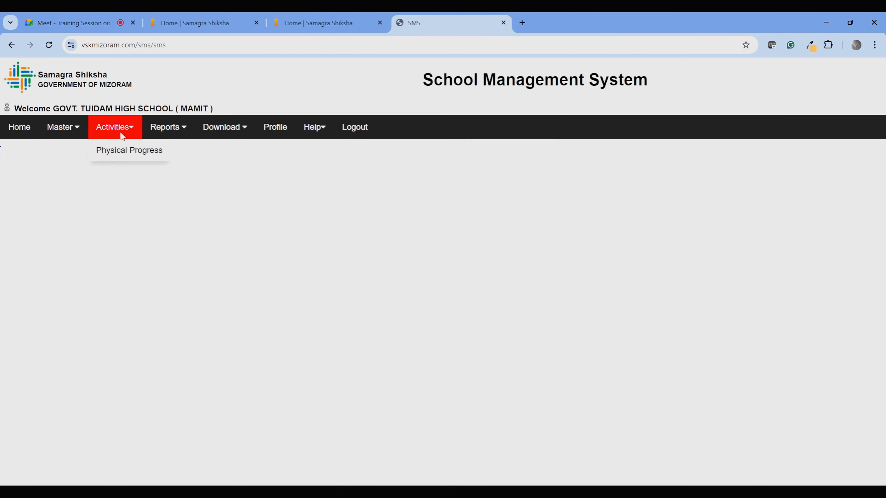
{"action": "mouse_move", "coordinate": [129, 150]}
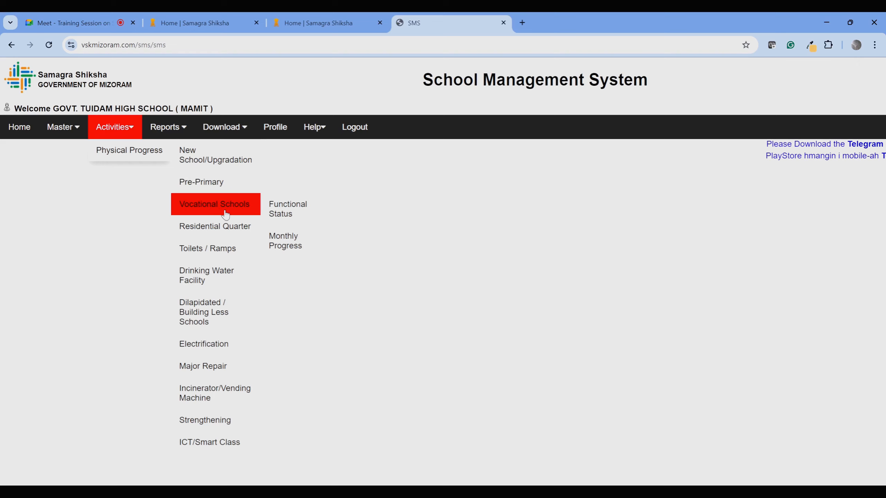
{"action": "left_click", "coordinate": [298, 245]}
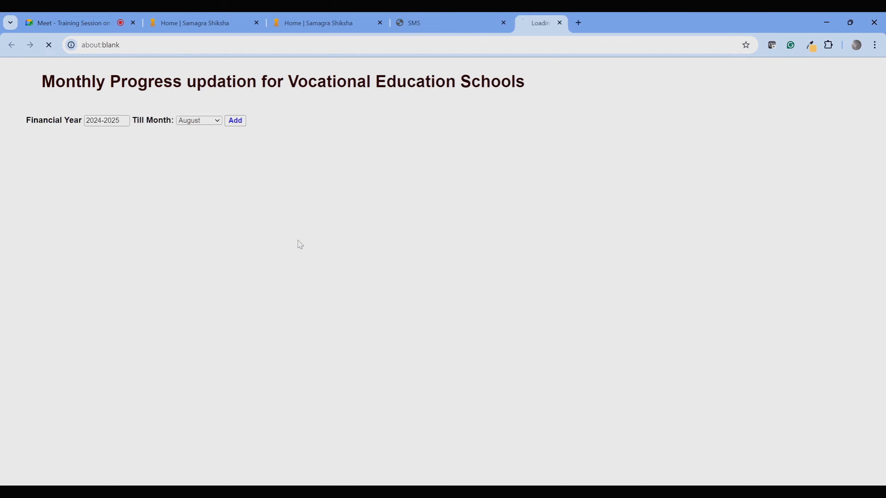
{"action": "left_click", "coordinate": [234, 121]}
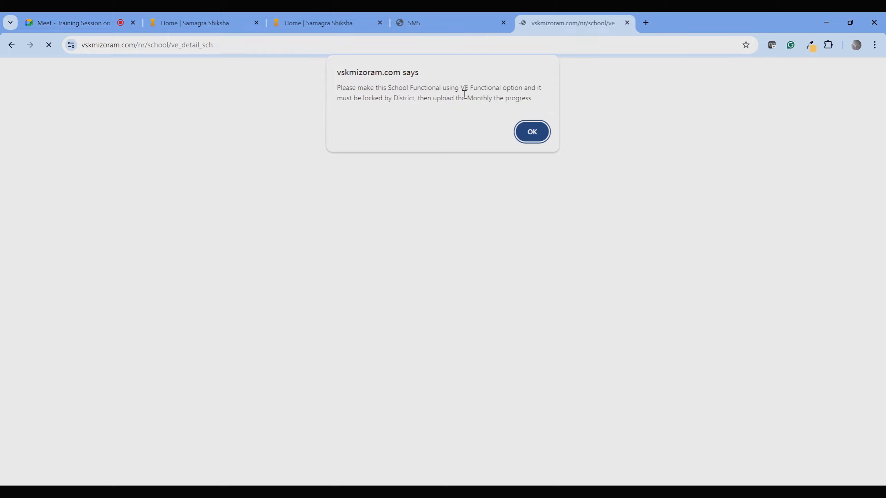
{"action": "left_click", "coordinate": [532, 132]}
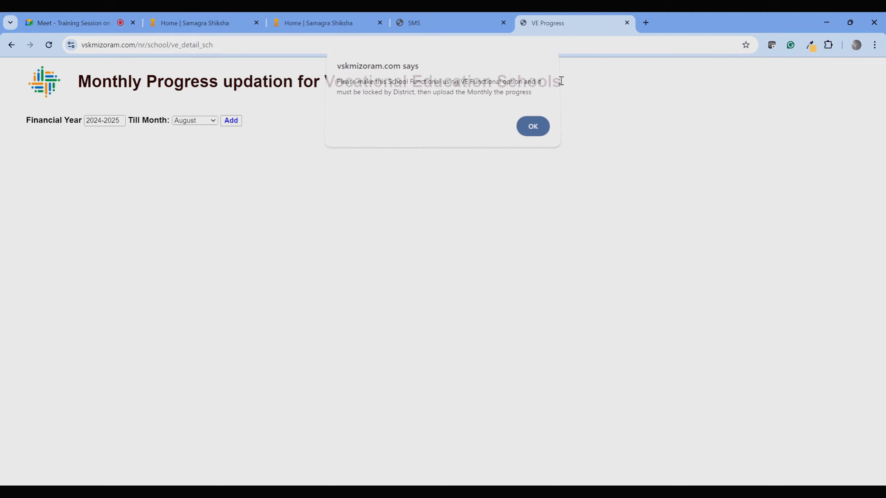
{"action": "left_click", "coordinate": [627, 22]}
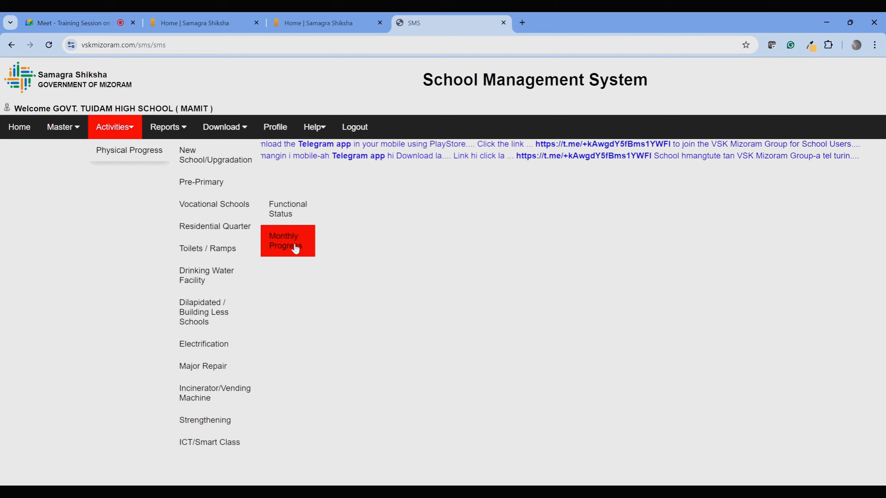
{"action": "left_click", "coordinate": [290, 241]}
{"action": "mouse_move", "coordinate": [121, 132]}
{"action": "mouse_move", "coordinate": [134, 150]}
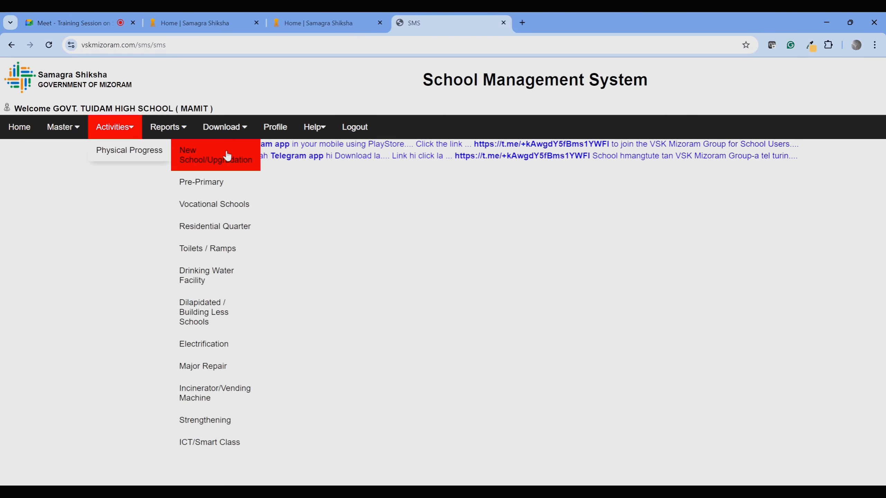
{"action": "mouse_move", "coordinate": [231, 208]}
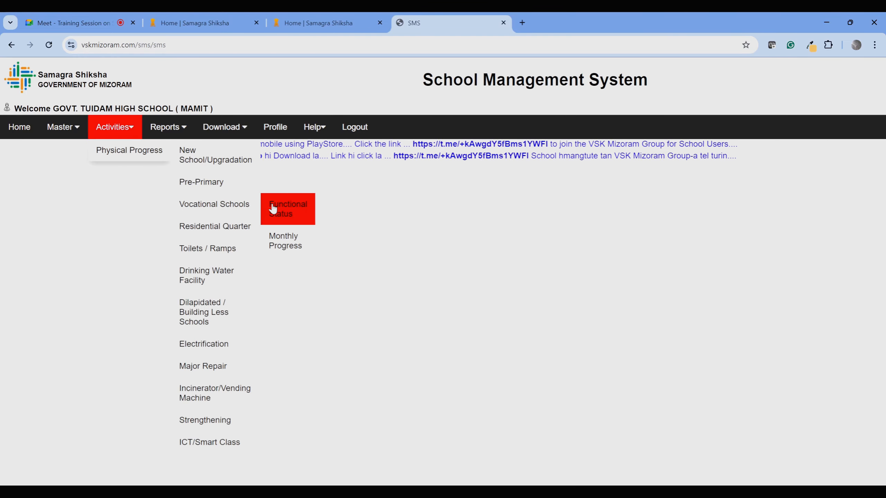
{"action": "left_click", "coordinate": [232, 233]}
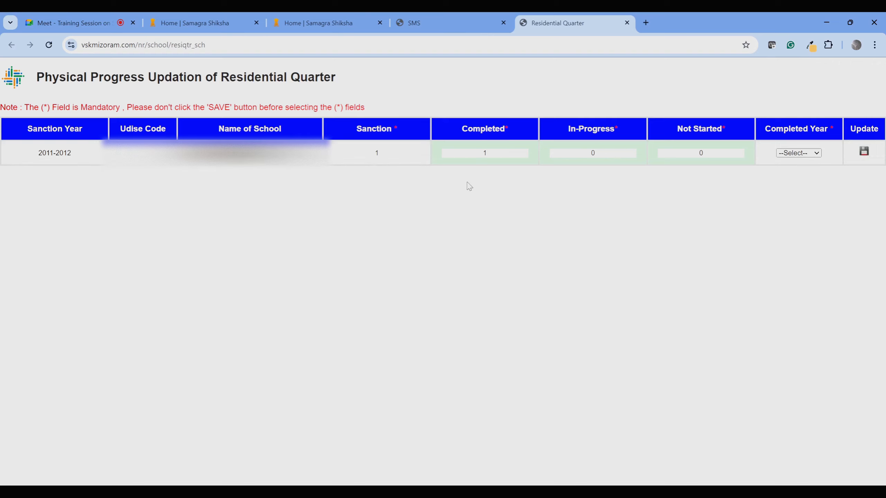
{"action": "left_click", "coordinate": [64, 153]}
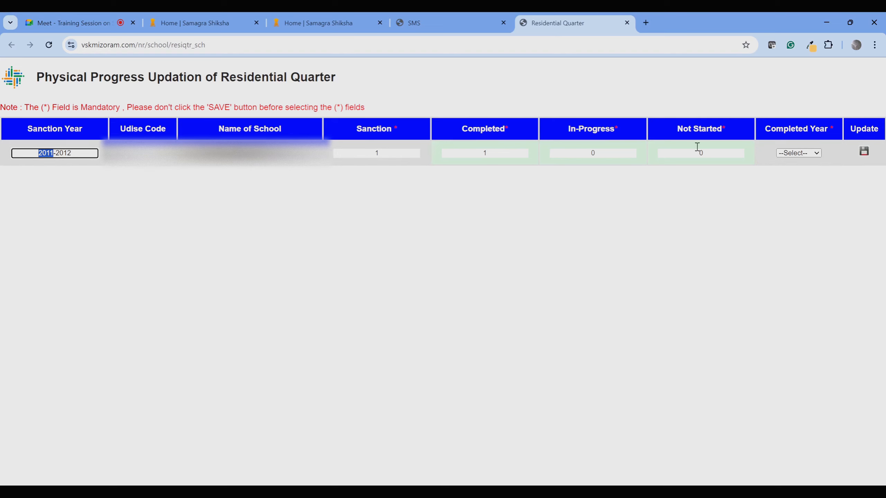
{"action": "left_click", "coordinate": [626, 22]}
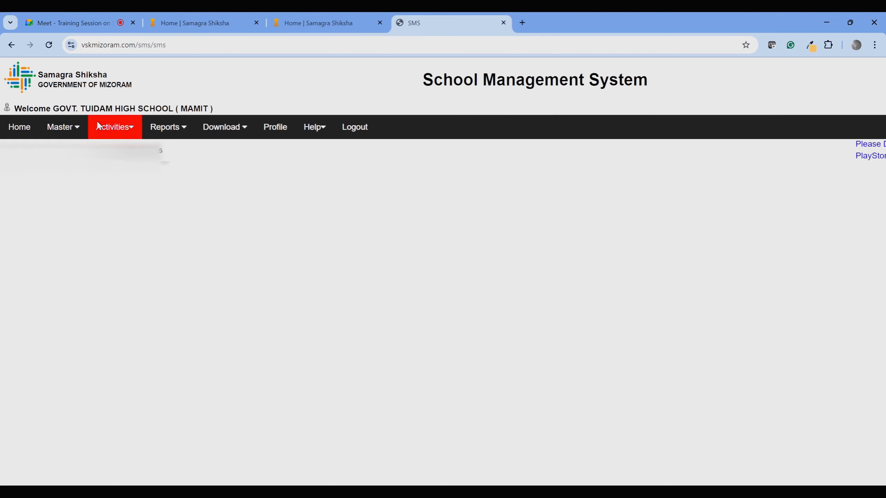
{"action": "left_click", "coordinate": [111, 127]}
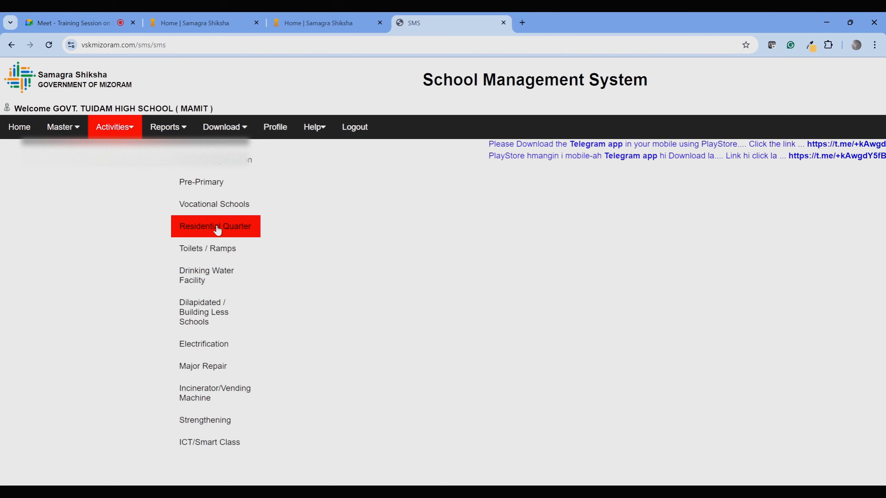
{"action": "mouse_move", "coordinate": [214, 257]}
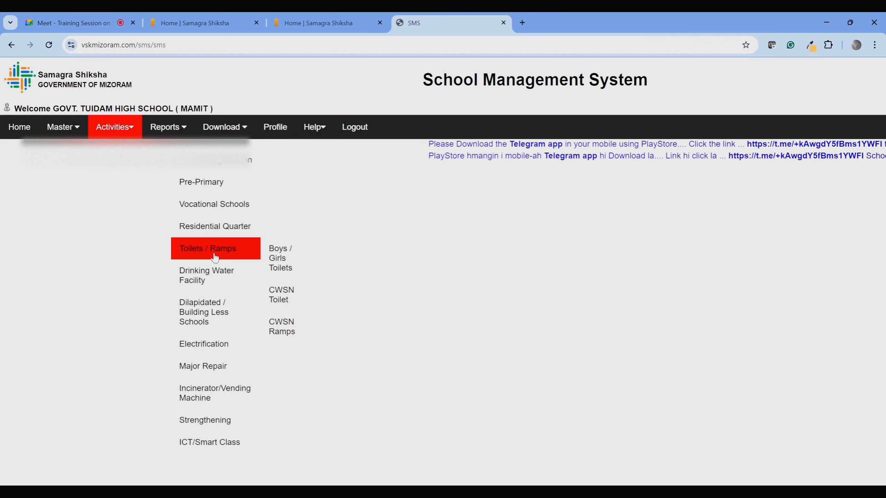
{"action": "left_click", "coordinate": [286, 256]}
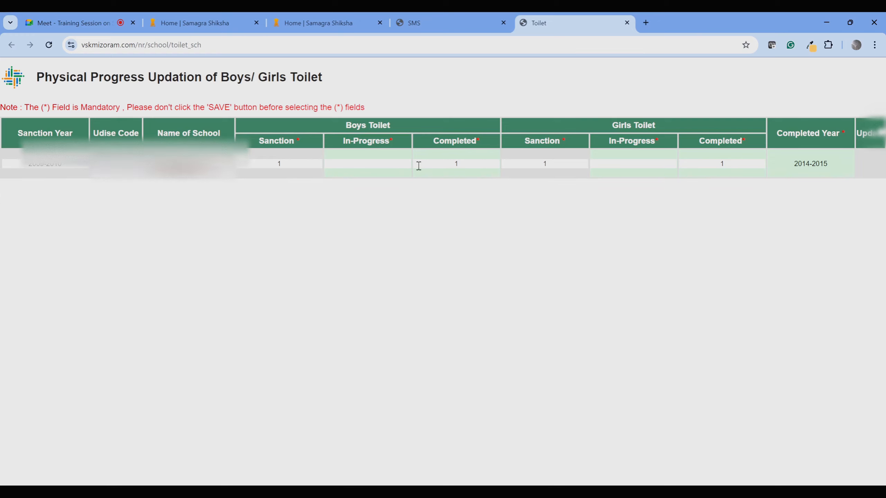
{"action": "left_click", "coordinate": [626, 24]}
{"action": "mouse_move", "coordinate": [137, 132]}
{"action": "mouse_move", "coordinate": [153, 150]}
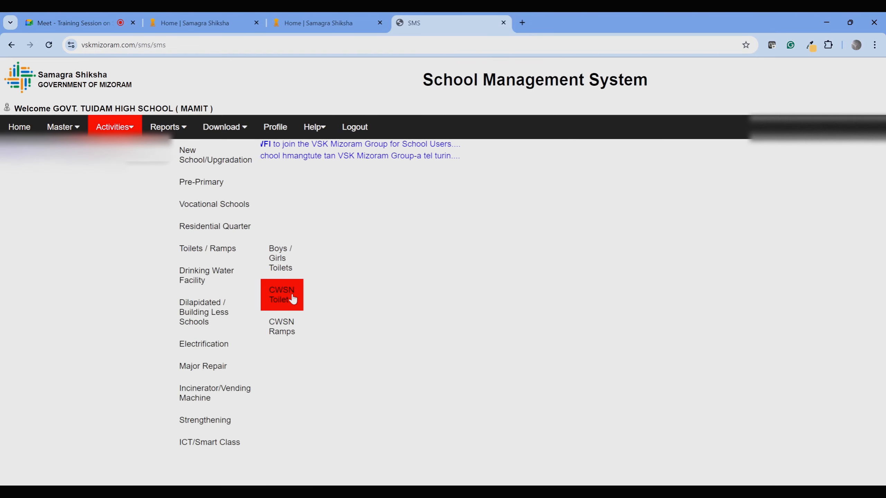
{"action": "left_click", "coordinate": [292, 298]}
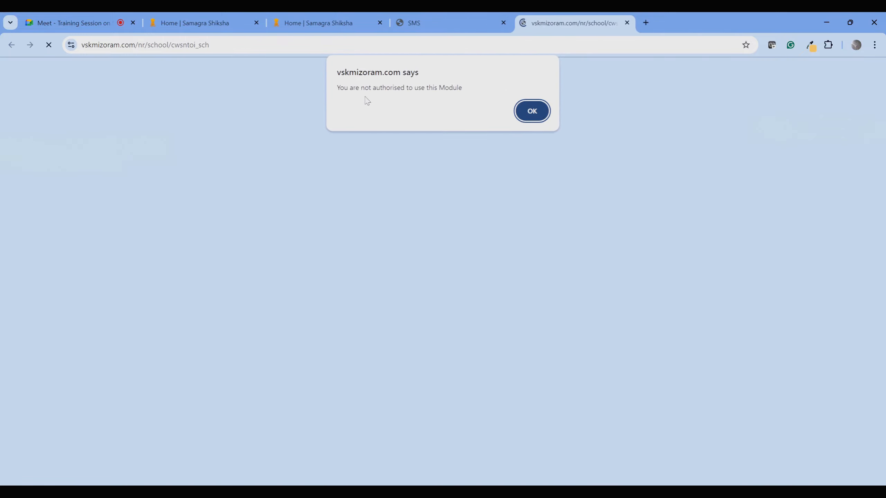
{"action": "left_click", "coordinate": [531, 112]}
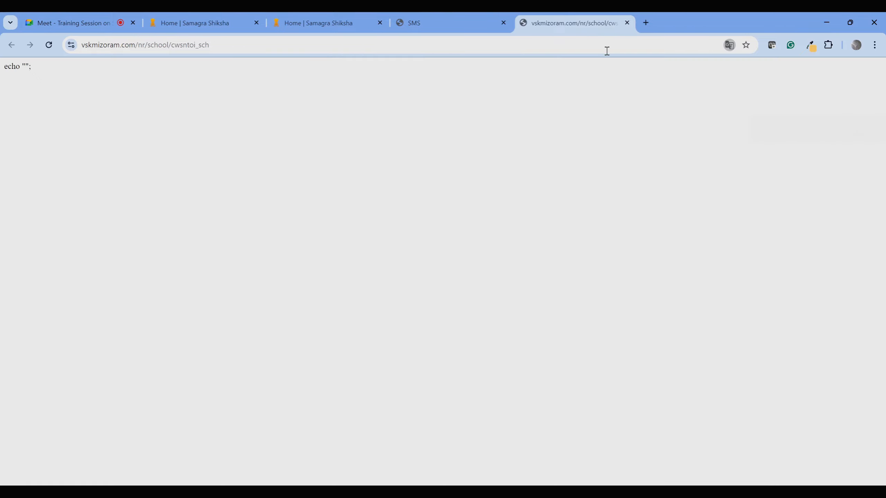
{"action": "left_click", "coordinate": [627, 23]}
{"action": "mouse_move", "coordinate": [118, 126]}
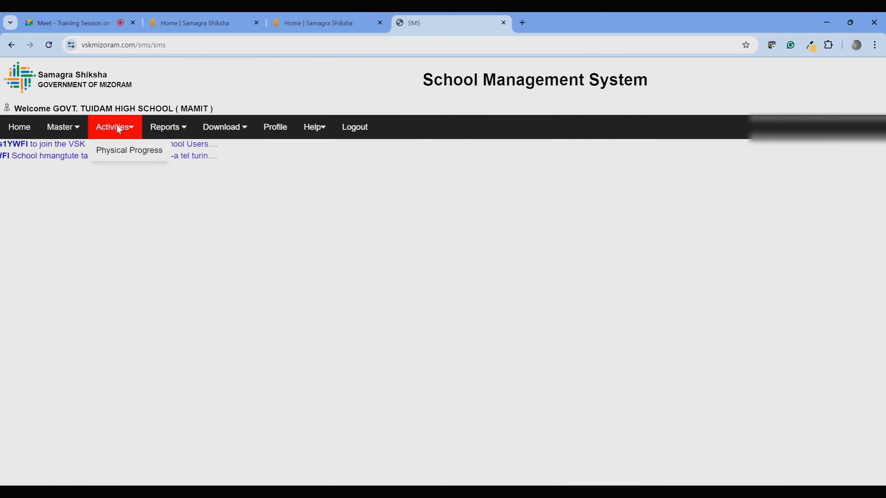
{"action": "mouse_move", "coordinate": [128, 150]}
{"action": "mouse_move", "coordinate": [241, 251]}
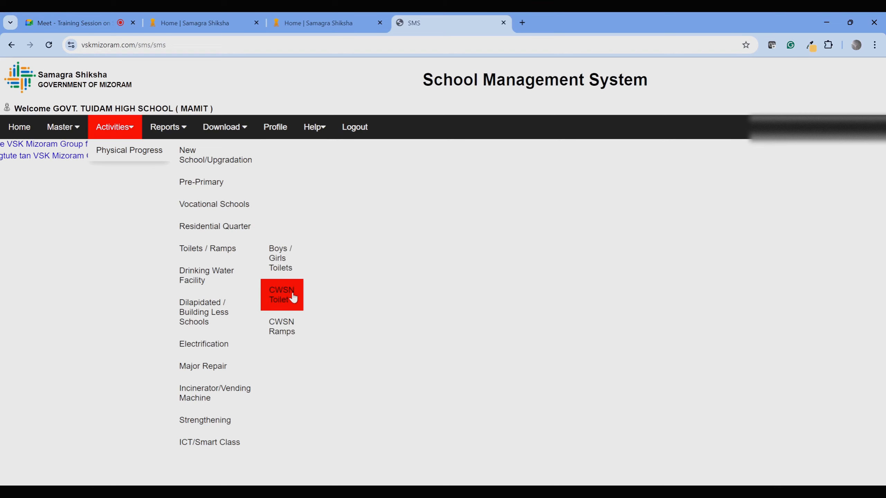
{"action": "left_click", "coordinate": [292, 331]}
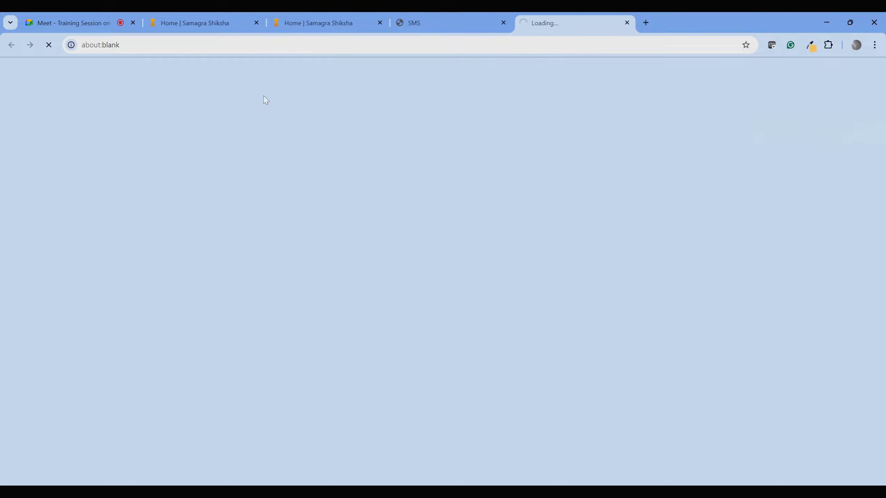
{"action": "left_click", "coordinate": [626, 23]}
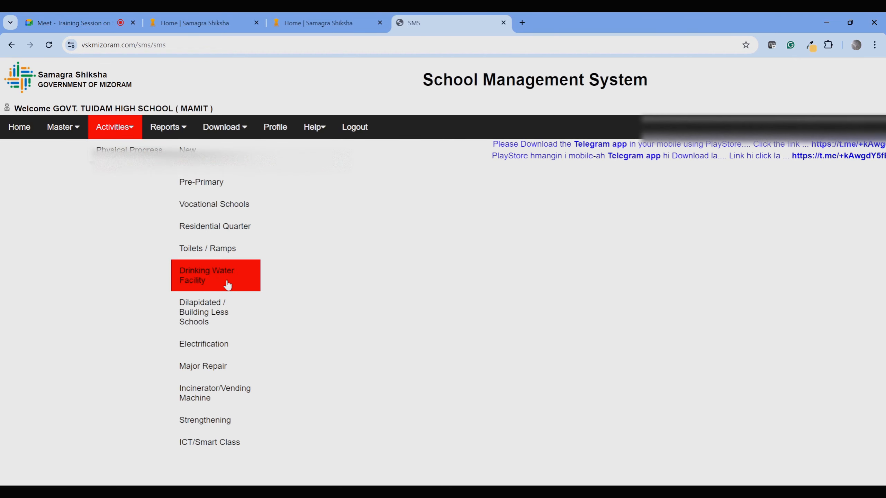
{"action": "left_click", "coordinate": [225, 289]}
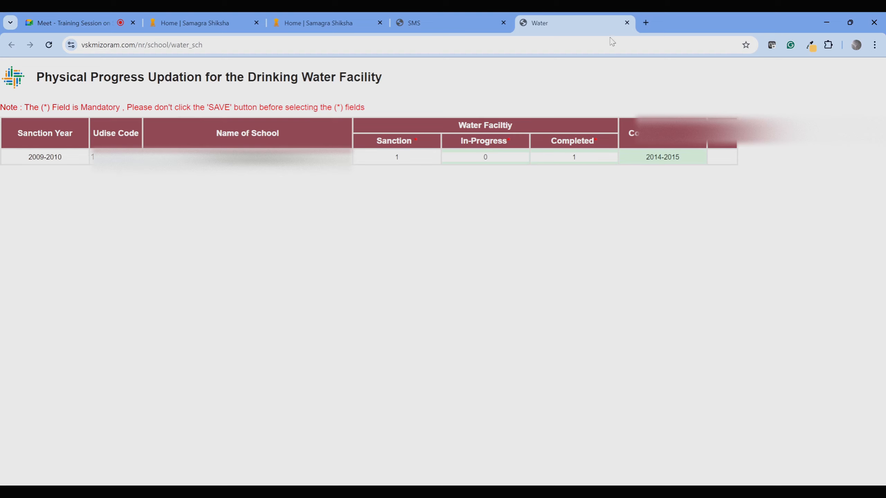
{"action": "left_click", "coordinate": [627, 23]}
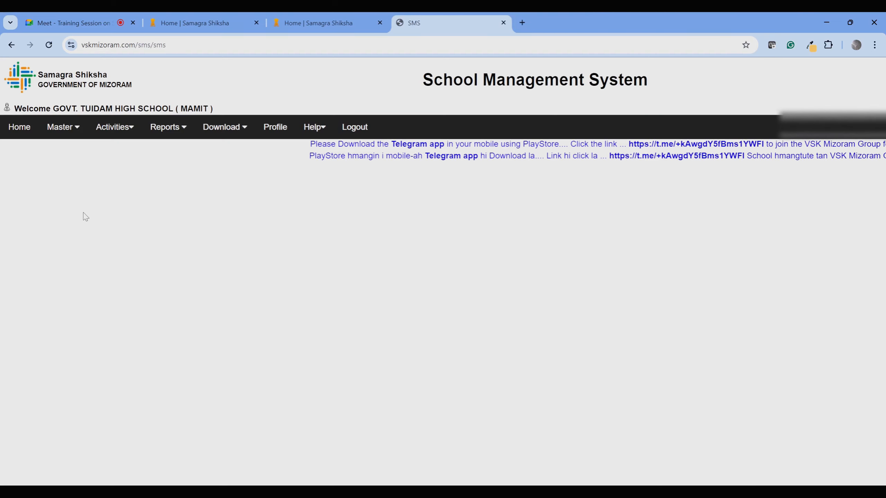
{"action": "left_click", "coordinate": [130, 129]}
{"action": "mouse_move", "coordinate": [130, 151]}
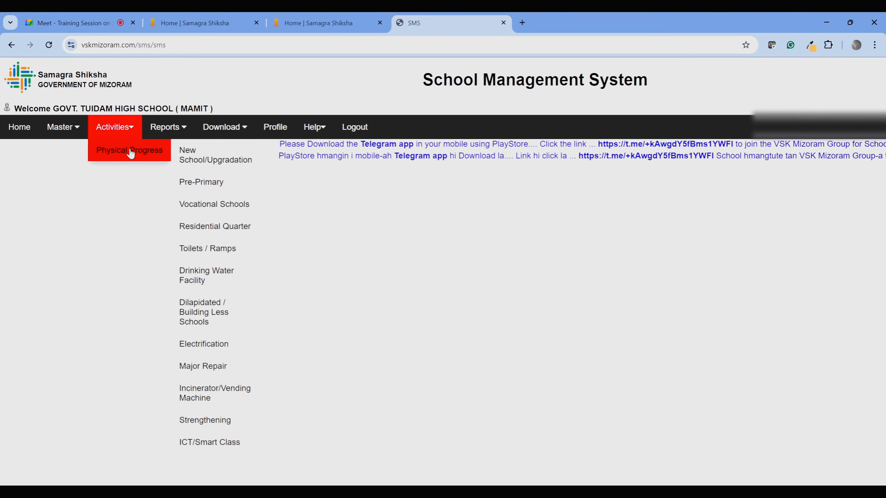
{"action": "left_click", "coordinate": [220, 318]}
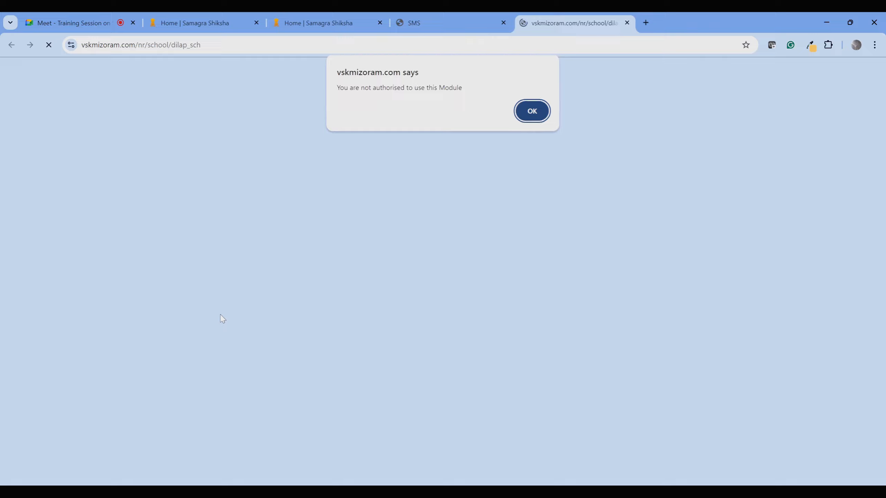
{"action": "left_click", "coordinate": [542, 119]}
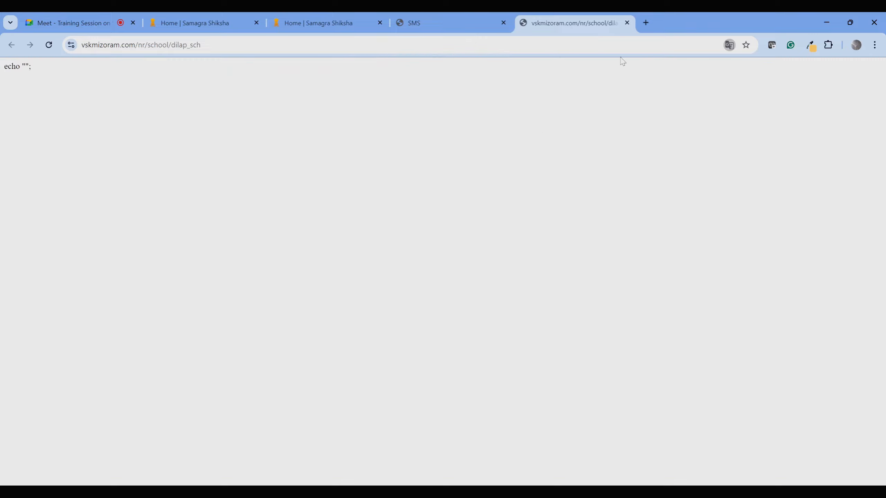
{"action": "left_click", "coordinate": [626, 23]}
{"action": "mouse_move", "coordinate": [115, 127]}
{"action": "mouse_move", "coordinate": [129, 150]}
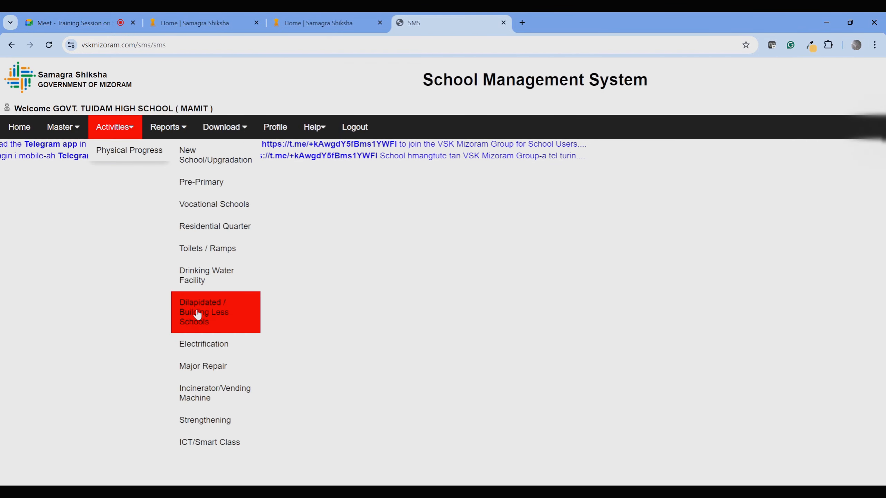
{"action": "left_click", "coordinate": [212, 349]}
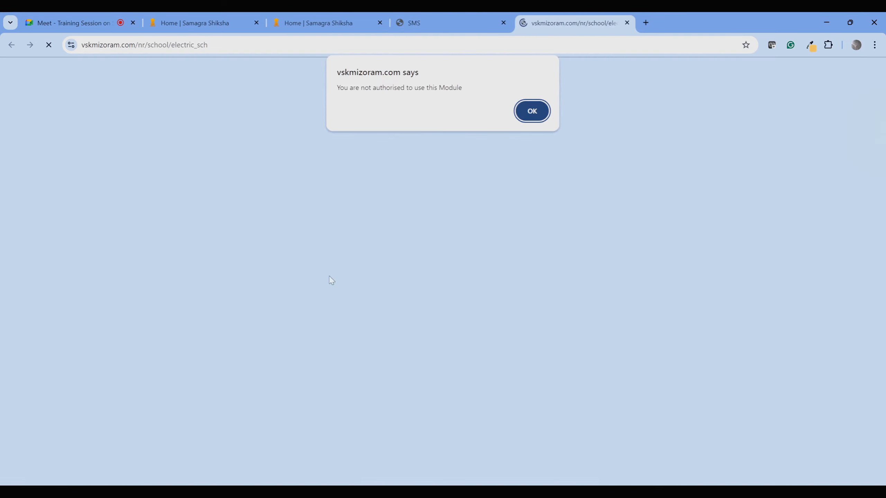
{"action": "left_click", "coordinate": [528, 112]}
{"action": "left_click", "coordinate": [626, 23]}
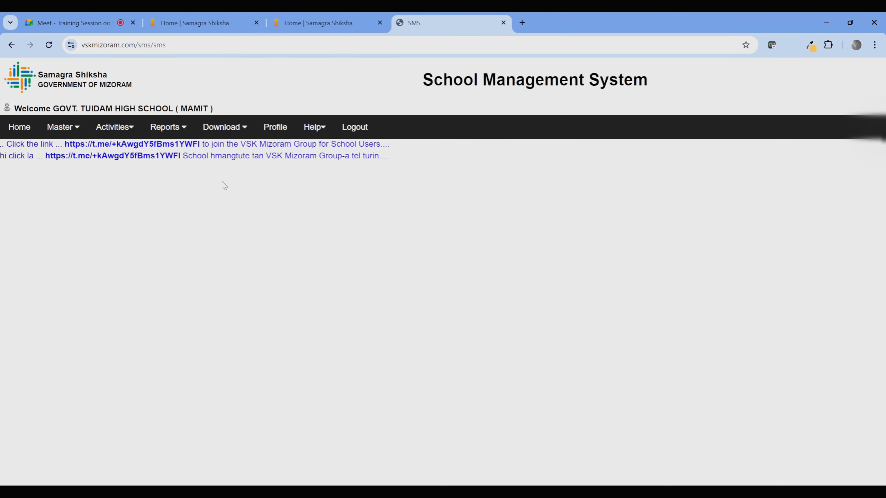
{"action": "mouse_move", "coordinate": [115, 127]}
{"action": "mouse_move", "coordinate": [129, 150]}
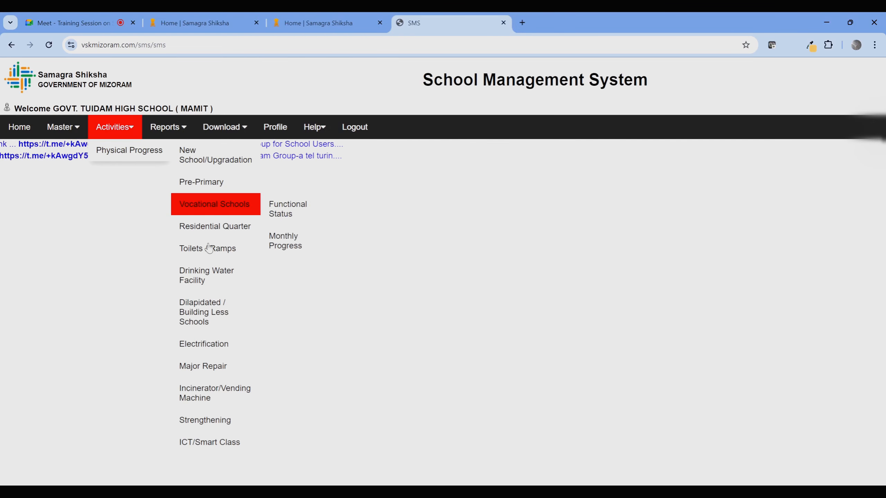
{"action": "left_click", "coordinate": [205, 402]}
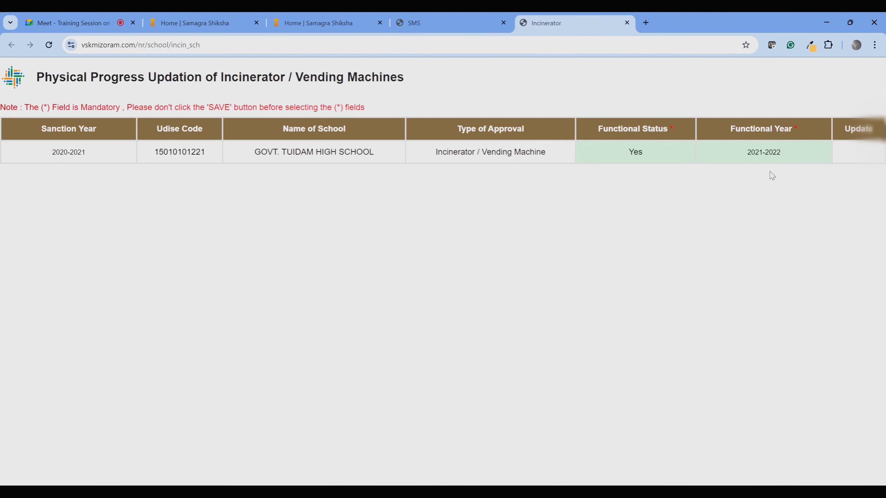
{"action": "left_click", "coordinate": [627, 22]}
{"action": "mouse_move", "coordinate": [123, 159]}
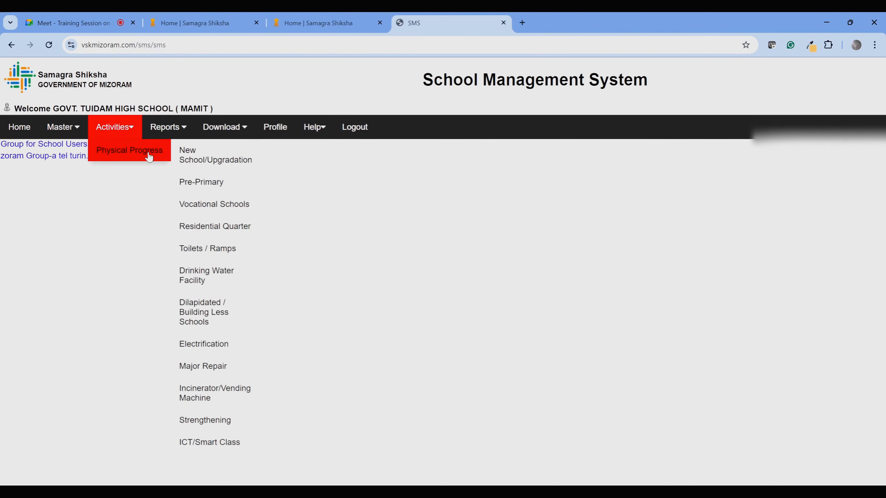
{"action": "left_click", "coordinate": [216, 367]}
{"action": "left_click", "coordinate": [530, 112]}
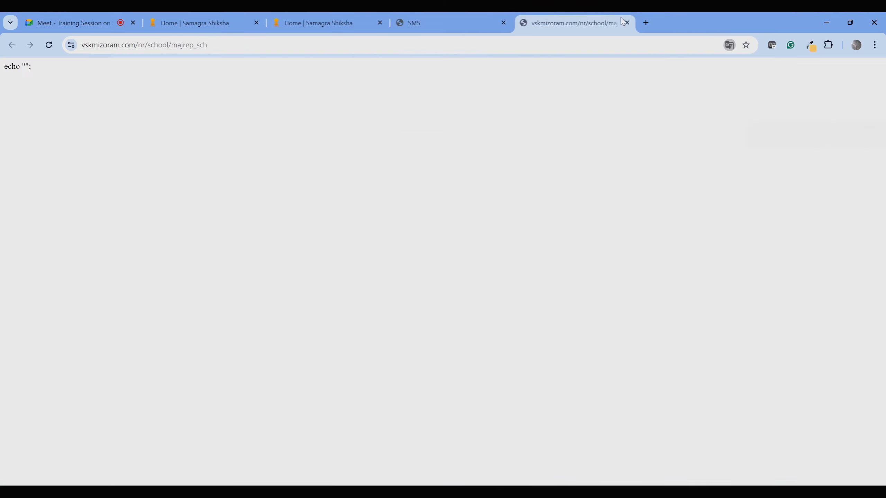
{"action": "left_click", "coordinate": [627, 22]}
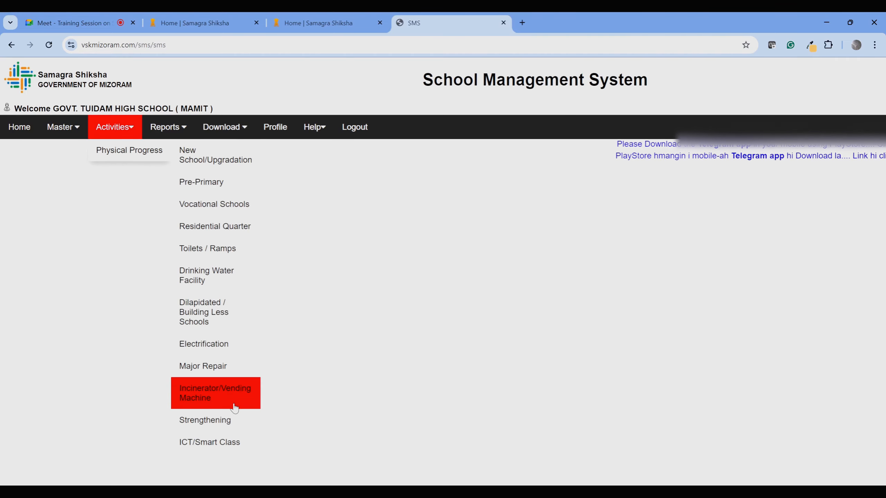
{"action": "mouse_move", "coordinate": [232, 432]}
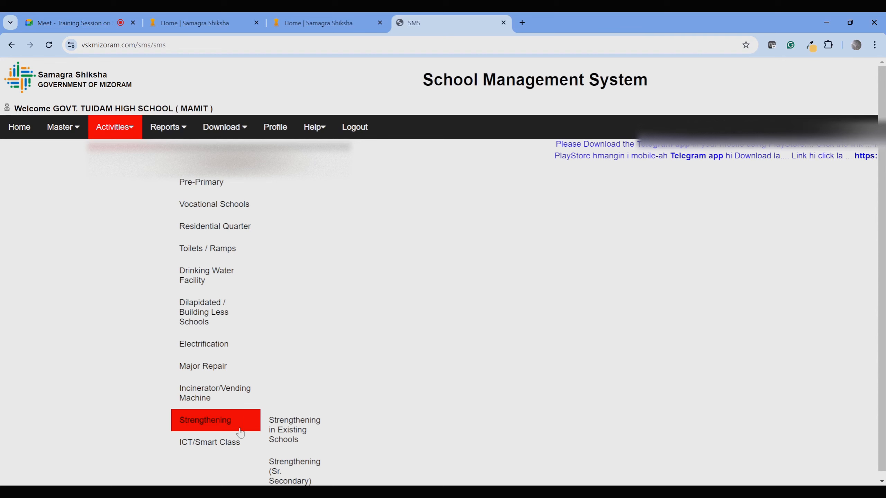
{"action": "left_click", "coordinate": [282, 430]}
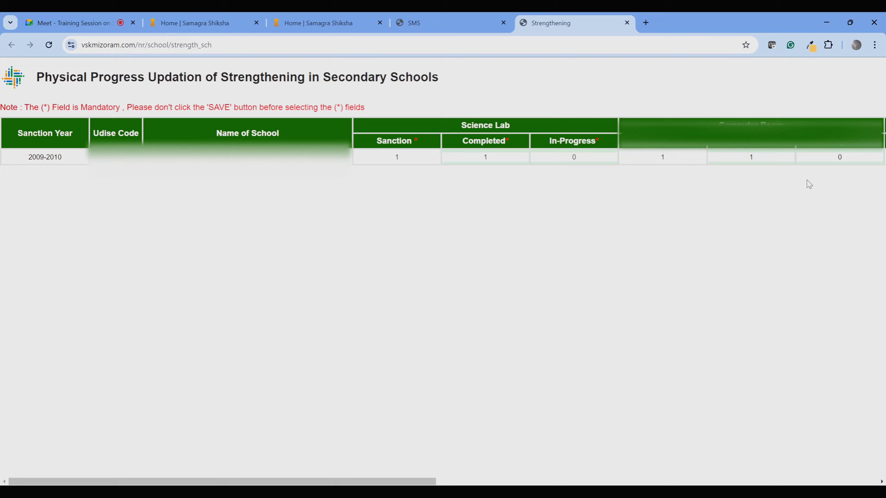
{"action": "left_click_drag", "start_coordinate": [321, 483], "coordinate": [223, 443]}
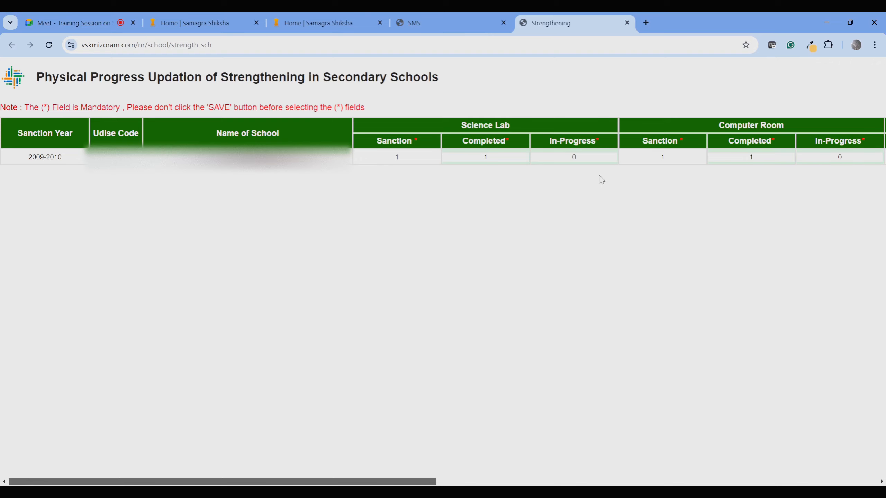
{"action": "left_click", "coordinate": [626, 23]}
{"action": "left_click", "coordinate": [115, 127]}
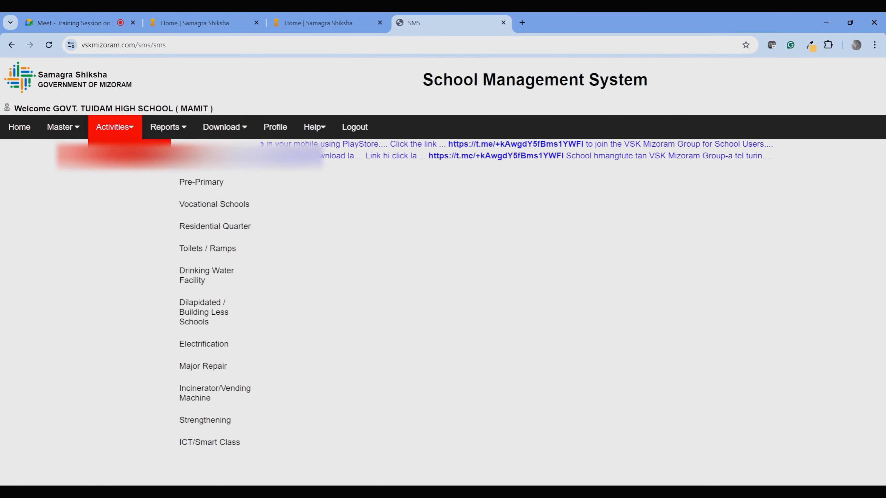
{"action": "mouse_move", "coordinate": [214, 448]}
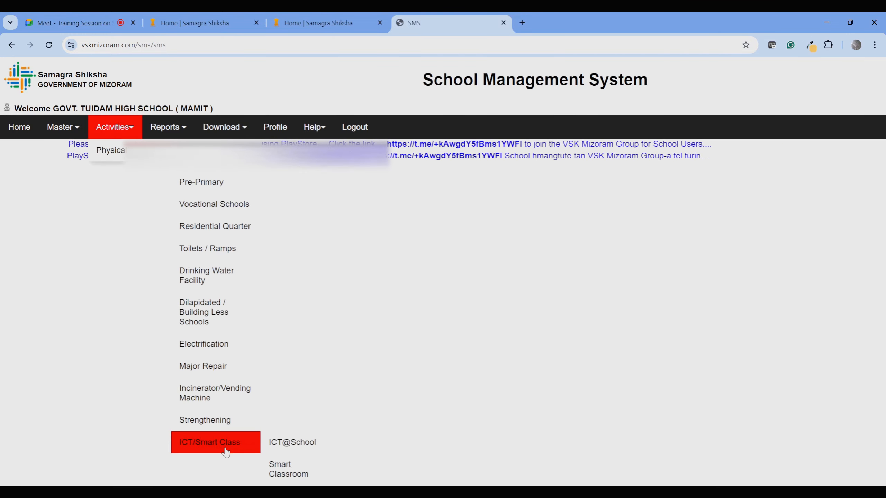
{"action": "left_click", "coordinate": [292, 443]}
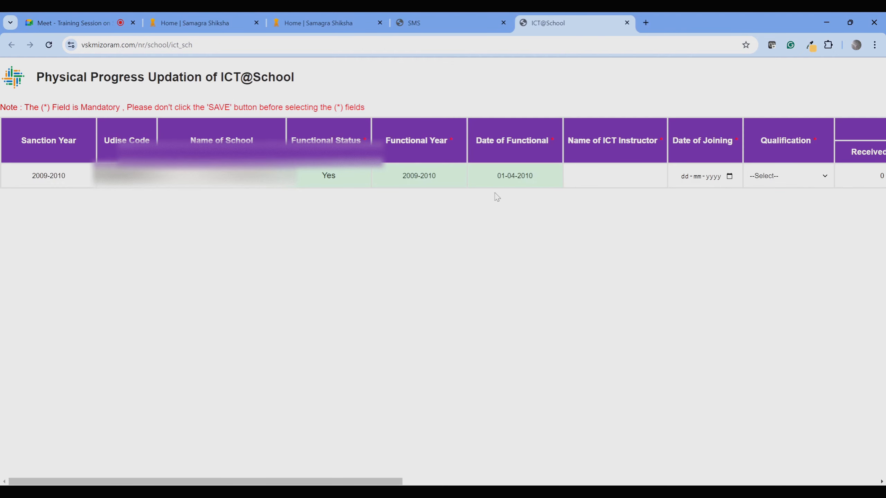
{"action": "left_click_drag", "start_coordinate": [94, 481], "coordinate": [258, 483]}
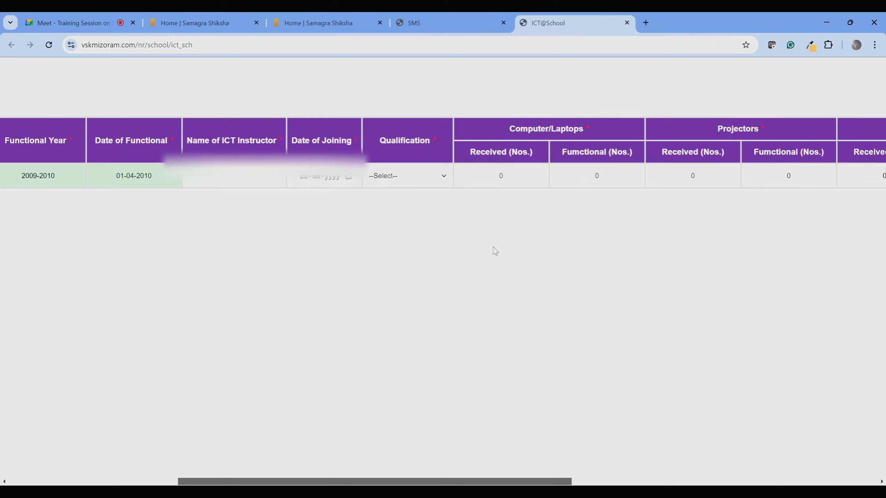
{"action": "left_click", "coordinate": [229, 176]}
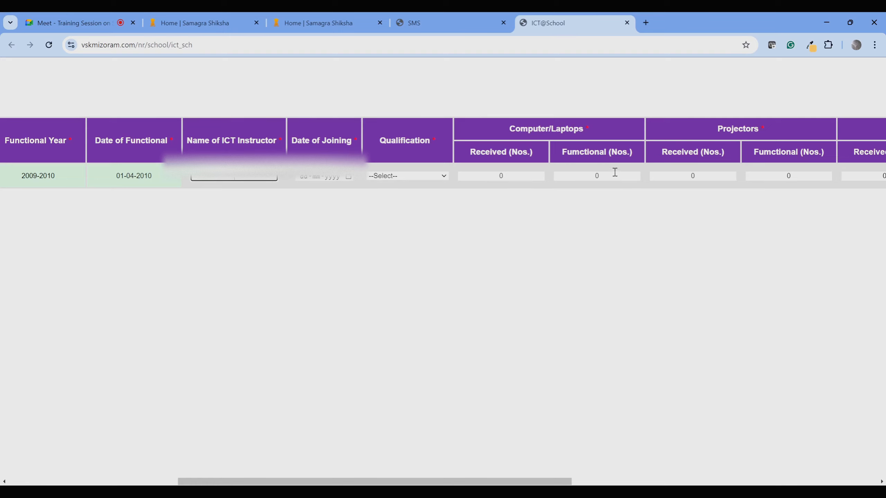
{"action": "left_click_drag", "start_coordinate": [564, 482], "coordinate": [220, 484]}
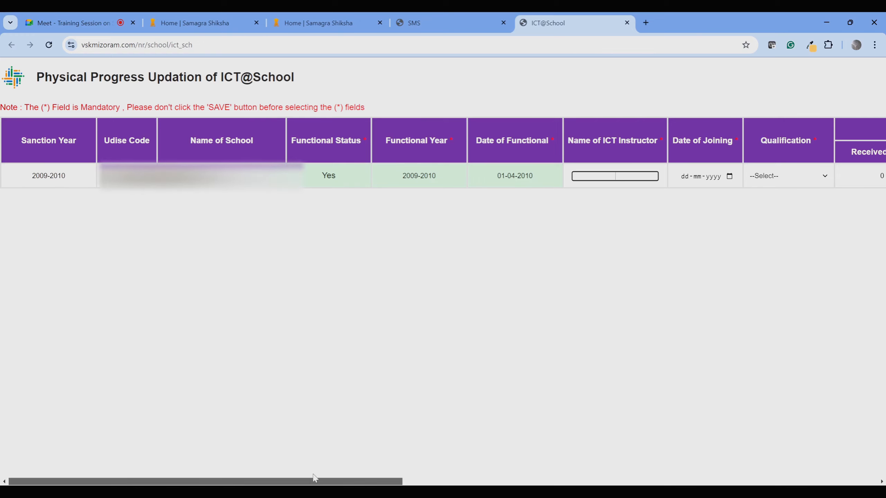
{"action": "left_click_drag", "start_coordinate": [315, 478], "coordinate": [819, 462]}
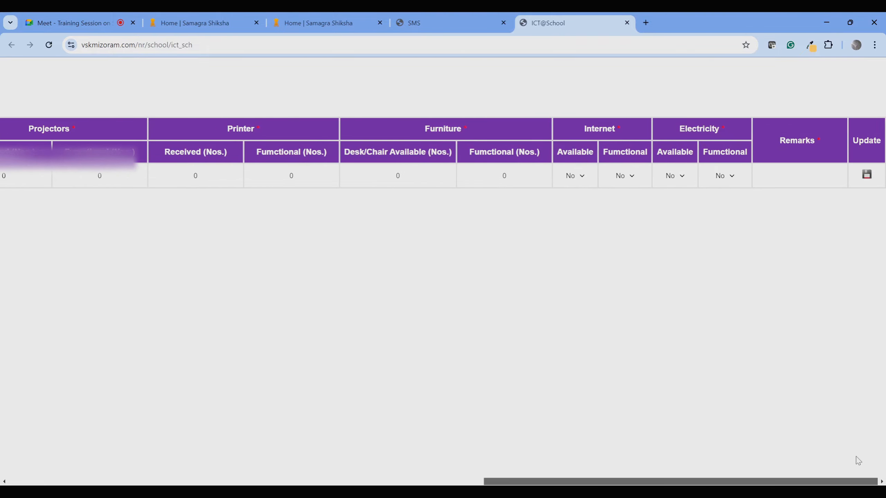
{"action": "left_click_drag", "start_coordinate": [814, 459], "coordinate": [268, 457]}
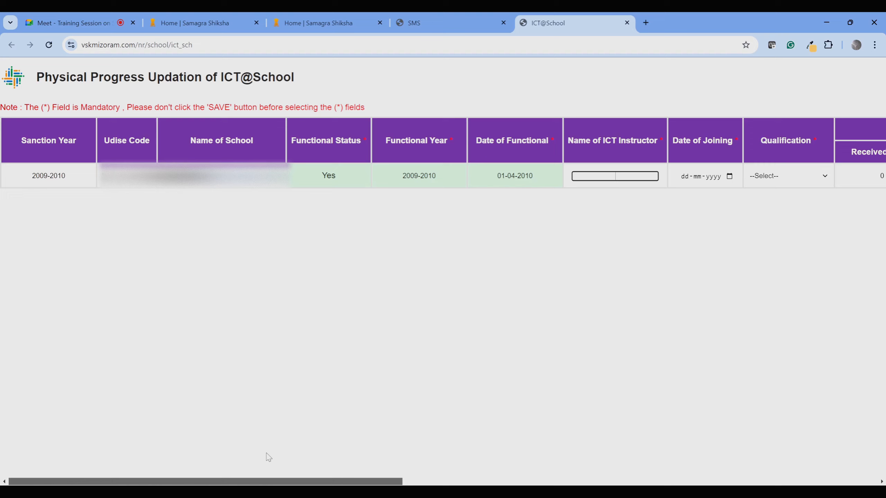
{"action": "left_click_drag", "start_coordinate": [612, 119], "coordinate": [637, 23]}
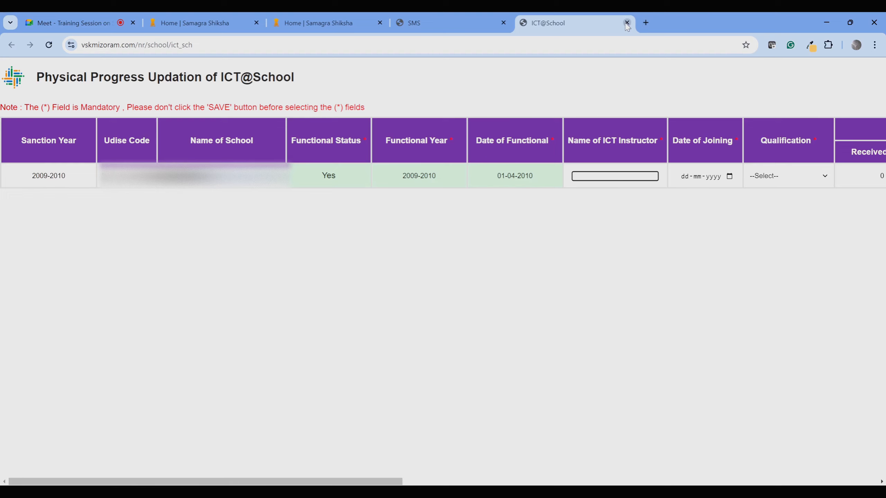
Close the ICT@School page, then open the Smart Classroom physical progress page and scroll across it.
{"action": "left_click", "coordinate": [626, 23]}
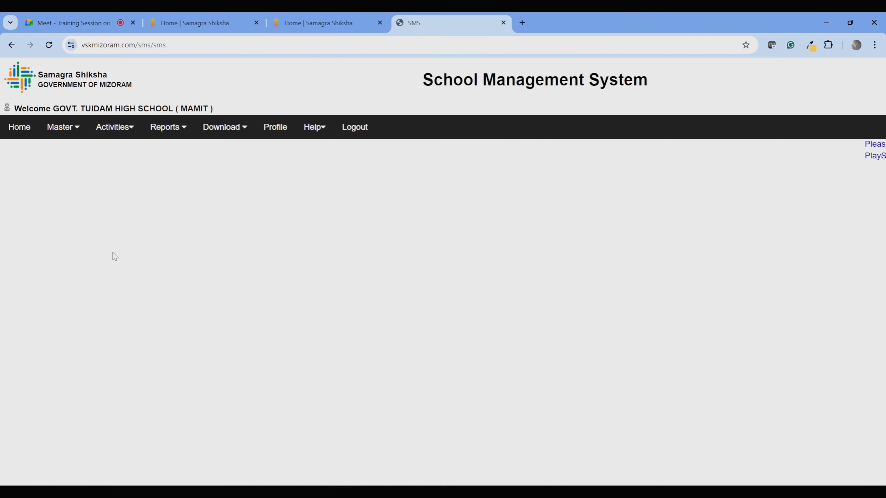
{"action": "mouse_move", "coordinate": [138, 123]}
{"action": "mouse_move", "coordinate": [137, 150]}
{"action": "mouse_move", "coordinate": [230, 444]}
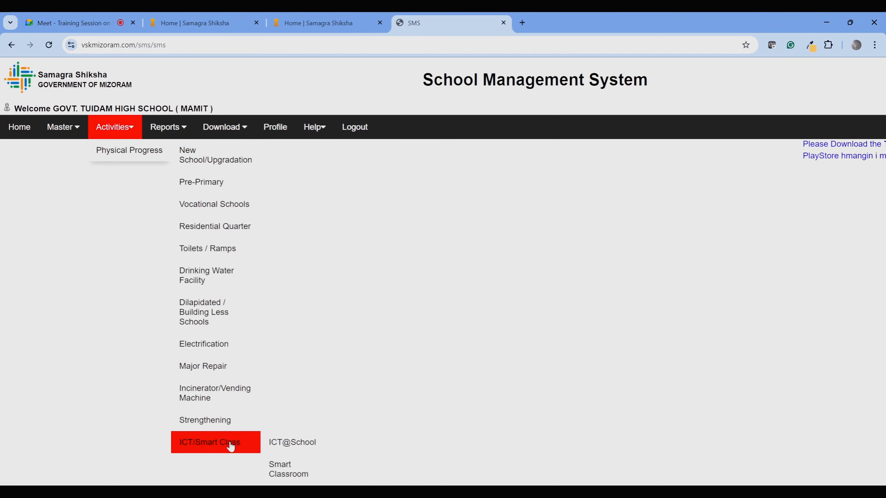
{"action": "left_click", "coordinate": [288, 472]}
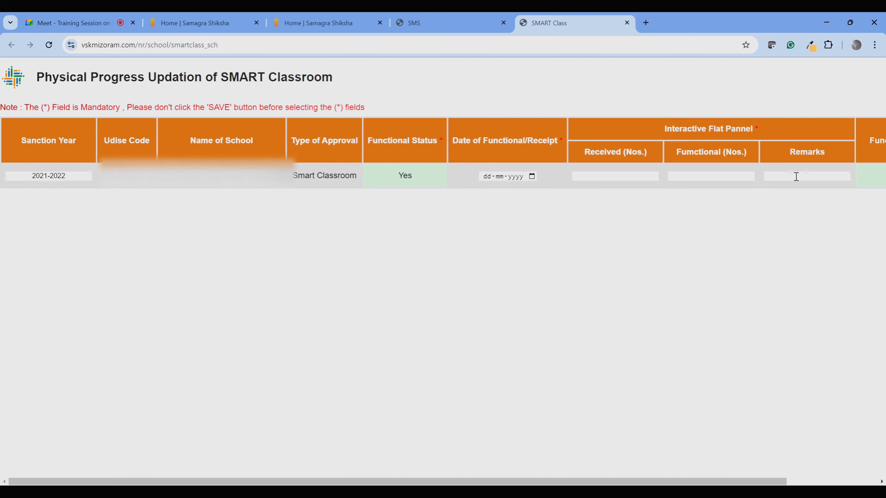
{"action": "left_click_drag", "start_coordinate": [720, 483], "coordinate": [812, 484]}
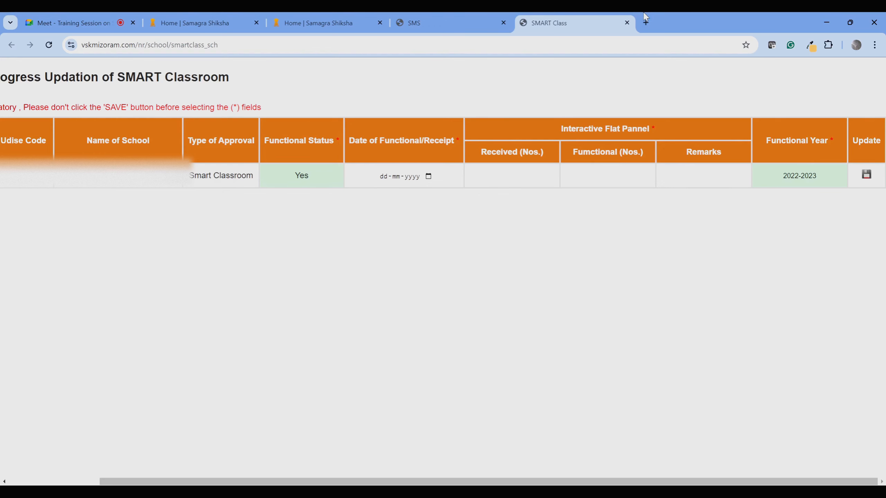
Close the Smart Classroom progress page, returning to the main School Management System page.
{"action": "left_click", "coordinate": [626, 23]}
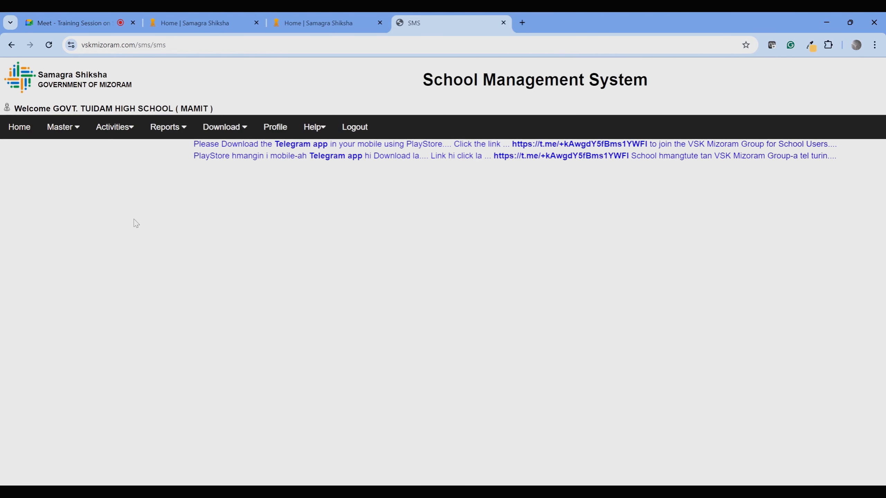
{"action": "mouse_move", "coordinate": [124, 153]}
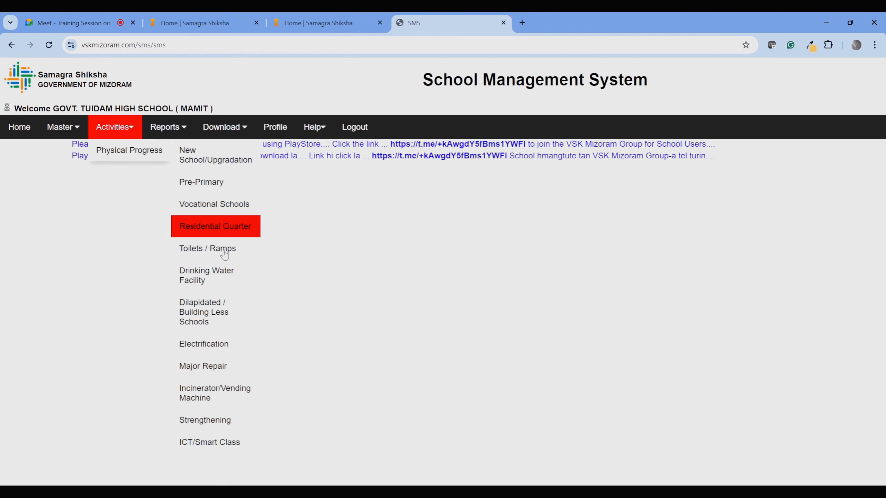
{"action": "mouse_move", "coordinate": [240, 446]}
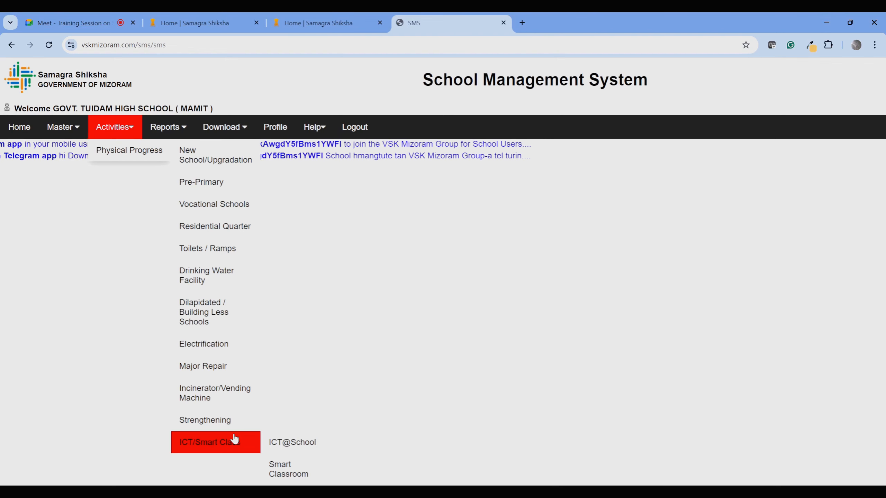
{"action": "mouse_move", "coordinate": [234, 206]}
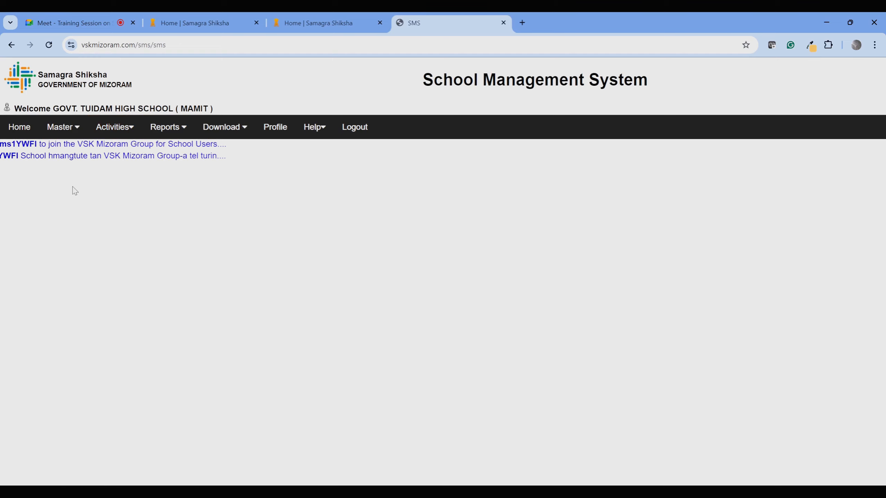
{"action": "mouse_move", "coordinate": [119, 157]}
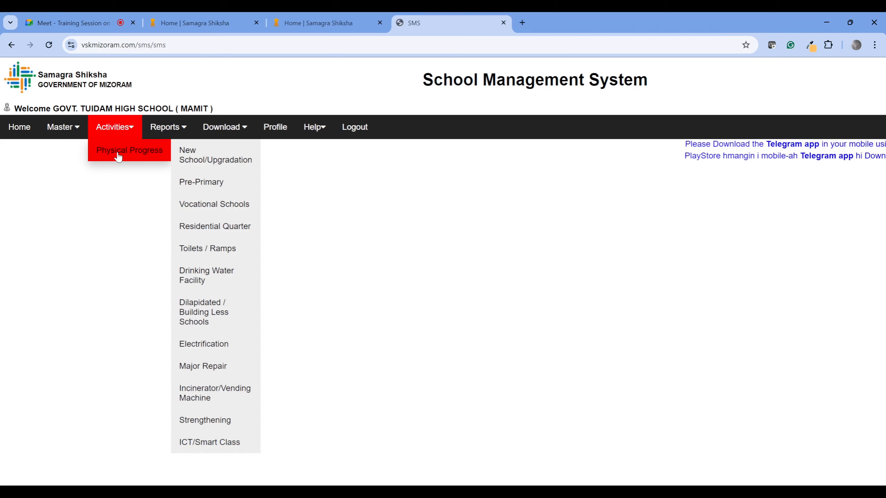
{"action": "mouse_move", "coordinate": [169, 129]}
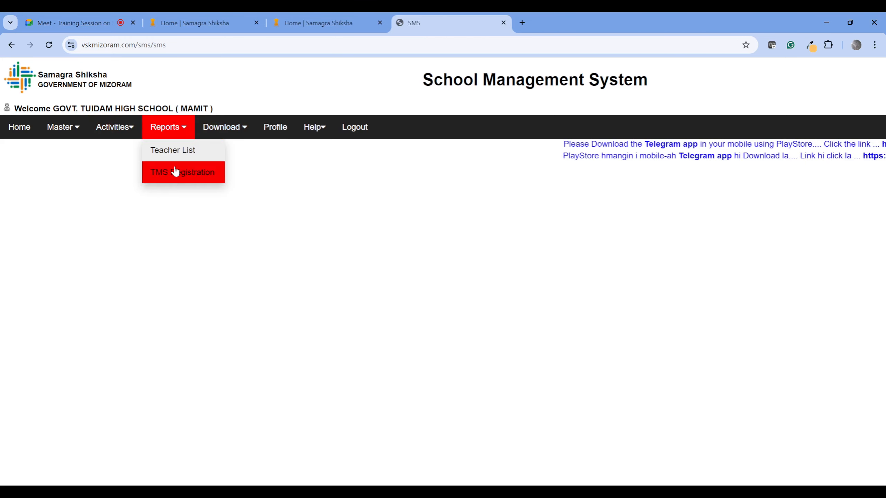
{"action": "left_click", "coordinate": [177, 174]}
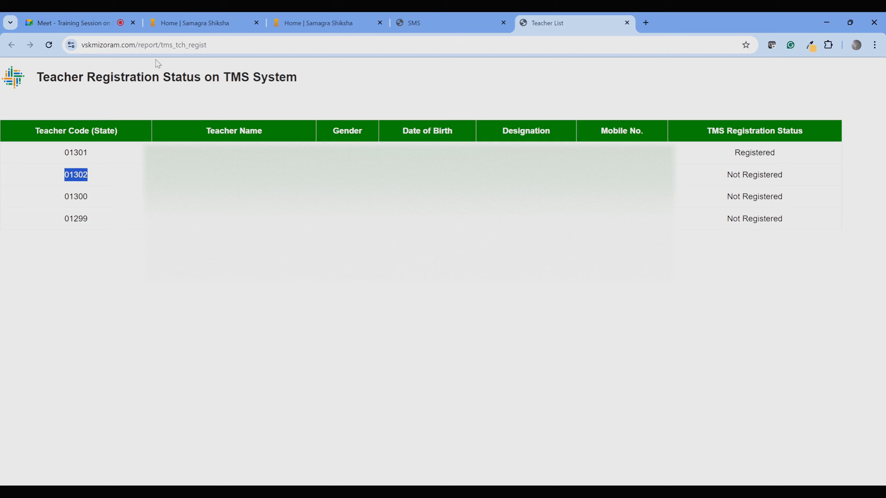
{"action": "left_click", "coordinate": [627, 22]}
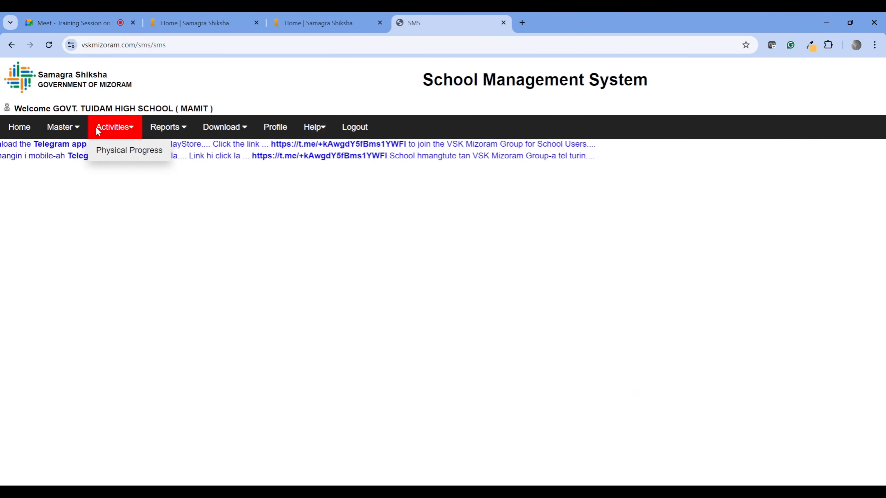
{"action": "mouse_move", "coordinate": [87, 134]}
{"action": "left_click", "coordinate": [318, 23]}
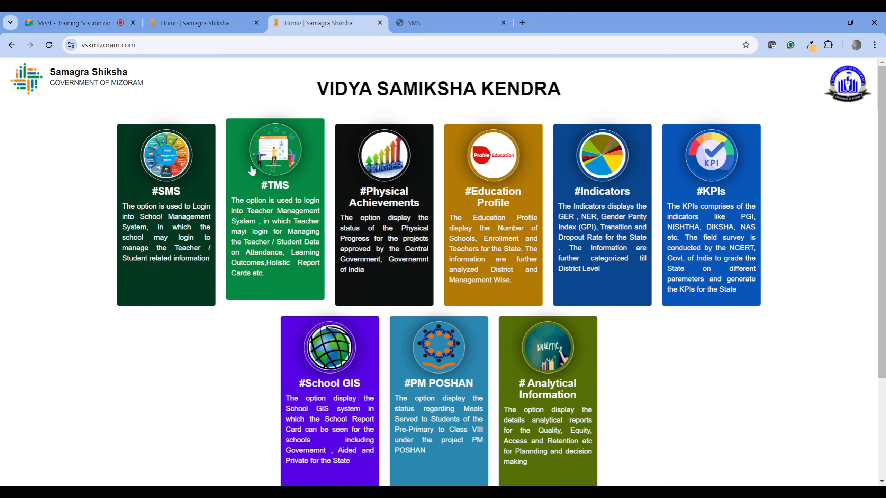
{"action": "left_click", "coordinate": [426, 22]}
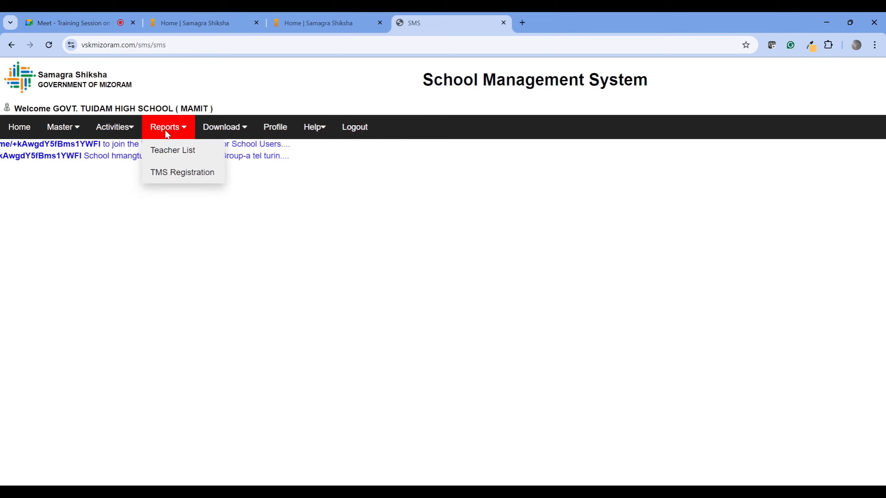
{"action": "mouse_move", "coordinate": [66, 149]}
{"action": "mouse_move", "coordinate": [148, 150]}
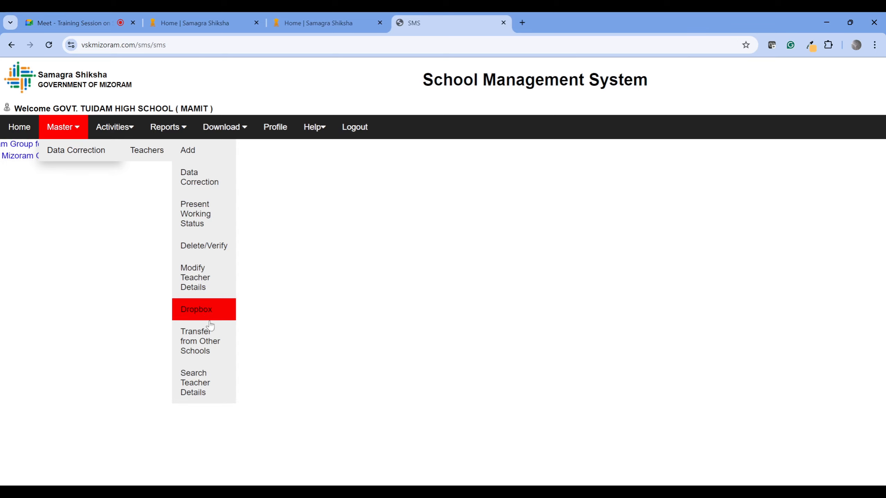
{"action": "mouse_move", "coordinate": [112, 134]}
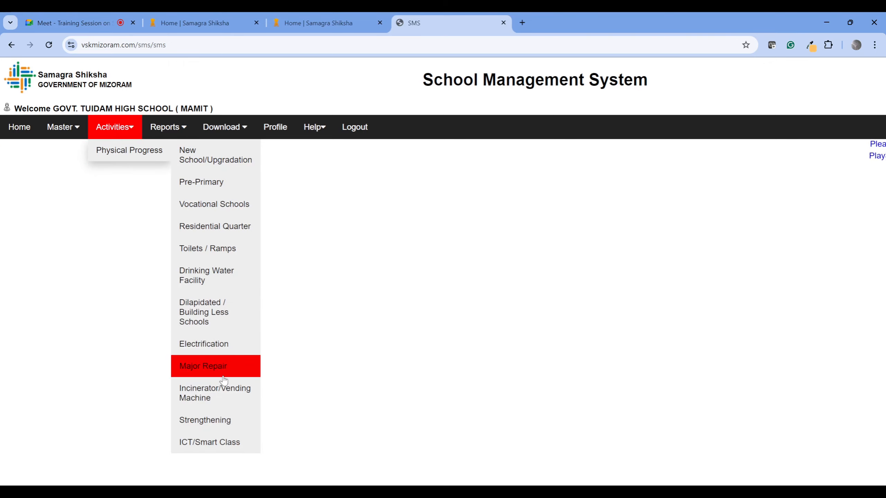
{"action": "mouse_move", "coordinate": [242, 204]}
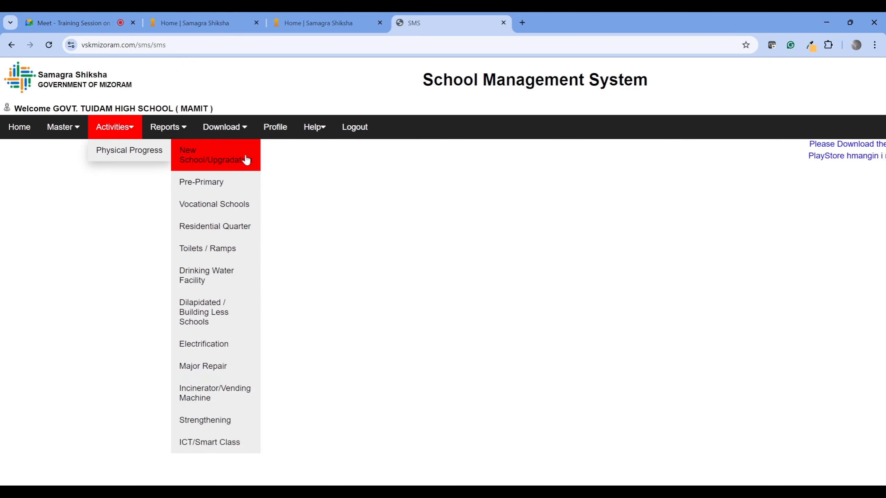
{"action": "mouse_move", "coordinate": [240, 422]}
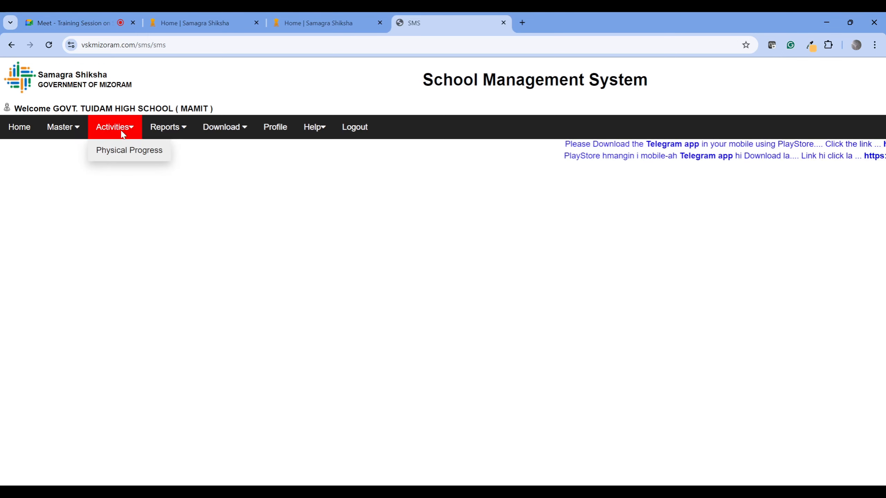
{"action": "mouse_move", "coordinate": [241, 453]}
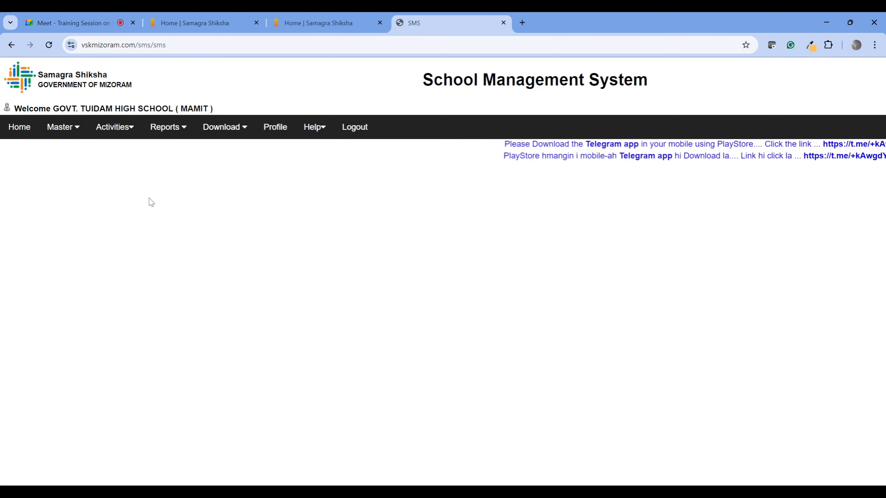